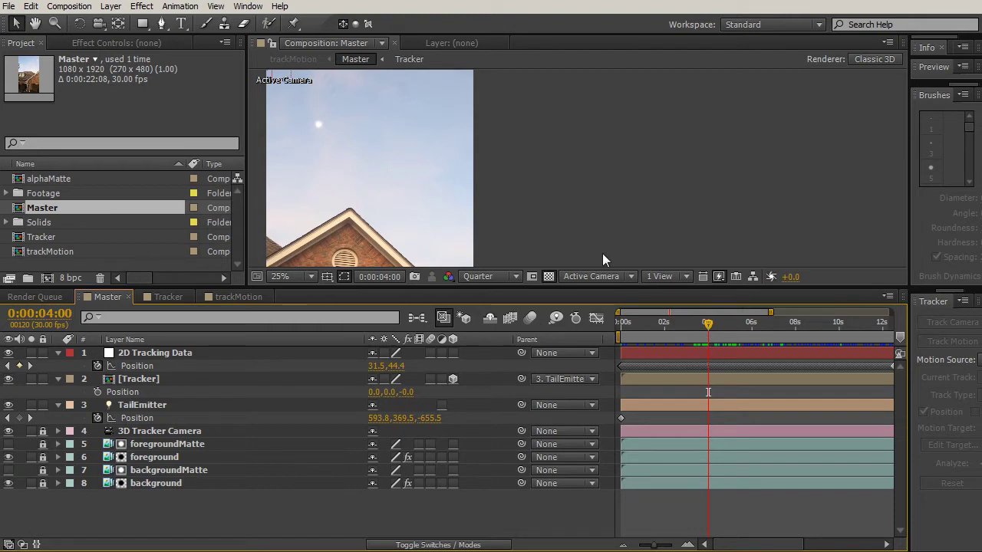
Review the shot from 3:00 to about 16:14, panning the comp view to show the house.
drag(707, 330, 696, 326)
key(h)
drag(548, 175, 554, 220)
key(v)
mouse_move(694, 326)
mouse_down()
mouse_move(681, 326)
mouse_move(708, 321)
mouse_move(678, 323)
mouse_move(721, 324)
mouse_move(688, 329)
mouse_up()
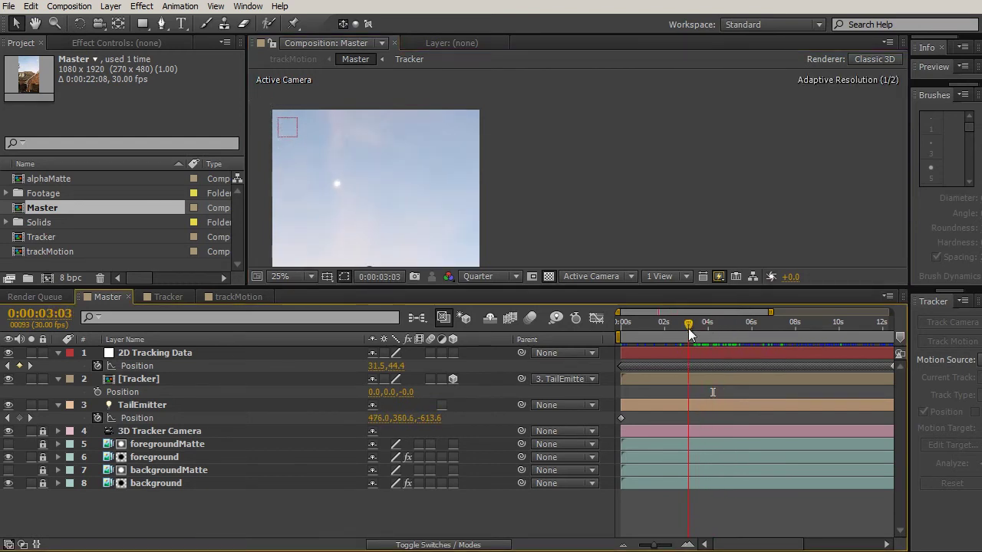
click(40, 314)
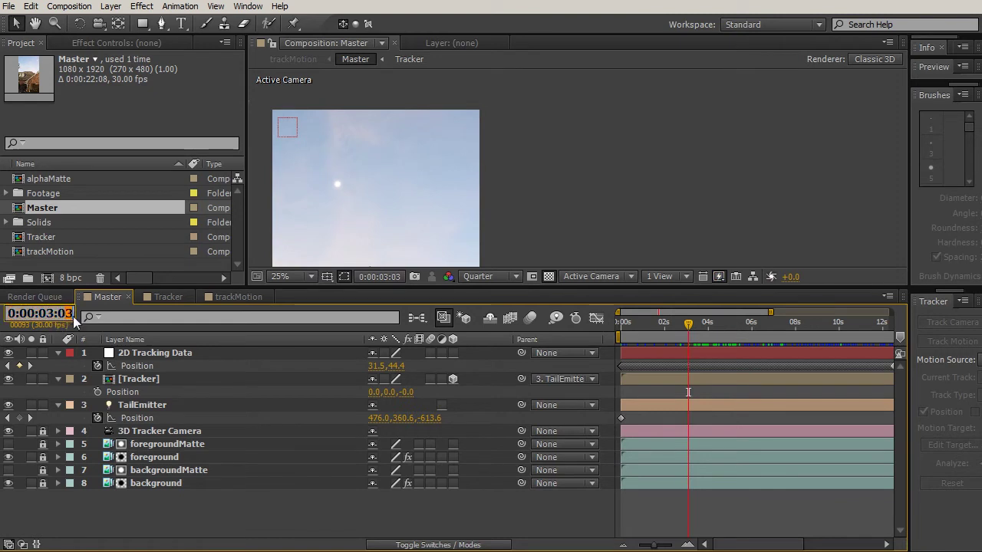
text(300)
key(Return)
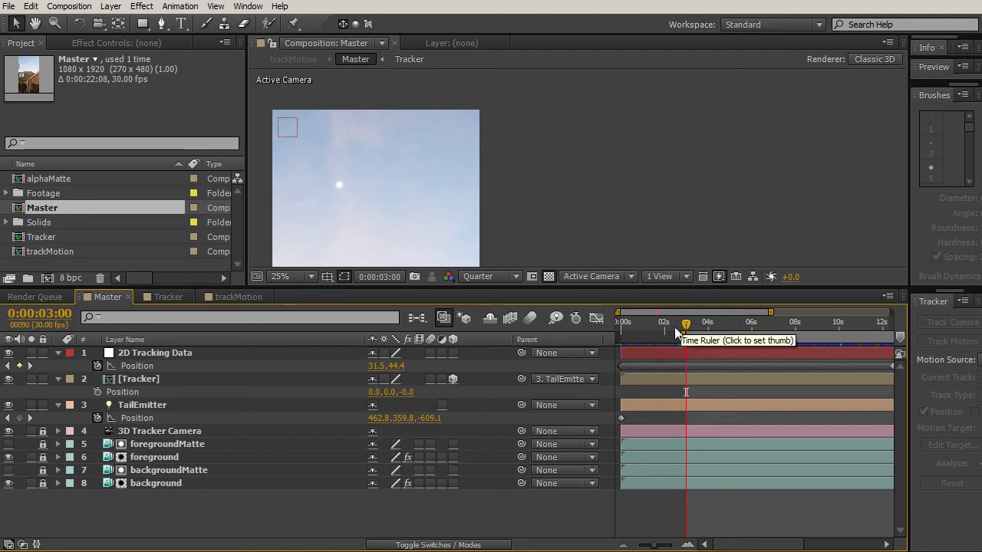
drag(685, 326, 817, 323)
drag(859, 395, 749, 387)
drag(767, 323, 784, 322)
drag(522, 199, 610, 93)
key(v)
drag(761, 322, 809, 324)
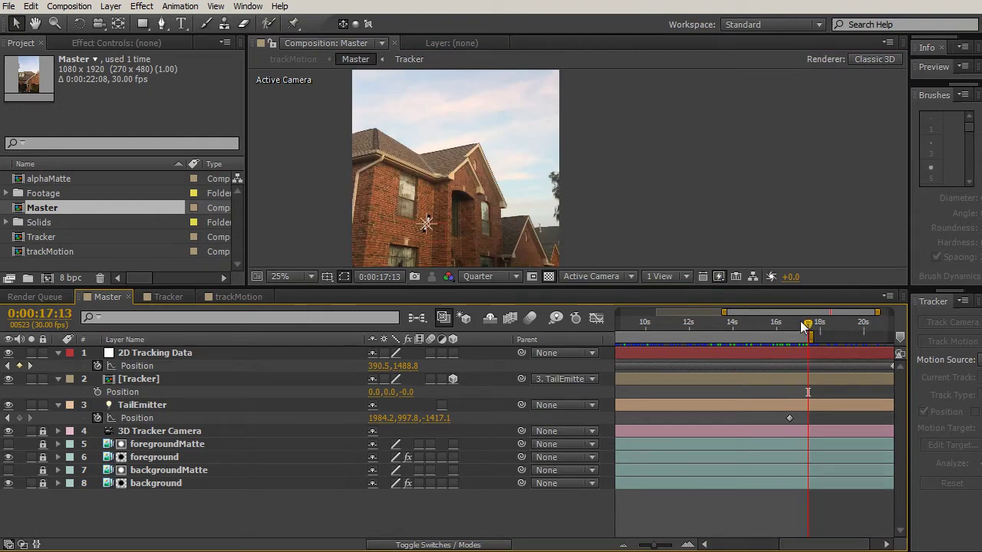
Pan the timeline back toward the start and set the playhead to 3:26.
drag(681, 412, 754, 413)
drag(690, 387, 782, 386)
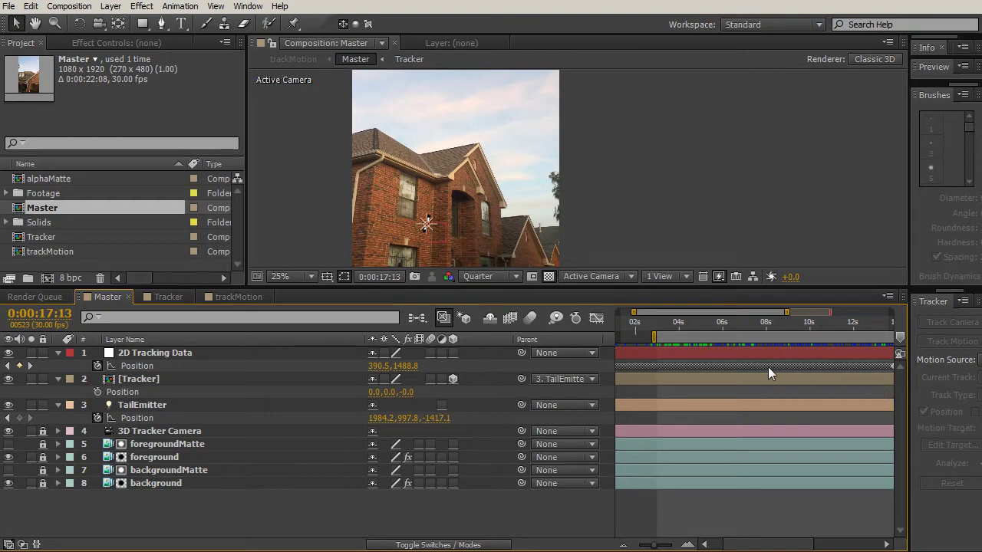
mouse_move(766, 367)
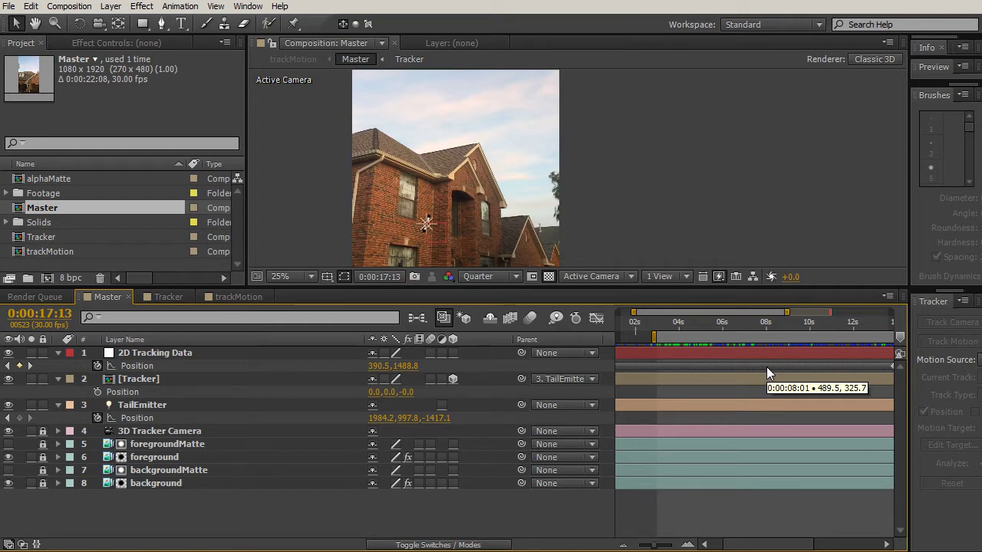
key(h)
drag(560, 198, 665, 269)
key(v)
mouse_move(656, 313)
mouse_down()
mouse_move(624, 322)
mouse_move(643, 325)
mouse_up()
key(h)
key(v)
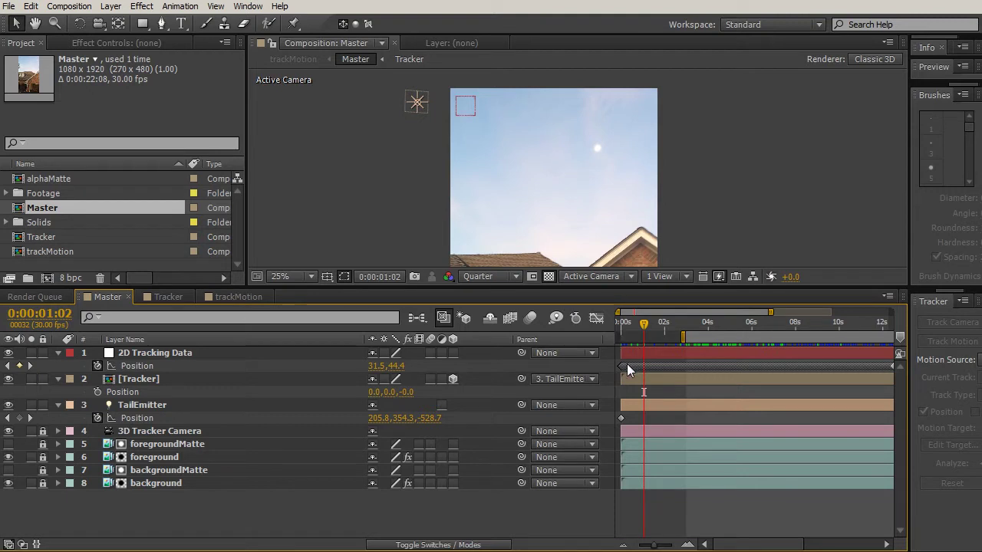
mouse_move(627, 364)
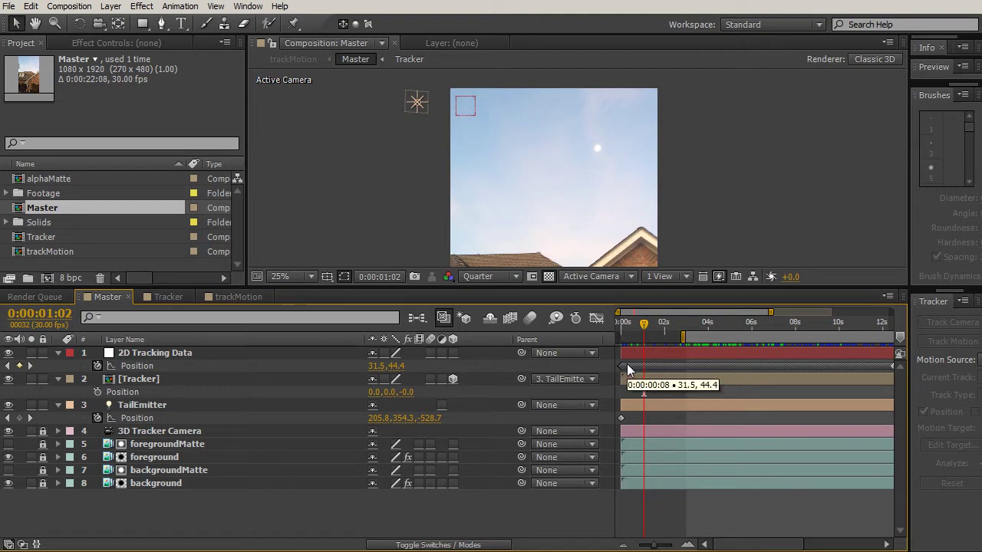
drag(675, 313, 686, 322)
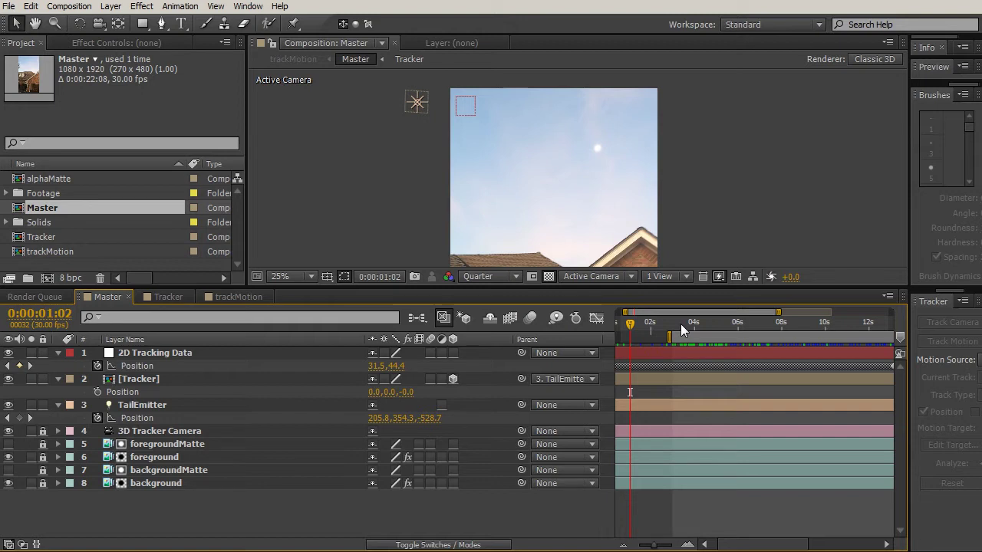
drag(680, 324, 691, 324)
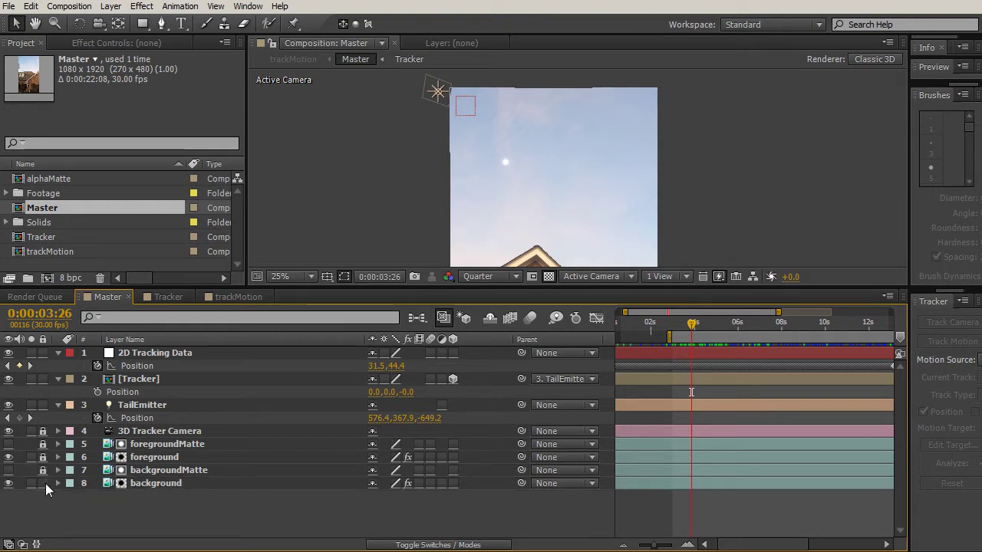
Open the background layer in an enlarged Layer viewer zoomed in on the sky.
double_click(110, 485)
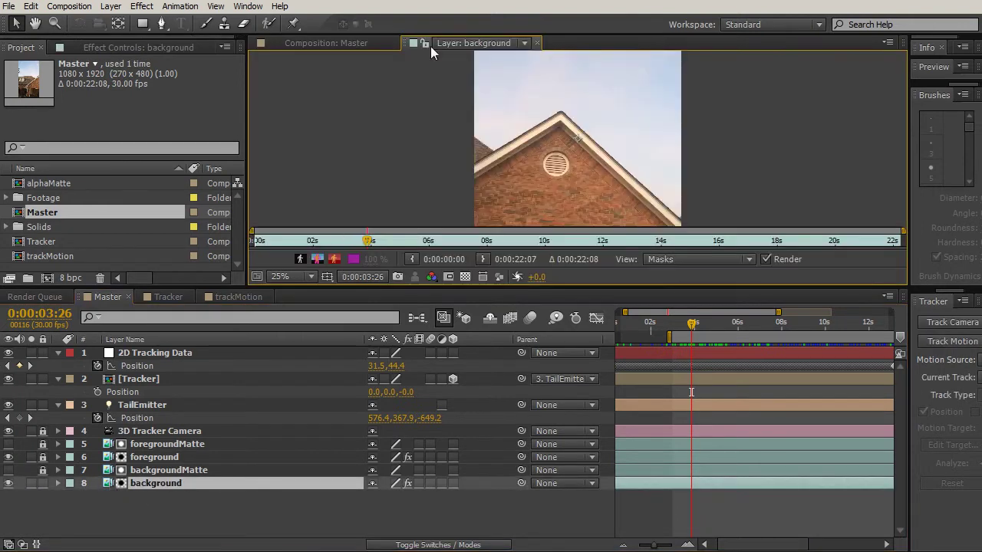
drag(467, 290, 467, 417)
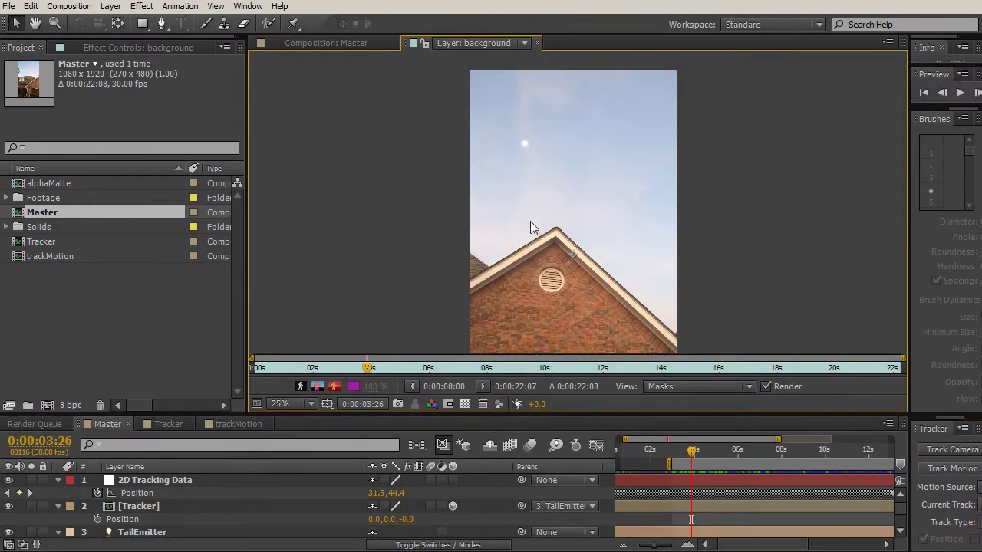
scroll(530, 221, up, 2)
drag(531, 162, 530, 174)
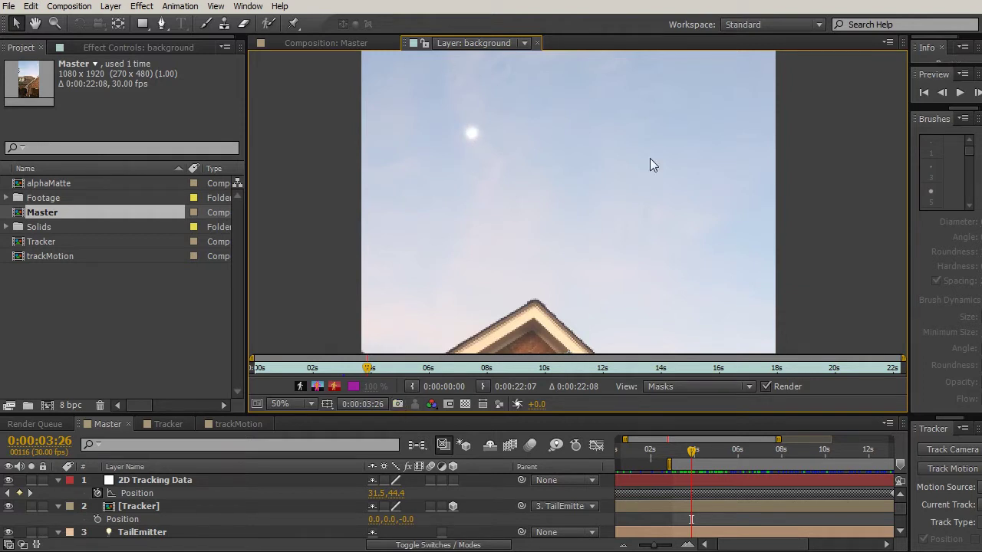
drag(909, 446, 831, 445)
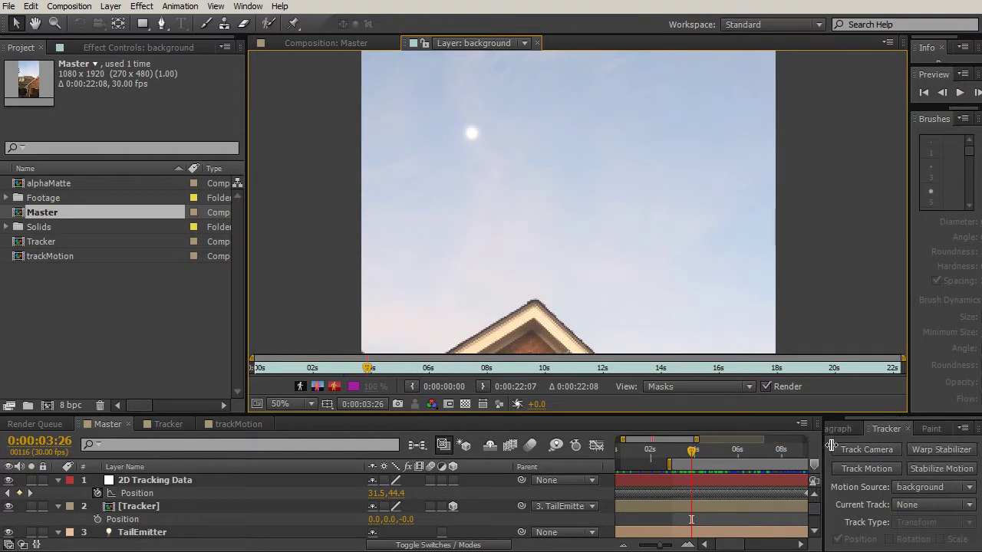
Place Track Point 1 on the bright sky object and enlarge its feature and search regions.
click(247, 7)
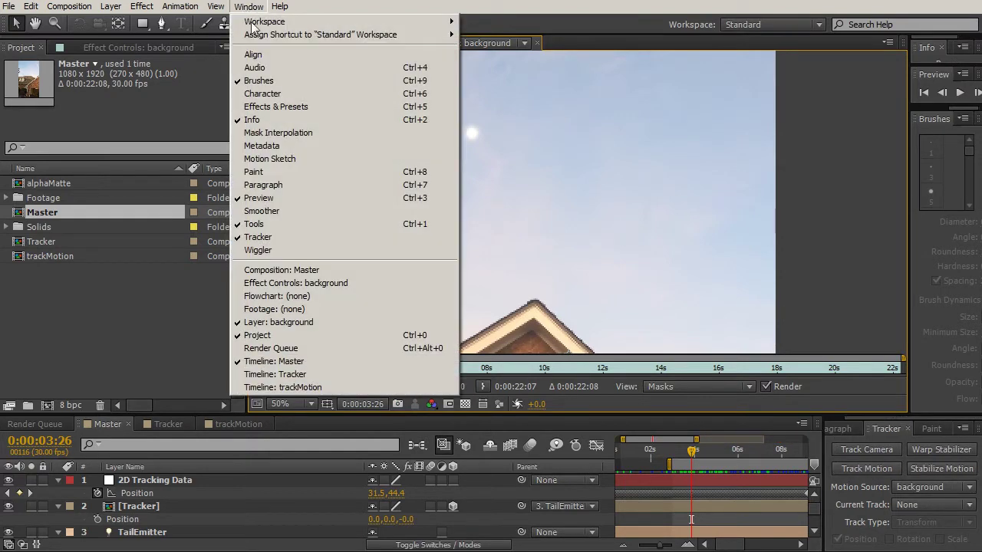
click(851, 477)
click(848, 472)
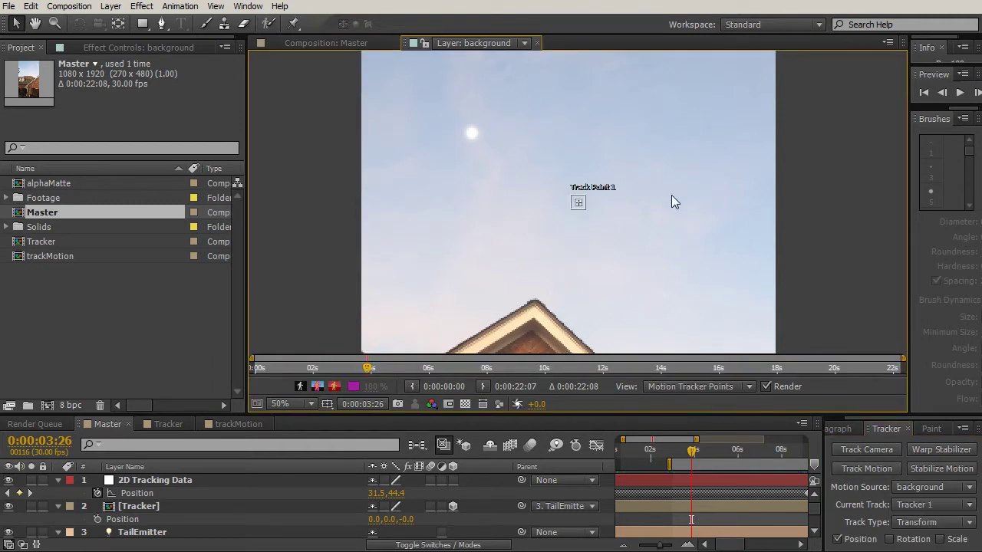
drag(580, 206, 476, 139)
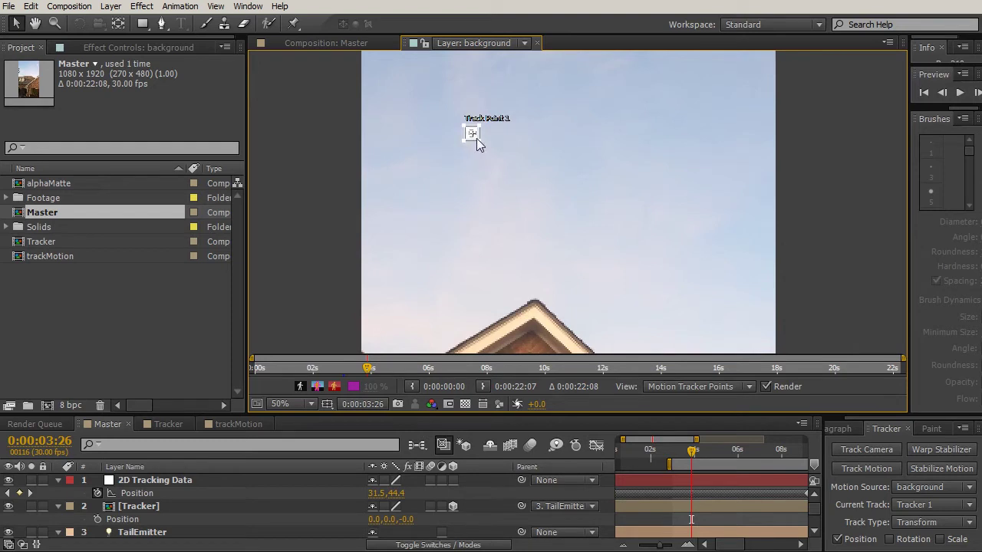
scroll(476, 139, up, 3)
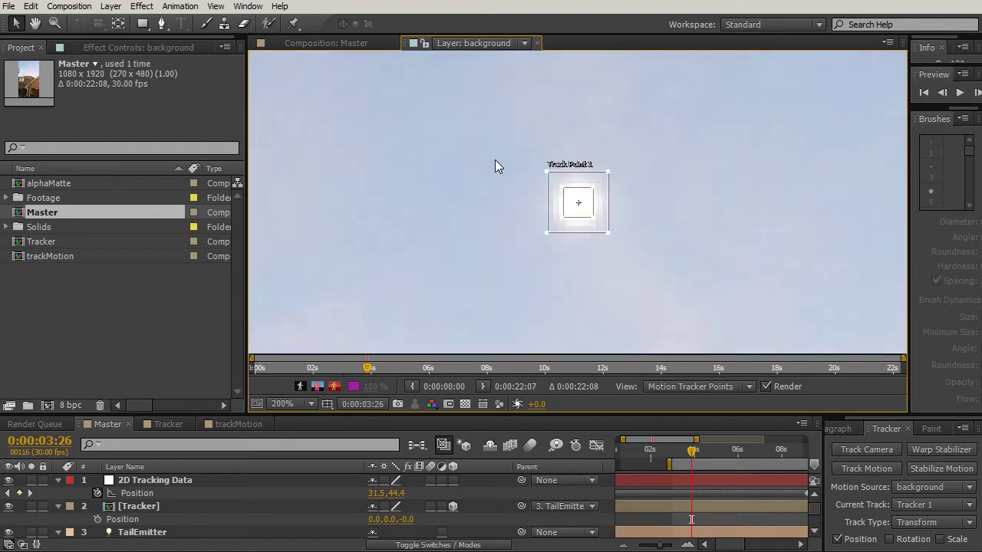
drag(606, 233, 628, 250)
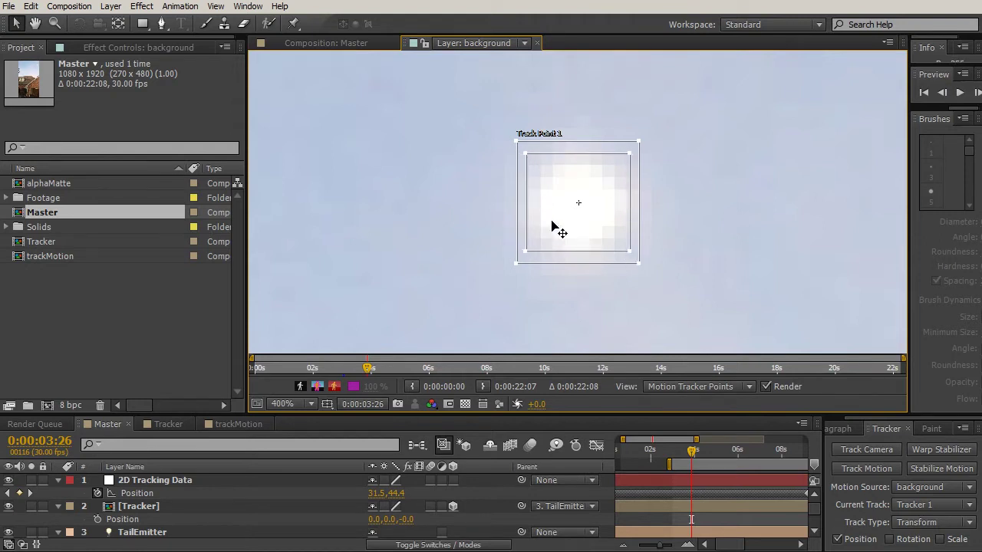
drag(637, 262, 705, 311)
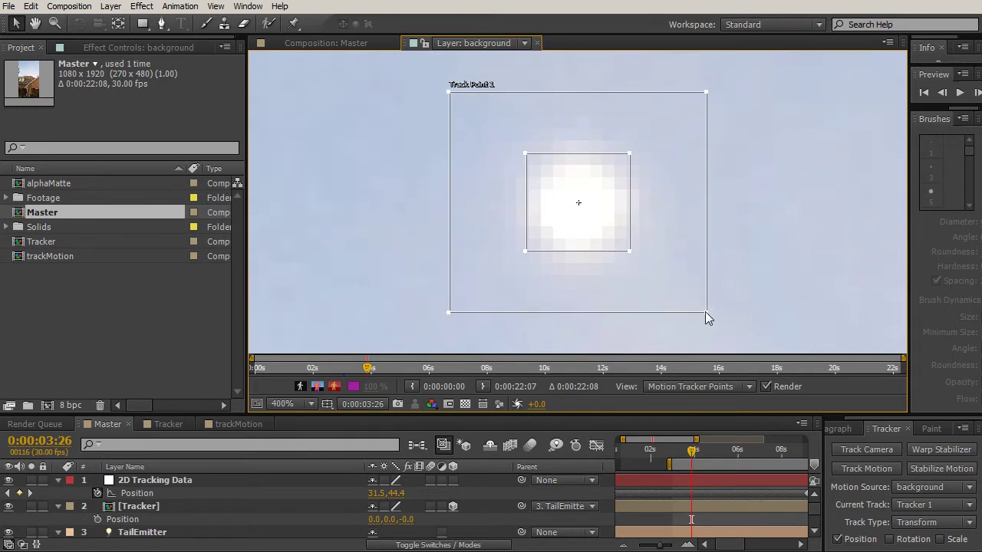
Check the point across frames, trim its search region, and zoom the layer view to 50%.
key(comma)
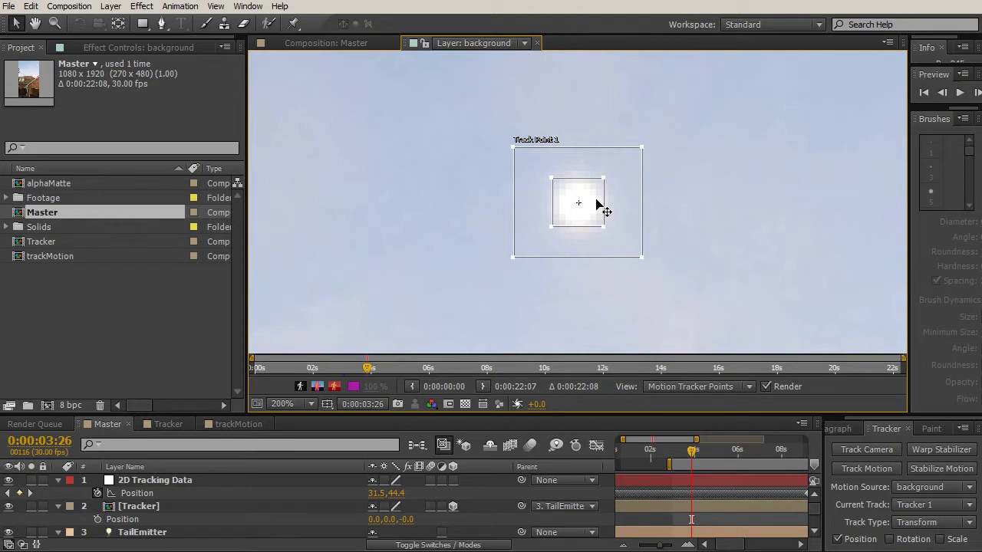
key(Page_Down)
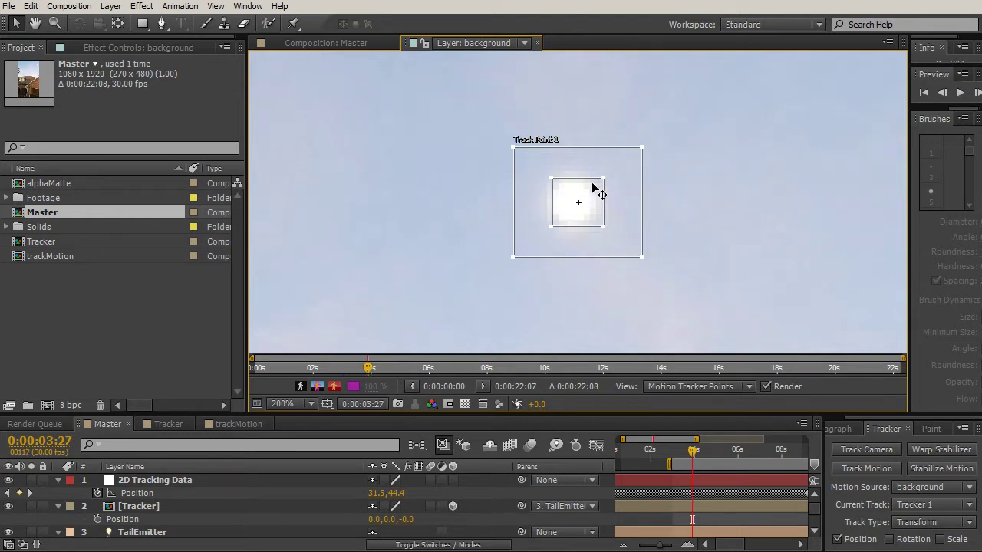
key(Page_Up)
key(Page_Down)
key(Page_Up)
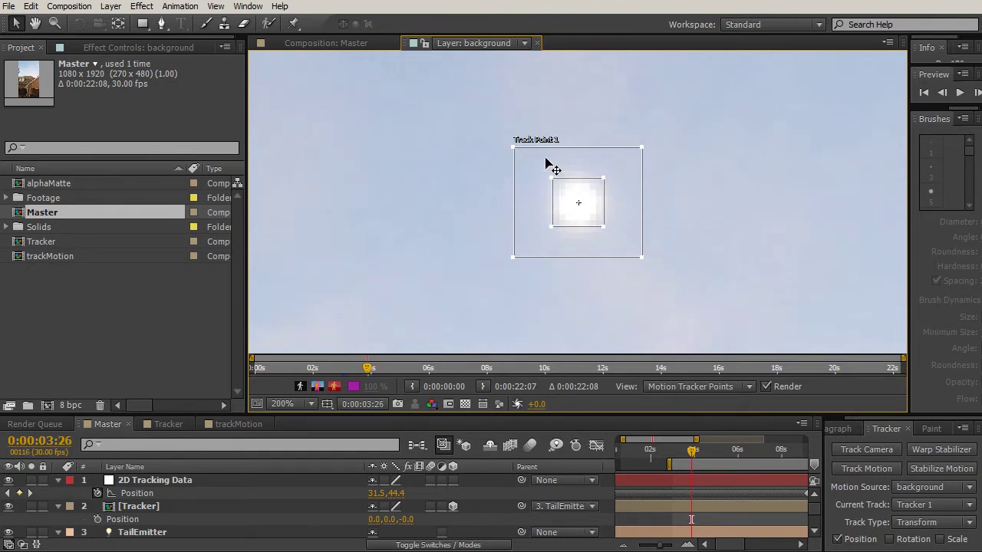
key(Page_Up)
key(Page_Down)
drag(641, 147, 633, 155)
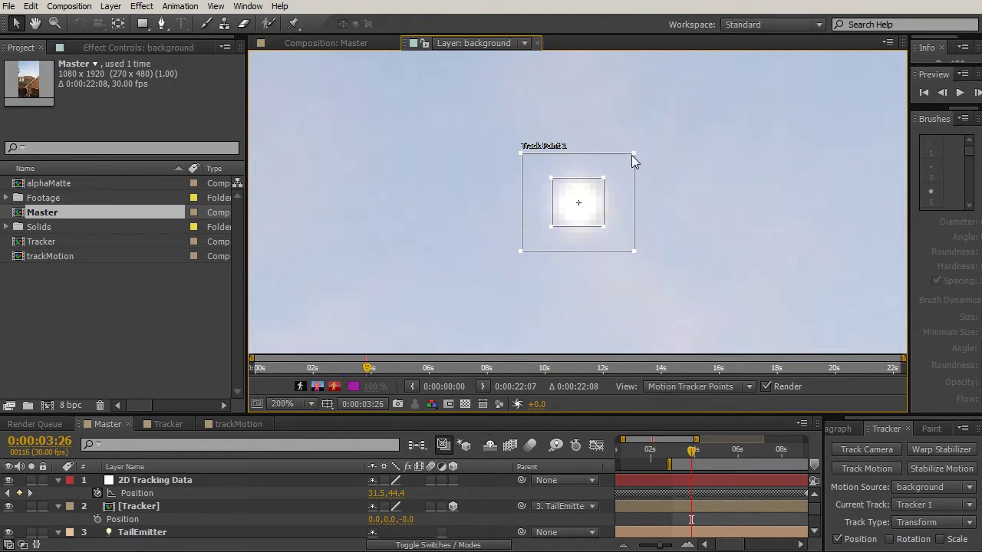
key(comma)
drag(649, 215, 573, 175)
key(comma)
drag(608, 416, 596, 302)
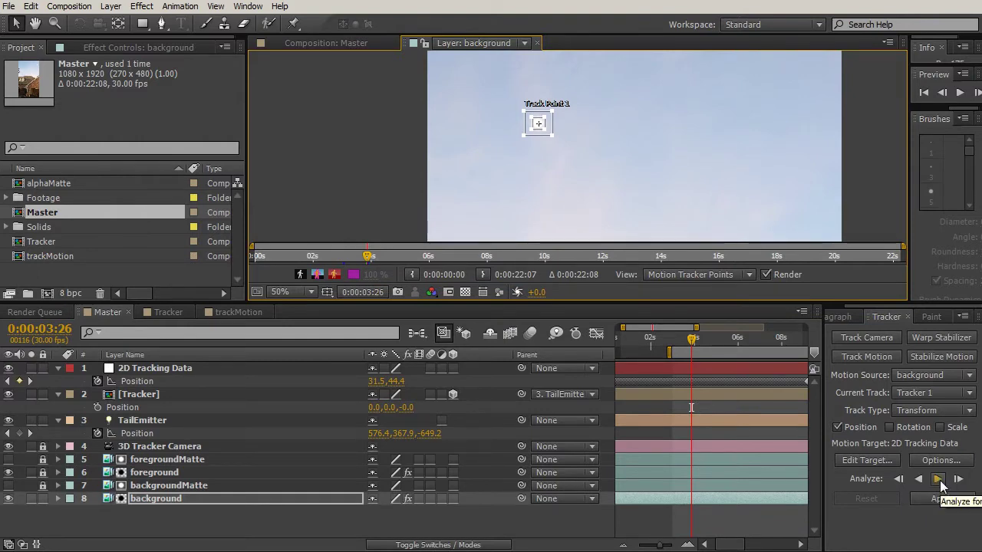
Analyze Track Point 1 forward and check its keyframes at frames around 3:26.
click(938, 479)
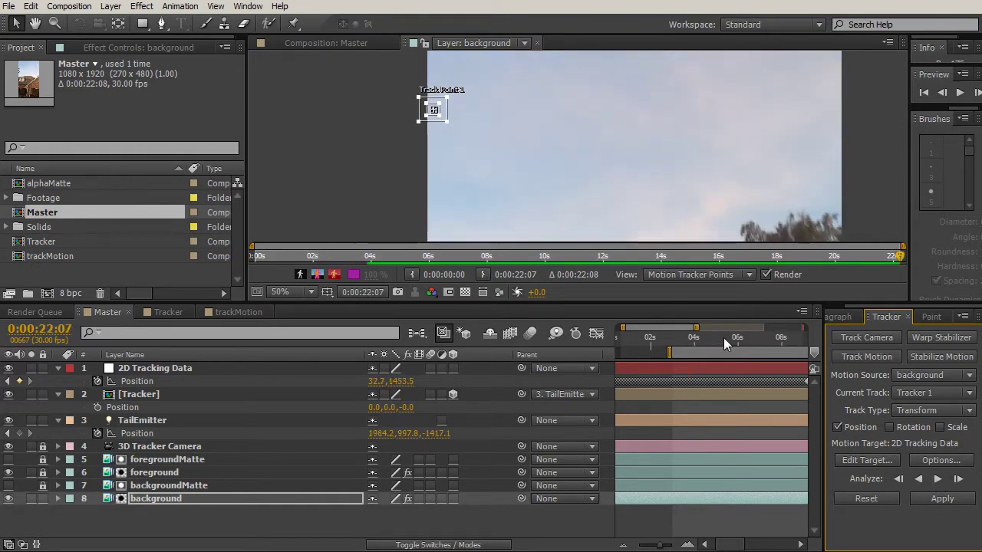
drag(723, 338, 692, 345)
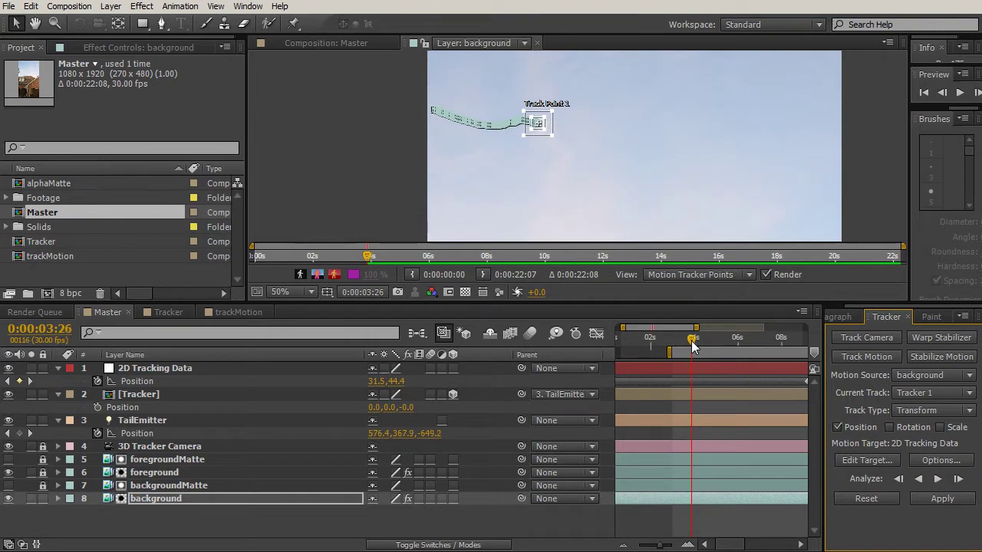
click(166, 500)
key(u)
drag(810, 446, 805, 500)
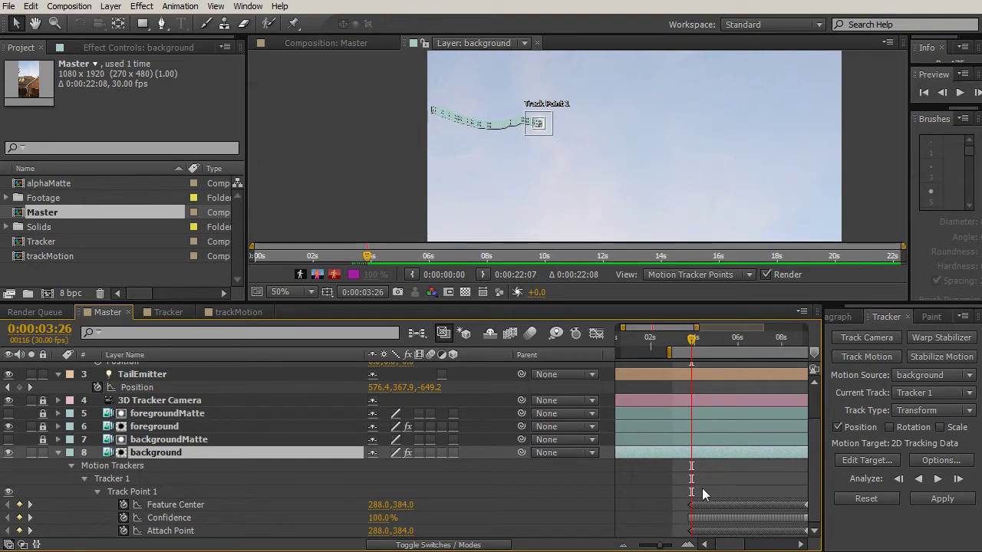
drag(692, 338, 681, 338)
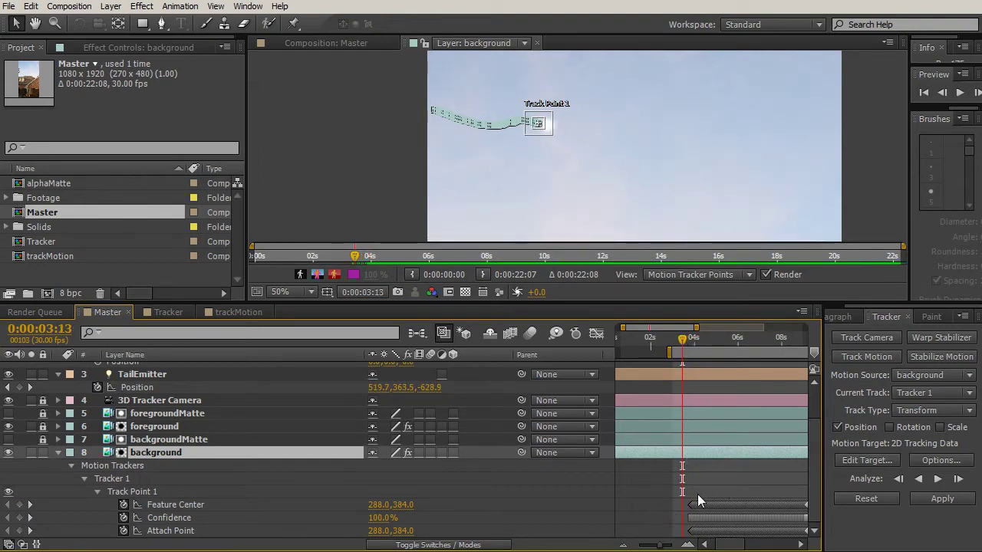
key(k)
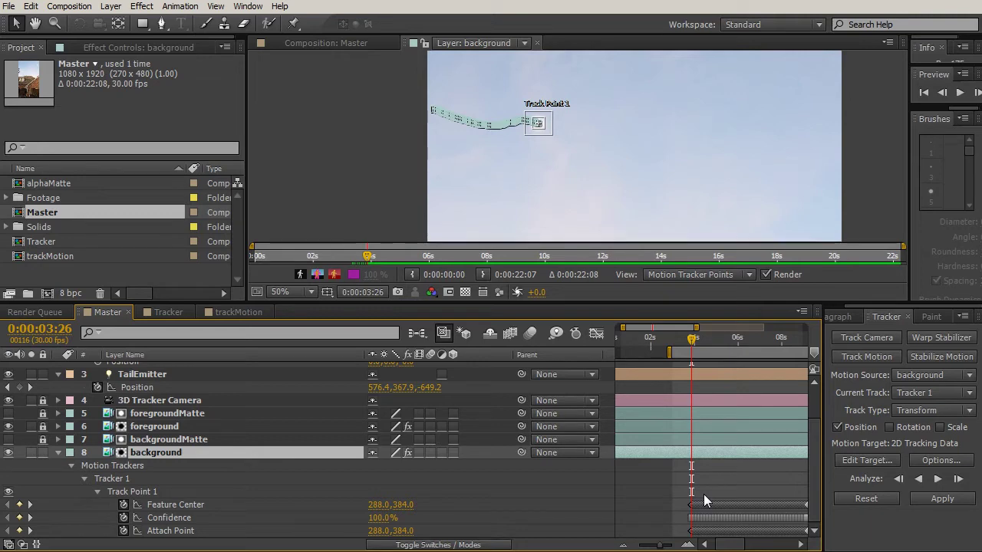
click(30, 504)
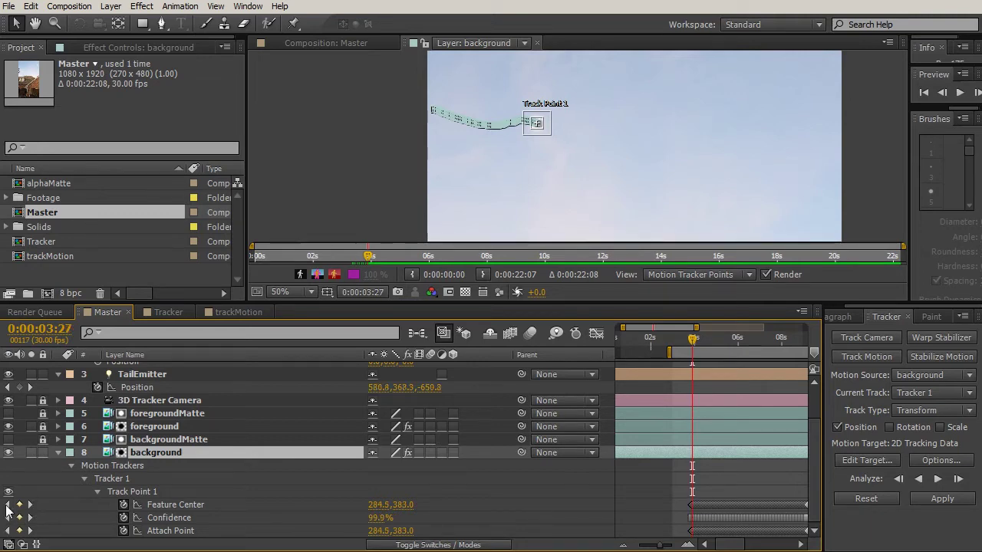
click(8, 505)
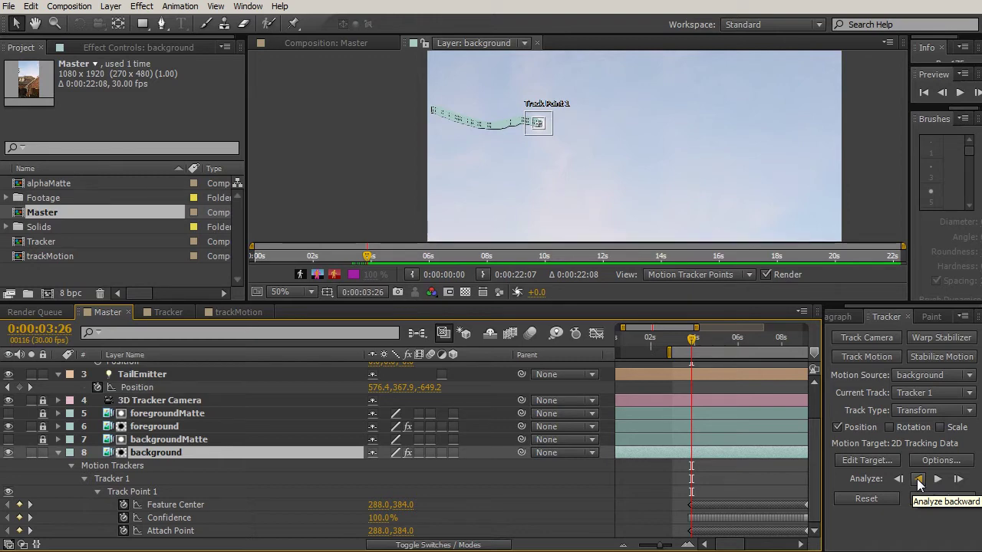
Analyze Track Point 1 backward, then scrub and pan the layer view to review the path.
click(921, 478)
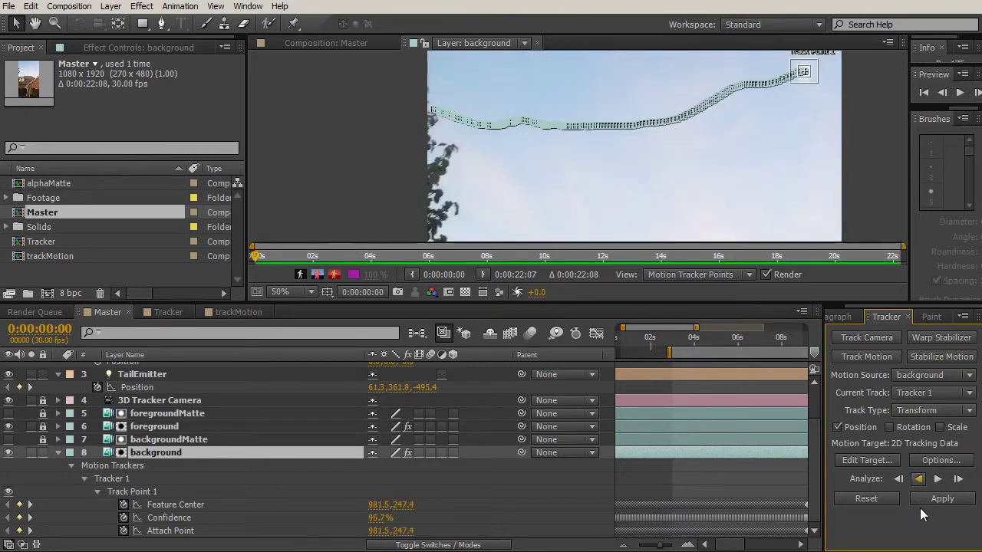
click(700, 339)
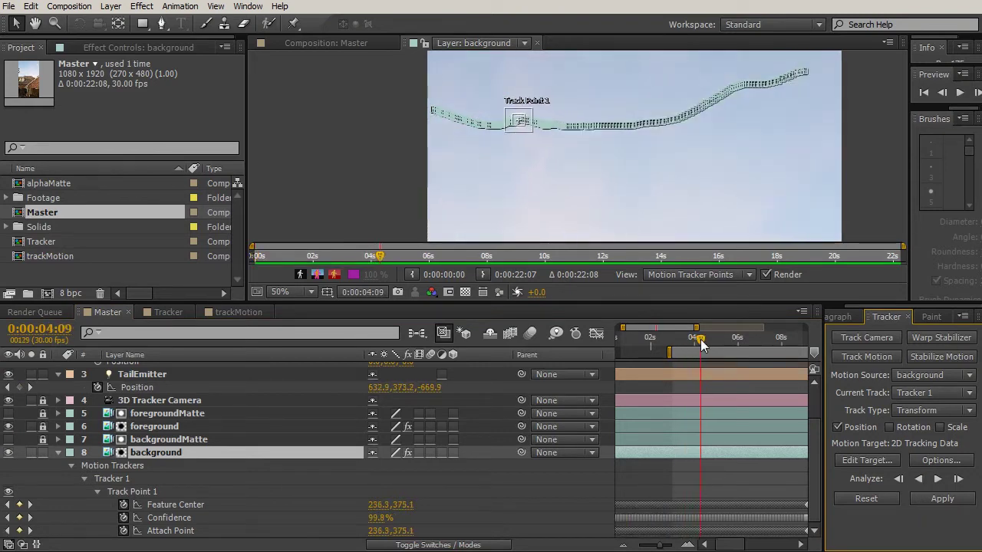
mouse_move(703, 345)
mouse_down()
mouse_move(714, 337)
mouse_move(664, 338)
mouse_move(706, 341)
mouse_up()
key(h)
drag(530, 145, 536, 165)
key(v)
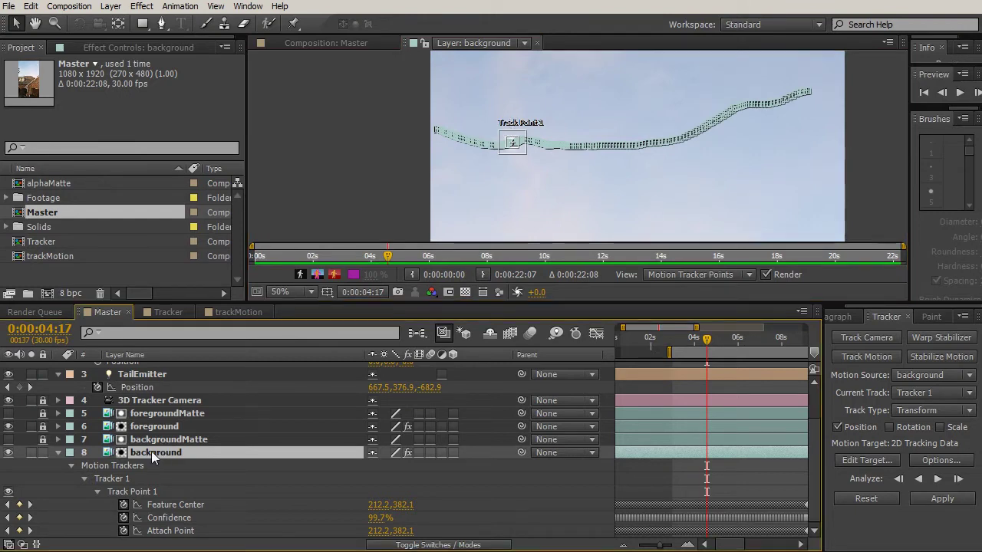
Choose the Clone Stamp tool, enlarge the layer viewer, and size the brush to 77 px.
click(223, 24)
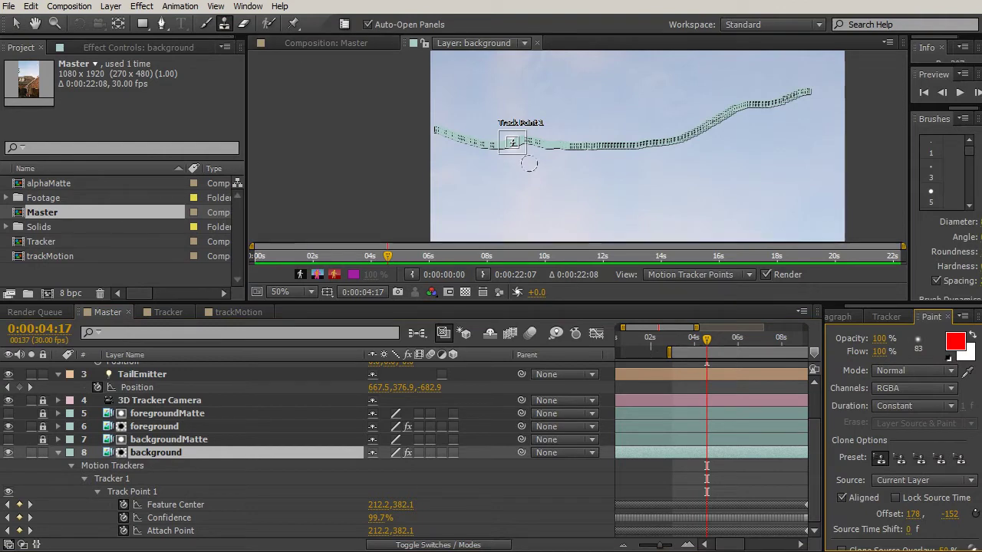
scroll(529, 163, up, 2)
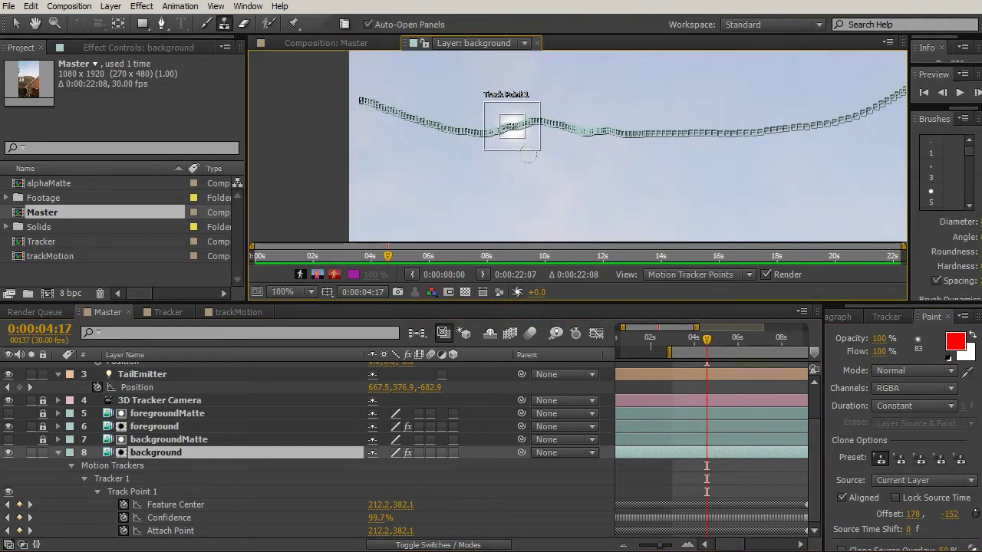
drag(529, 303, 527, 378)
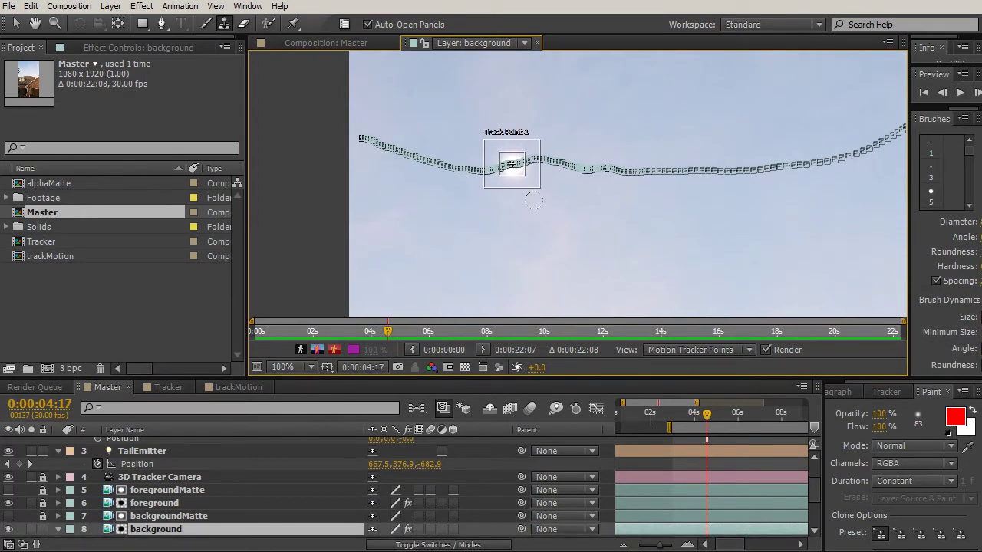
drag(557, 227, 587, 227)
drag(908, 205, 797, 206)
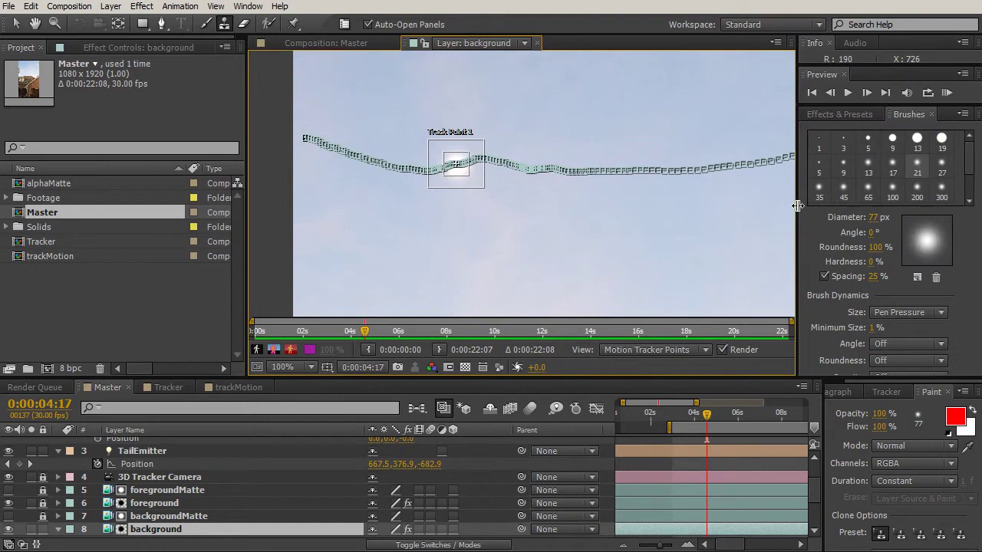
Set brush hardness to 14% and switch the Layer panel view to Paint.
click(874, 262)
drag(876, 262, 882, 263)
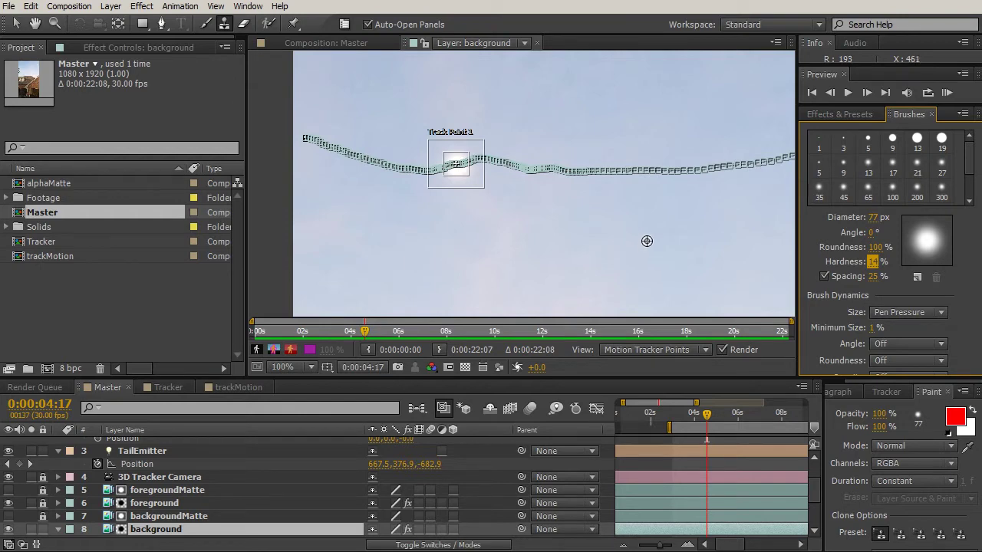
key(Return)
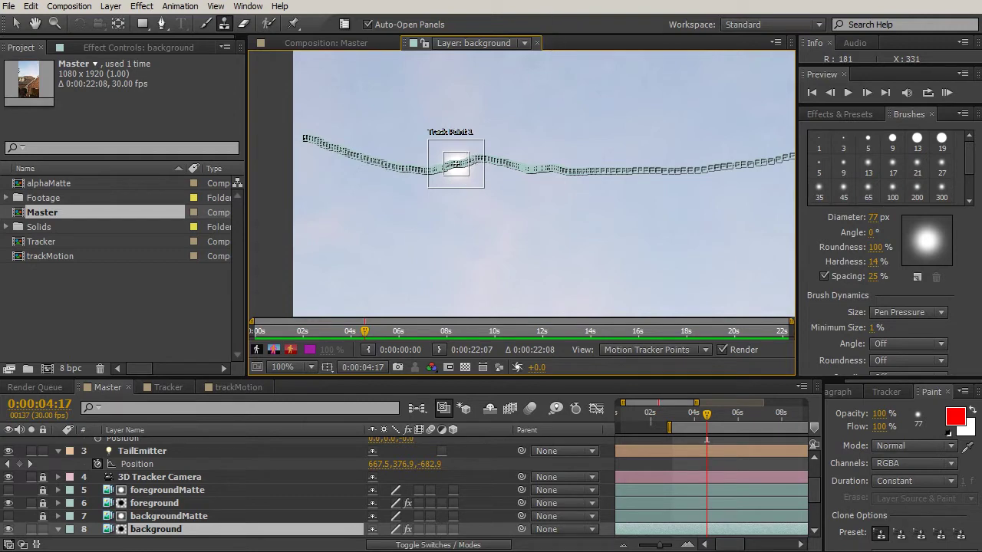
scroll(526, 197, down, 2)
scroll(526, 197, right, 2)
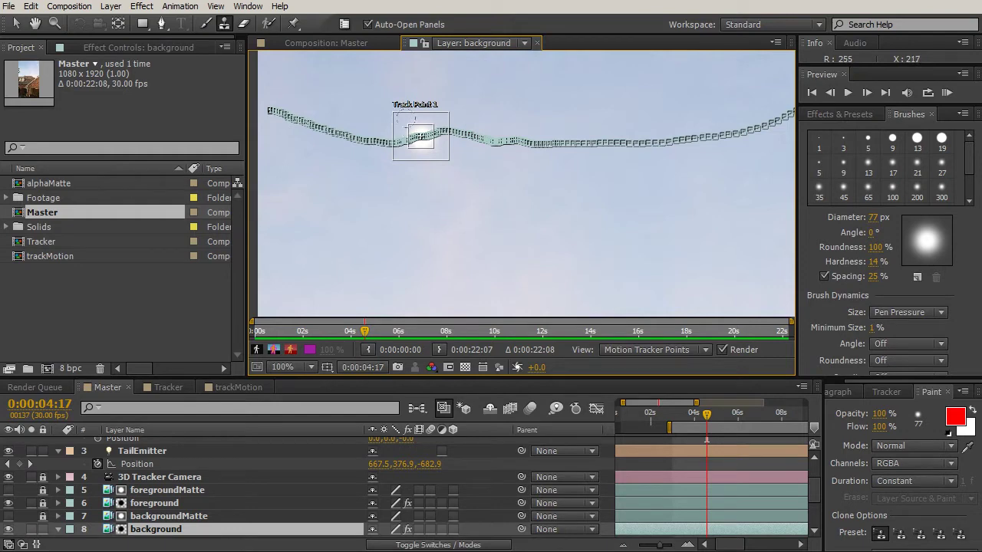
alt+click(404, 117)
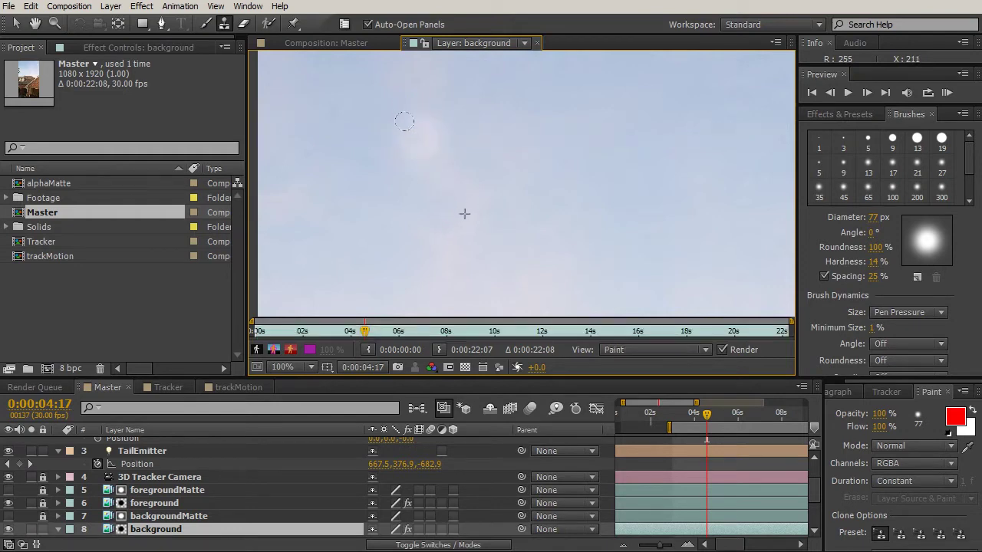
Paint a clone stroke over the bright sky spot and give the timeline more room.
click(403, 120)
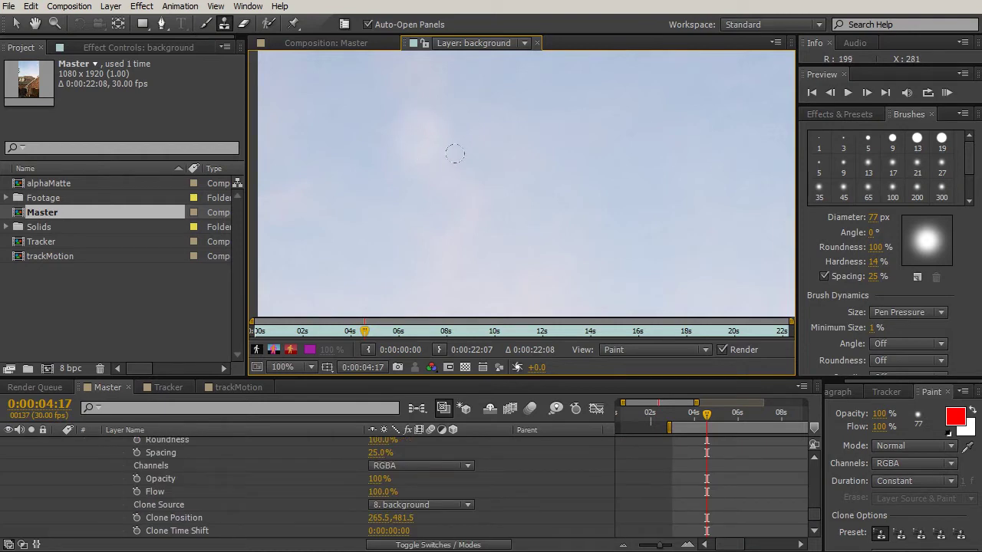
drag(404, 379, 400, 332)
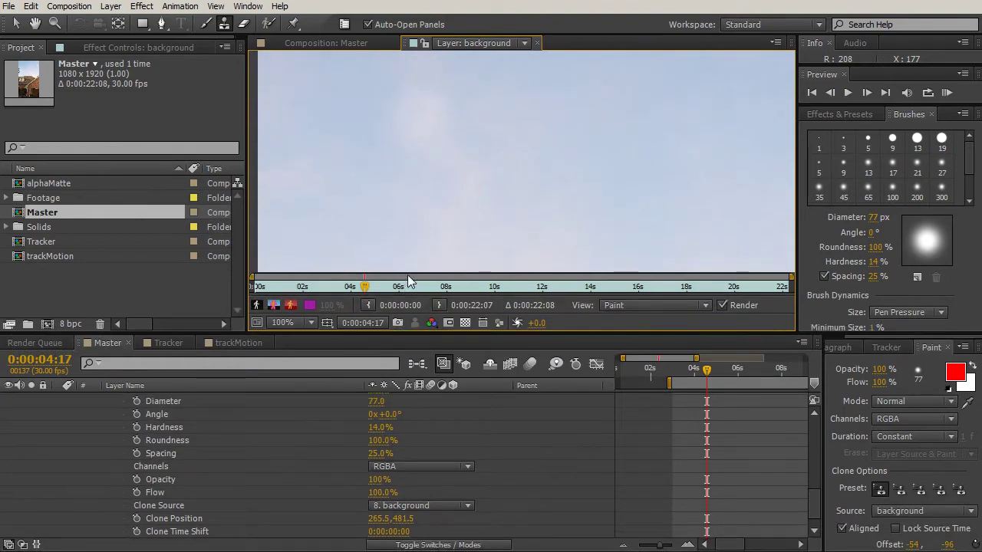
scroll(403, 229, down, 2)
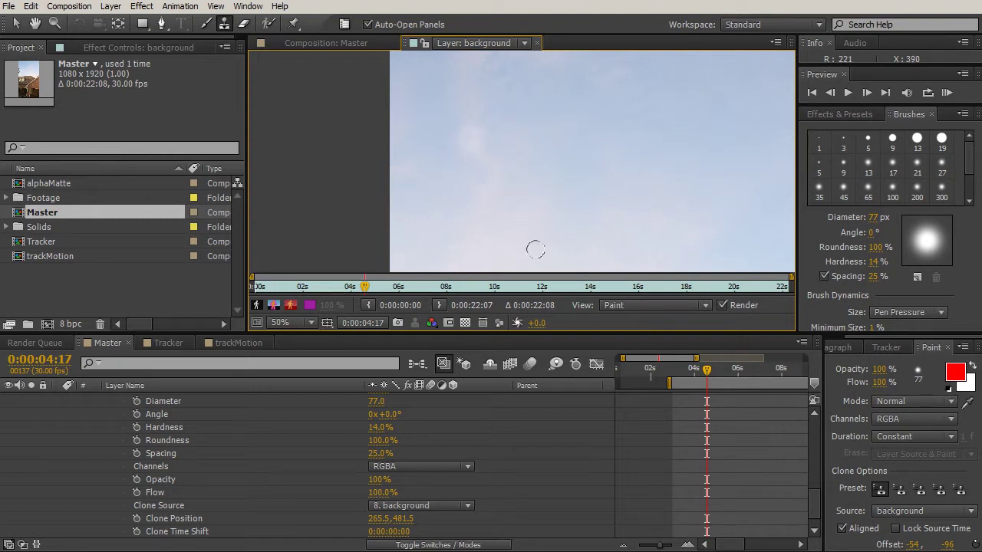
Copy Track Point 1's Attach Point keyframes and move to the start of the shot.
drag(812, 500, 811, 458)
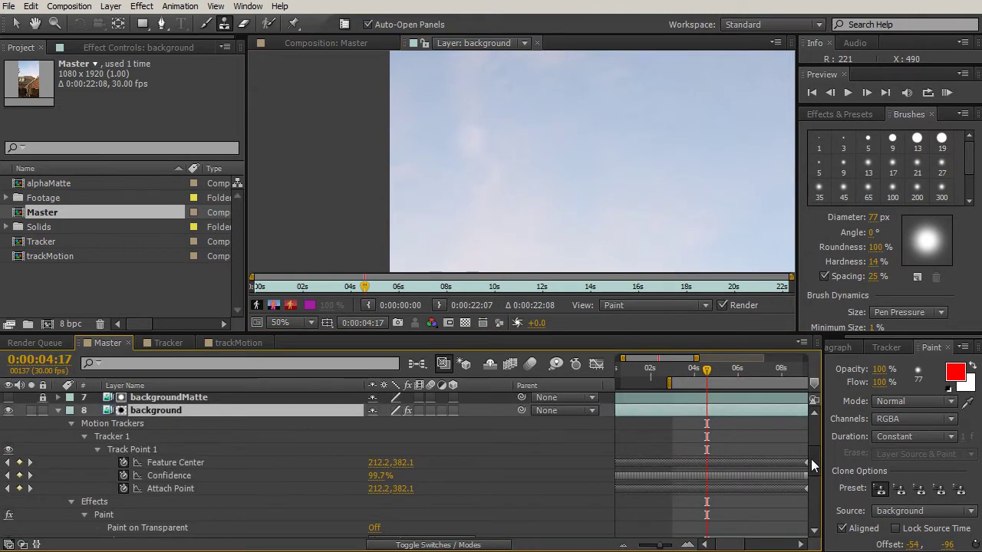
click(173, 488)
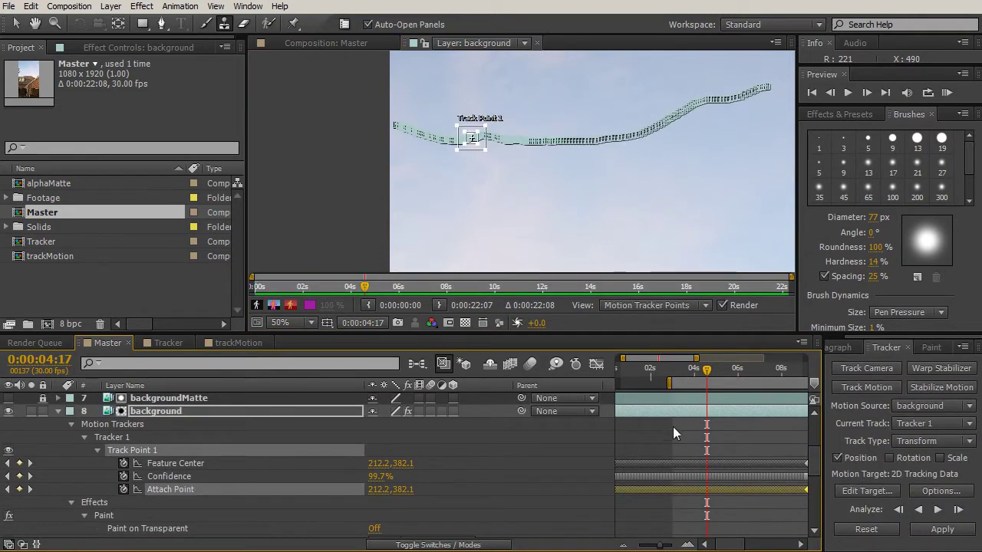
drag(651, 368, 597, 369)
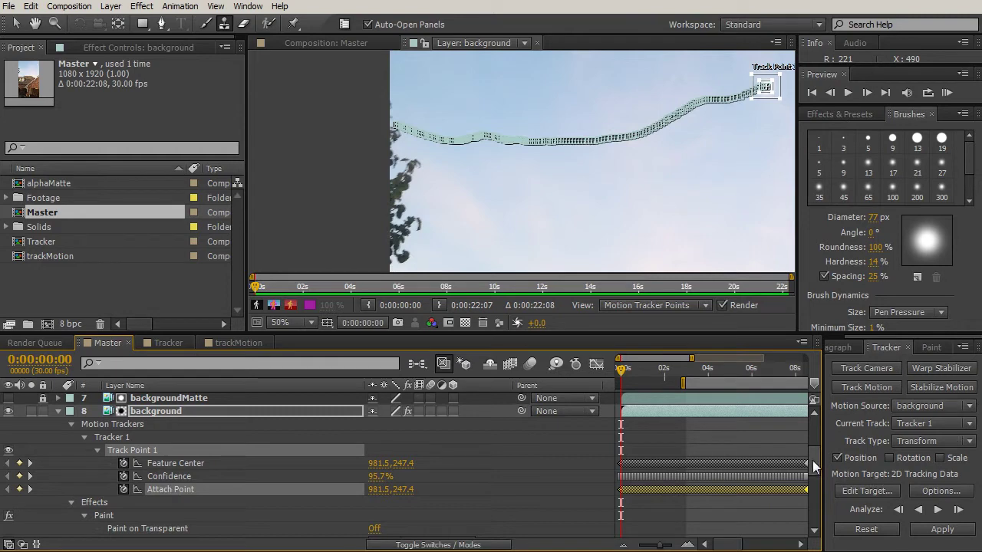
scroll(815, 471, down, 5)
scroll(817, 478, down, 1)
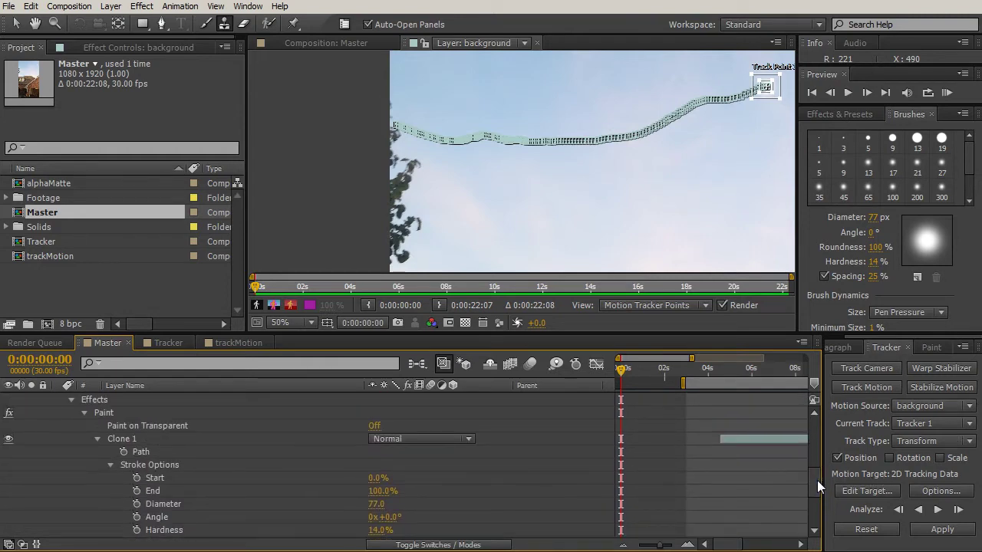
scroll(97, 440, up, 4)
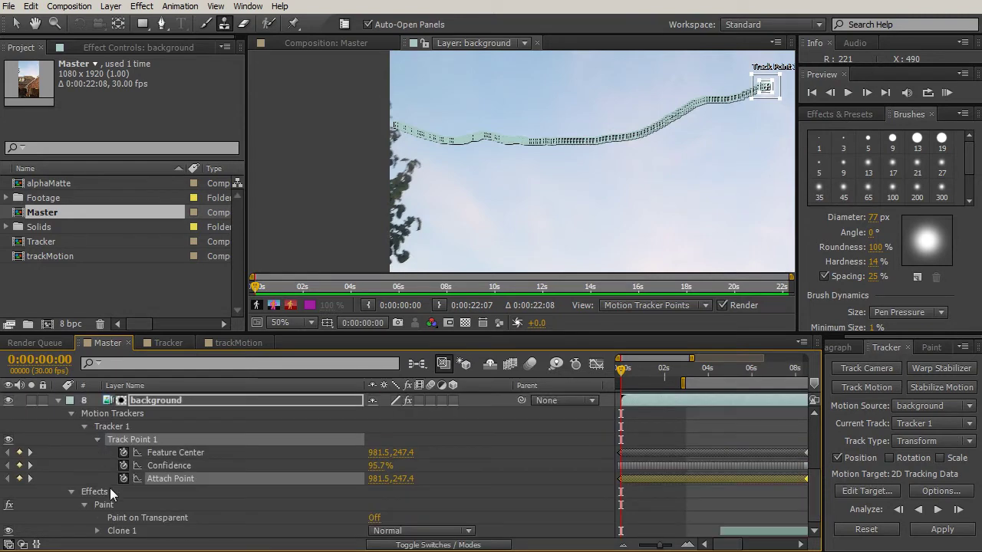
scroll(96, 535, down, 5)
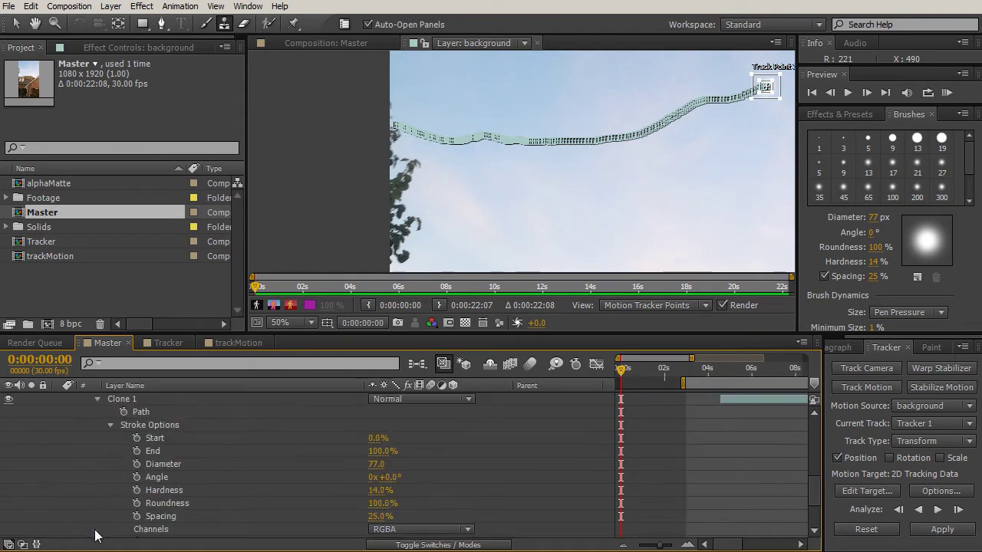
Paste the keyframes into Clone 1's Transform Position property.
click(111, 426)
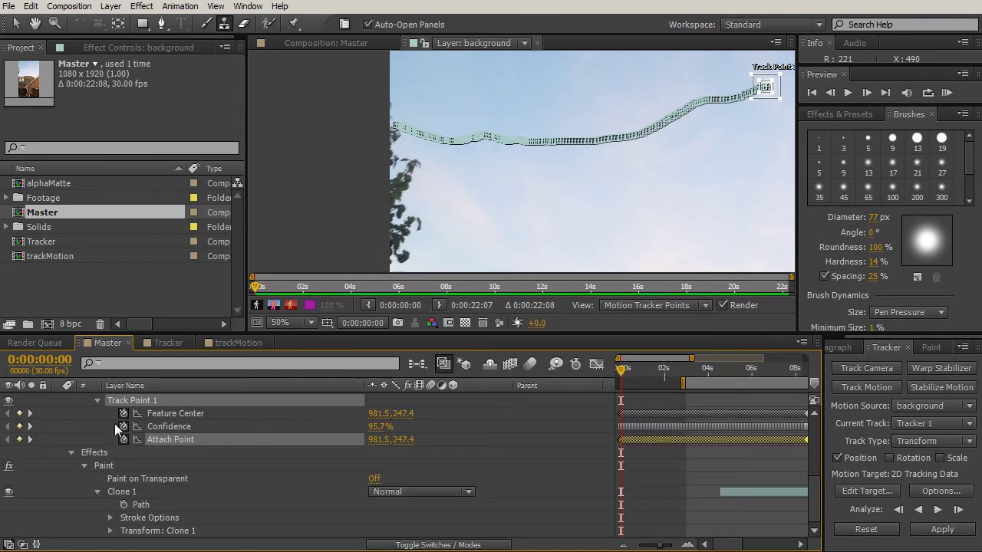
click(126, 530)
click(110, 529)
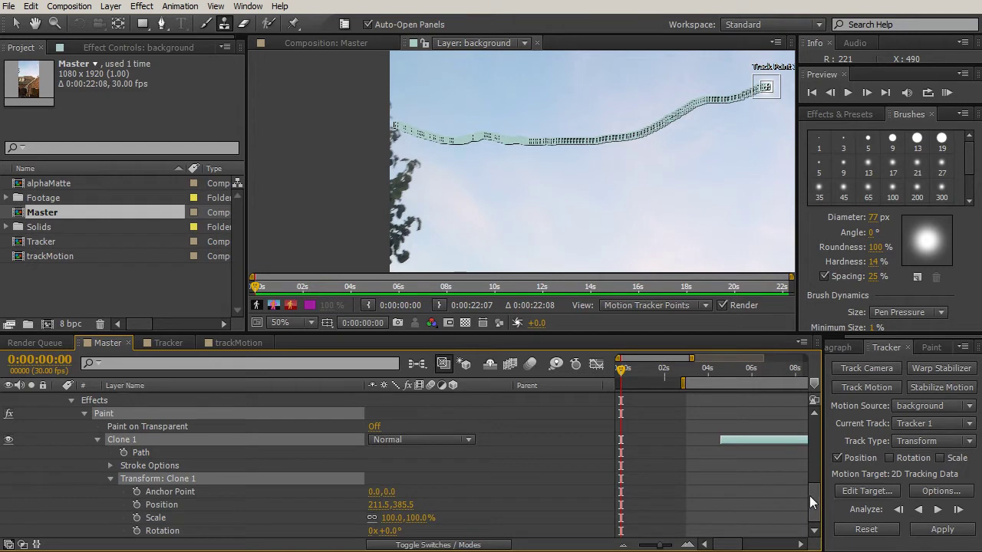
click(156, 507)
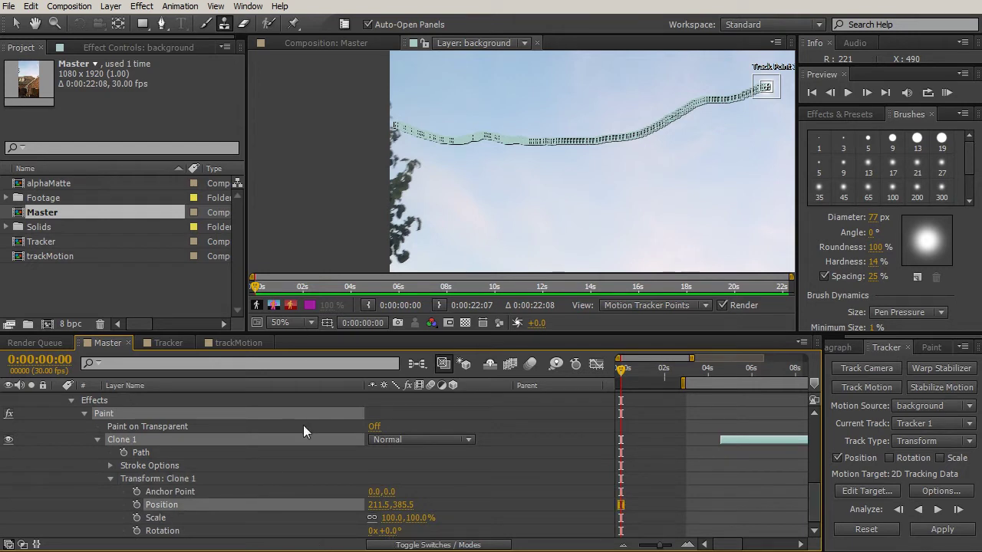
key(ctrl+v)
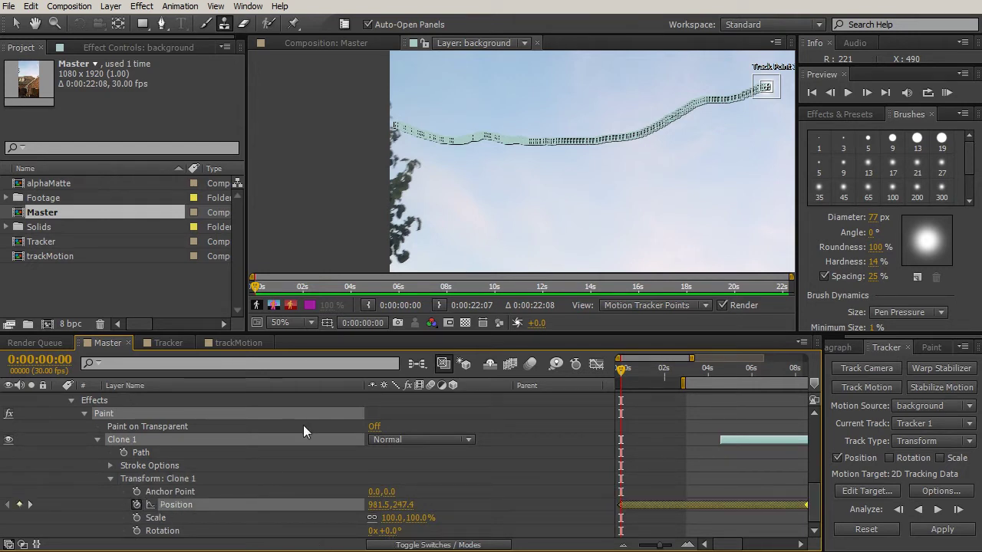
Scrub to 0:00:03:18 to confirm the clone follows the track.
drag(653, 370, 694, 376)
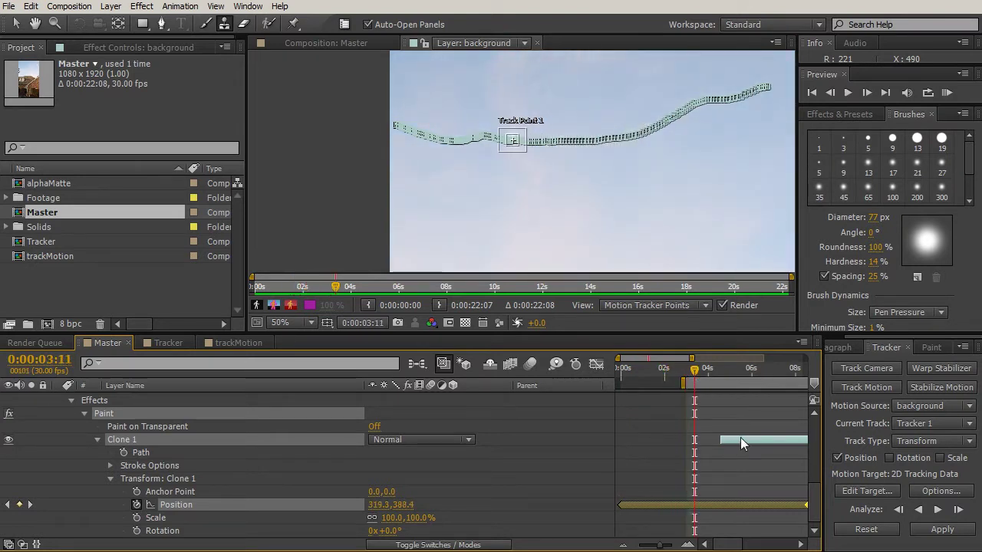
drag(727, 545, 742, 545)
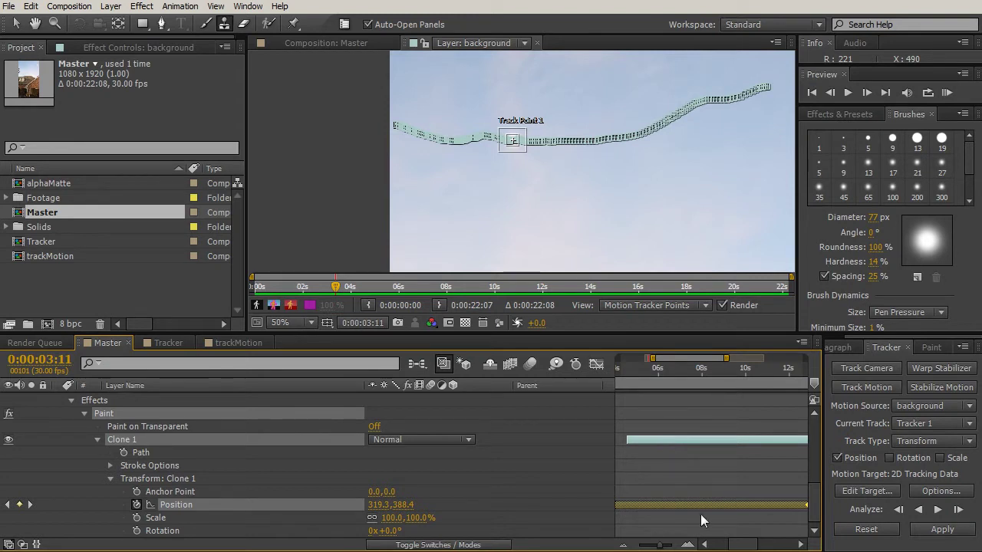
drag(740, 545, 723, 544)
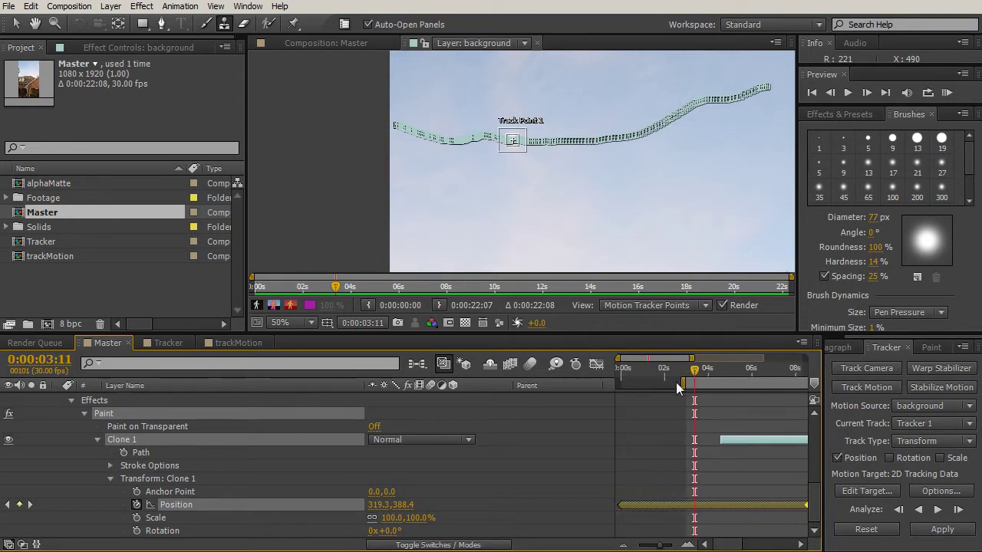
drag(694, 369, 698, 369)
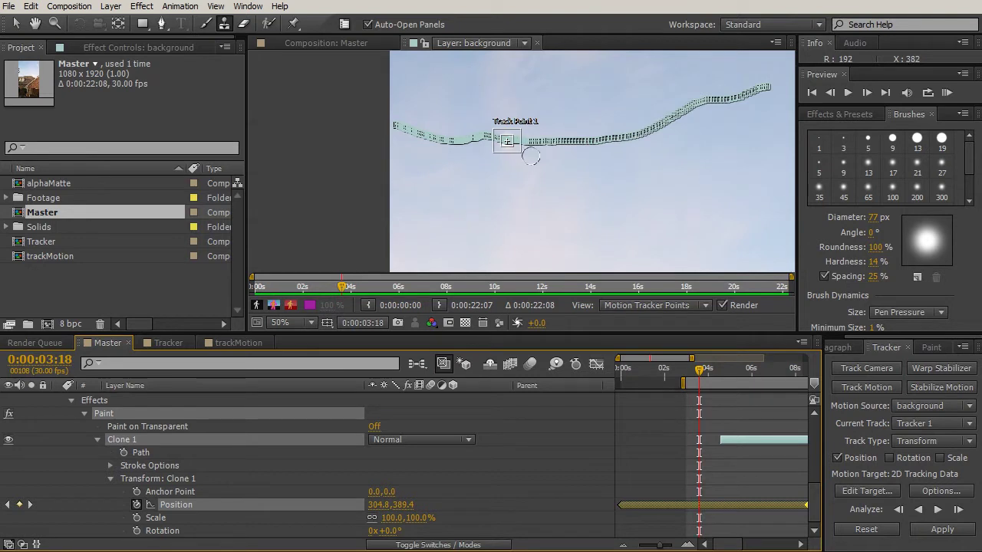
scroll(515, 168, up, 2)
drag(512, 188, 510, 187)
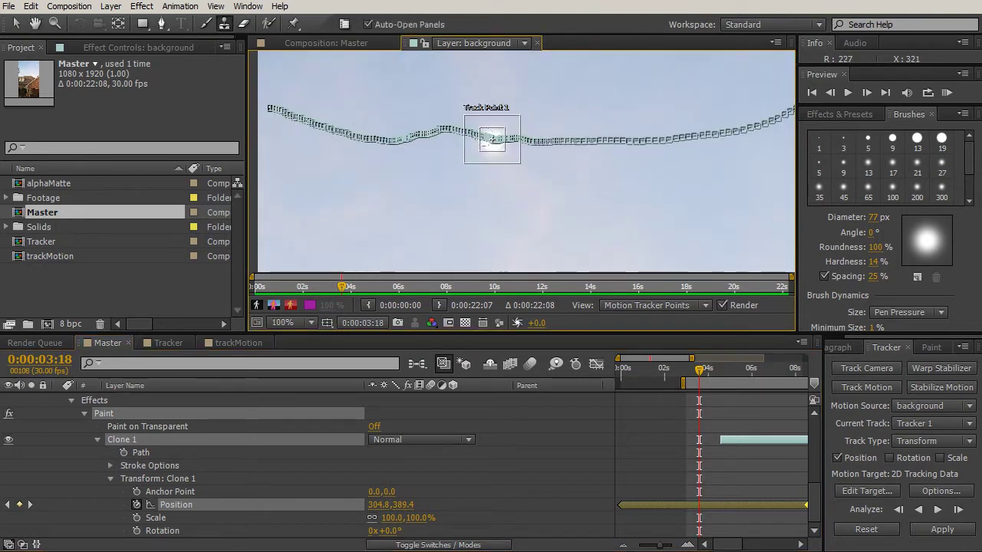
Drag Clone 1's start earlier, recheck the track, and return to the Master composition.
drag(714, 440, 674, 440)
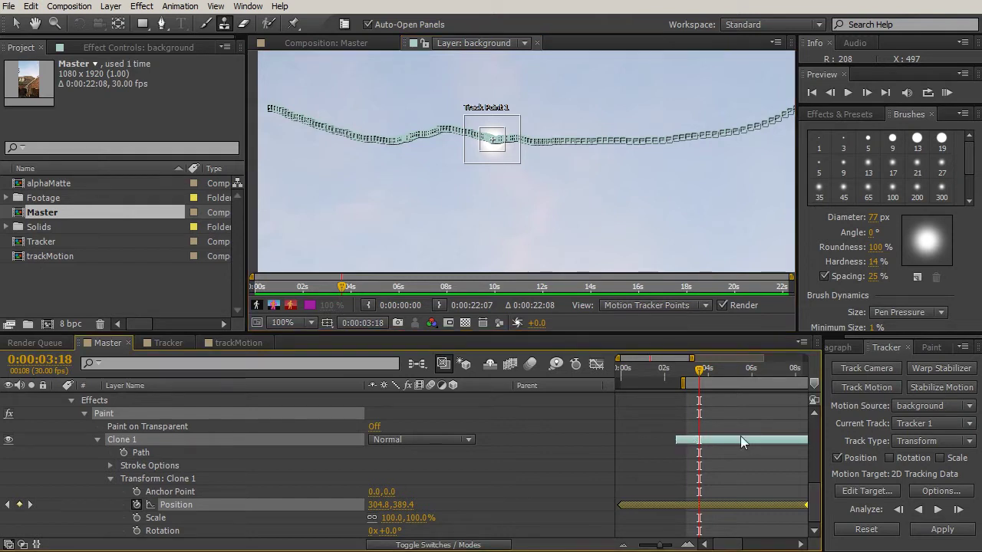
drag(699, 369, 724, 373)
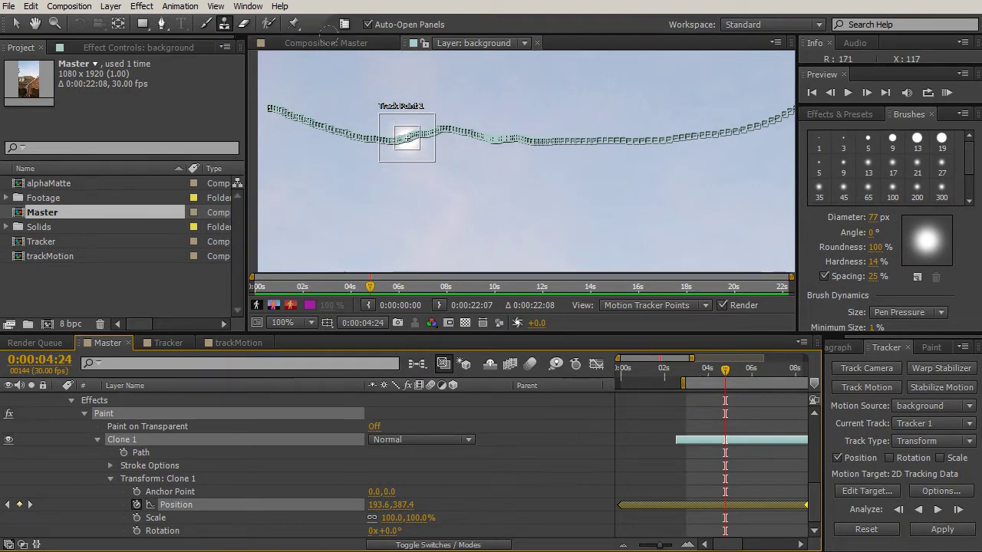
click(338, 44)
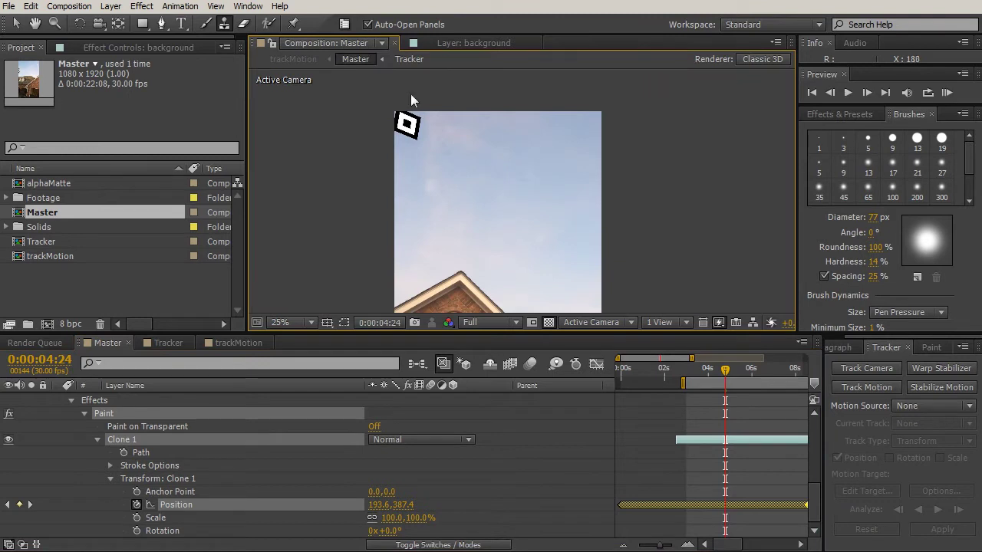
Toggle Clone 1 off and on while scrubbing to verify the spot stays hidden, then collapse properties.
drag(725, 370, 699, 371)
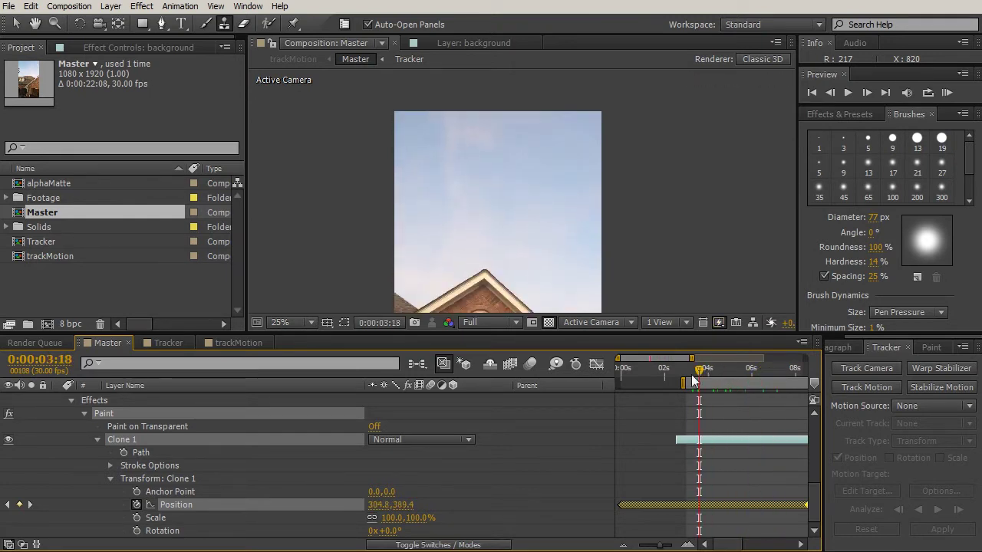
click(9, 440)
click(9, 440)
drag(699, 369, 750, 369)
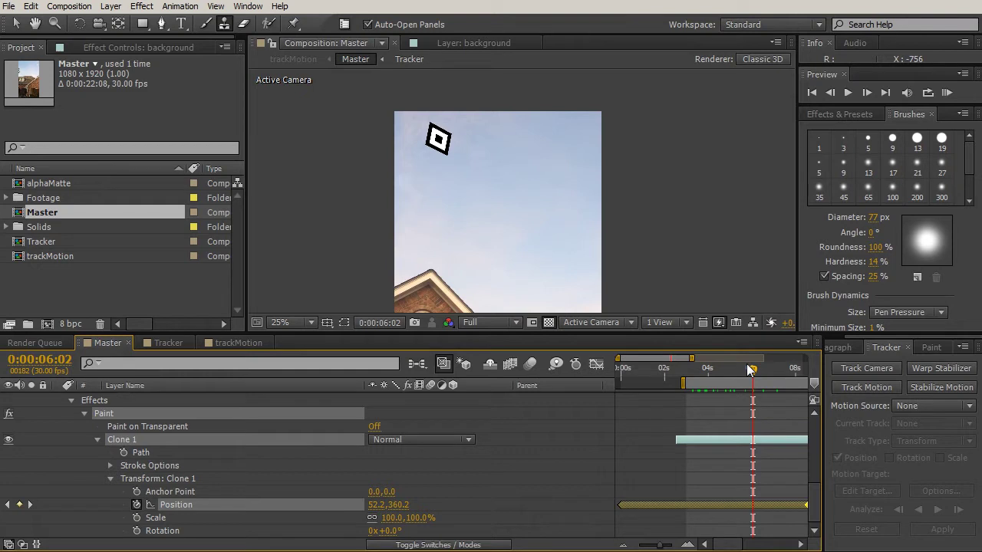
key(u)
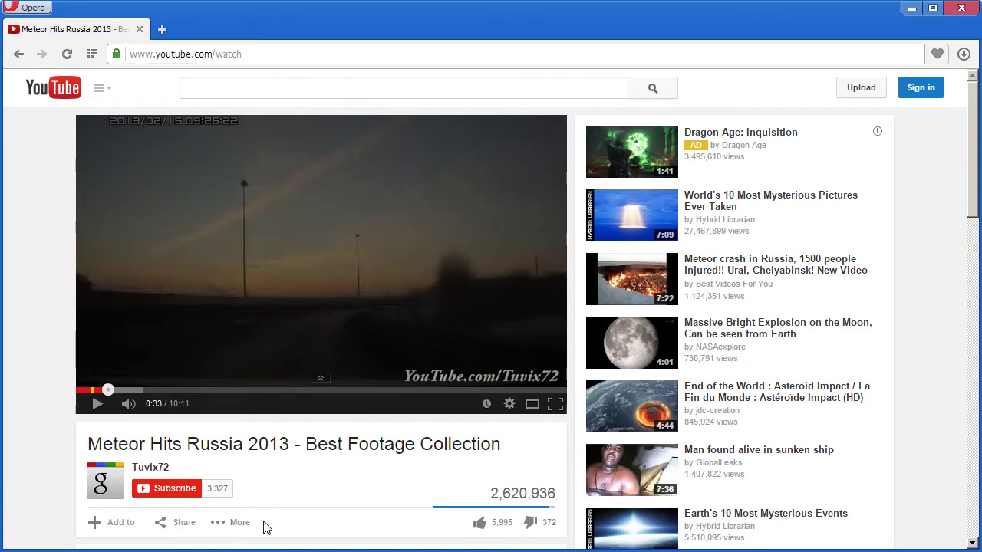
Play the Meteor Hits Russia 2013 video and pause it on the meteor's trail.
click(92, 407)
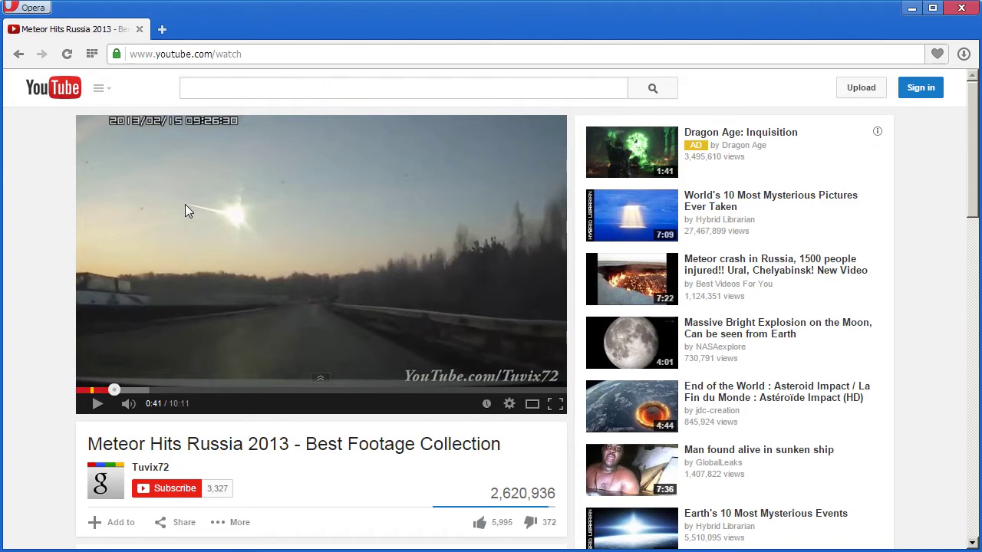
click(96, 407)
click(96, 405)
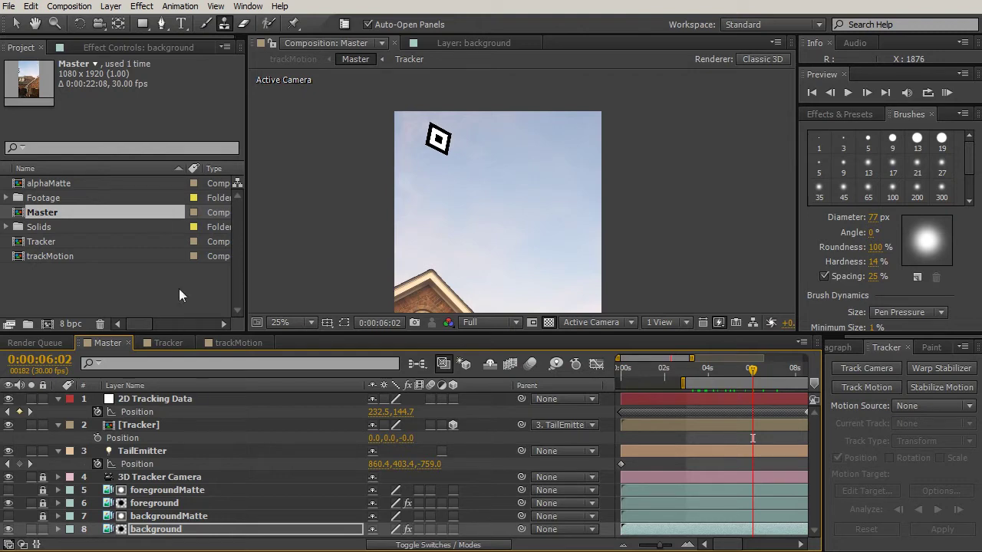
Add a black 1080×1920 solid layer named TailParticles via Layer > New > Solid.
click(111, 6)
mouse_move(116, 21)
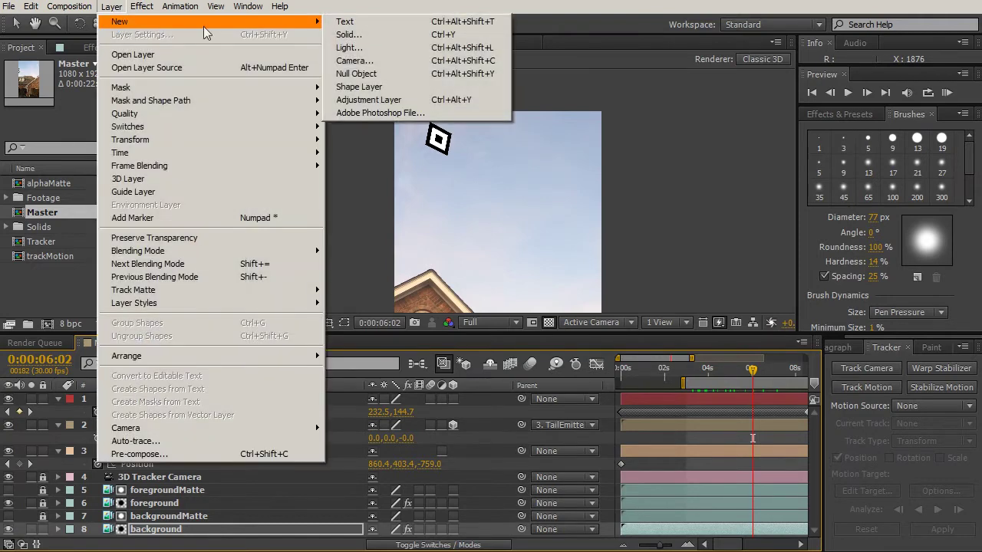
click(388, 35)
drag(389, 89, 485, 90)
text(TailParticles)
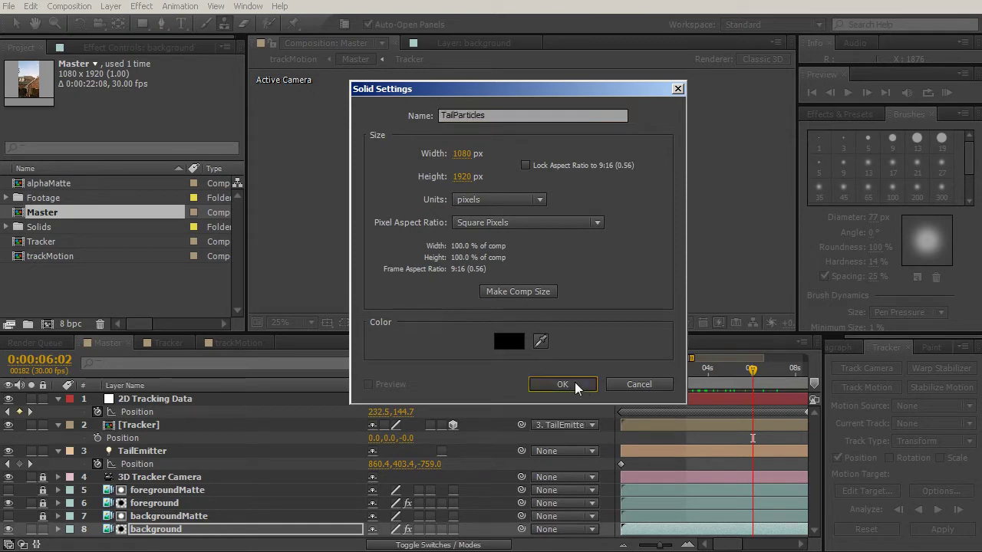
click(569, 385)
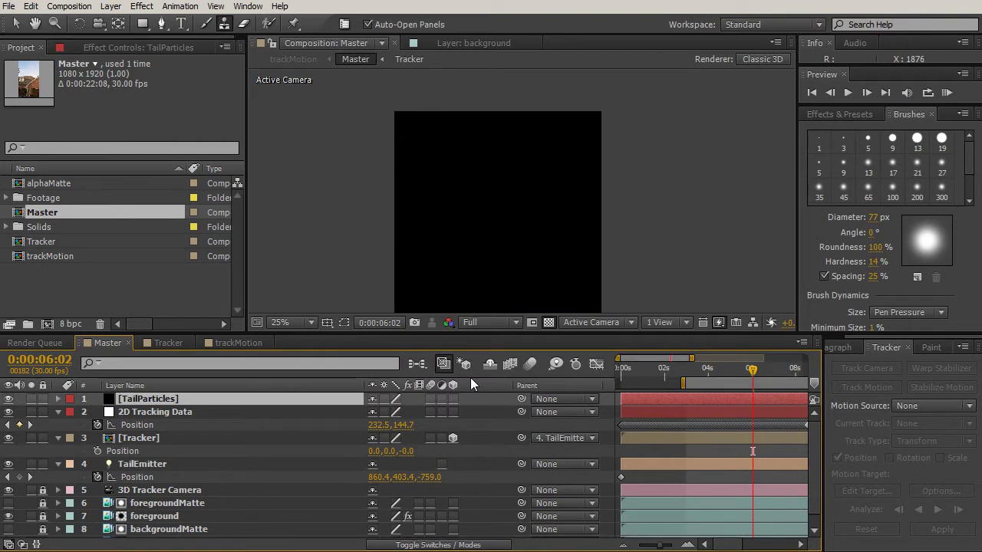
Apply Trapcode Particular to the TailParticles layer.
click(142, 6)
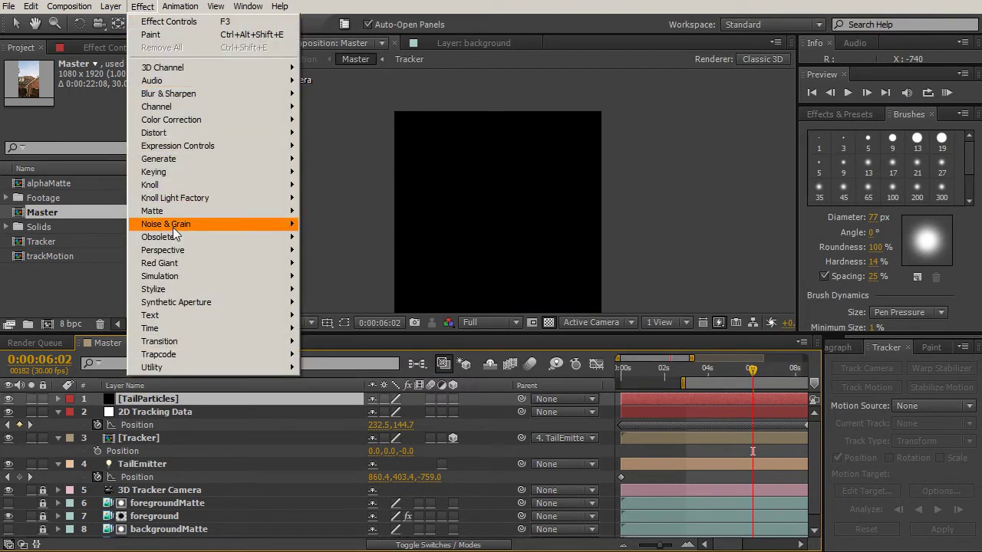
mouse_move(176, 357)
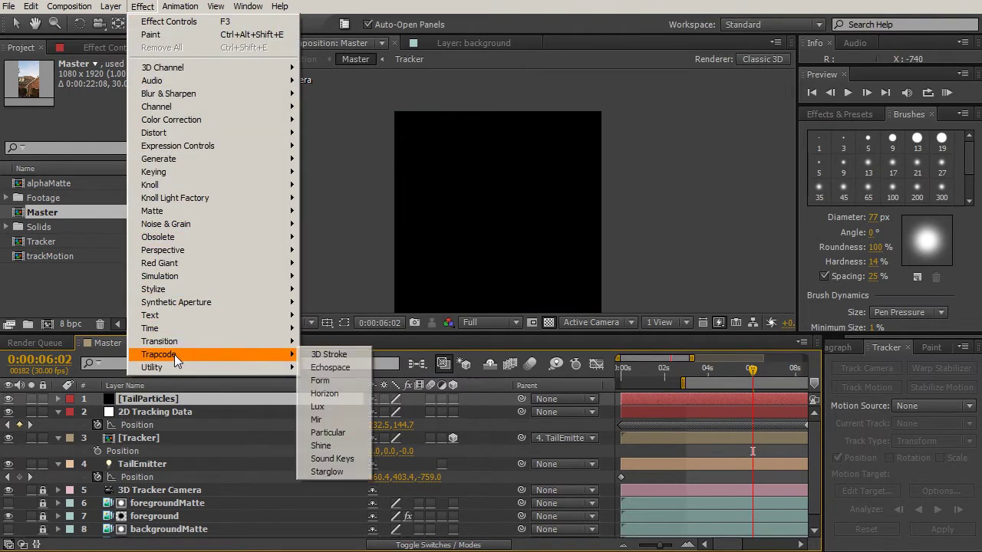
click(328, 432)
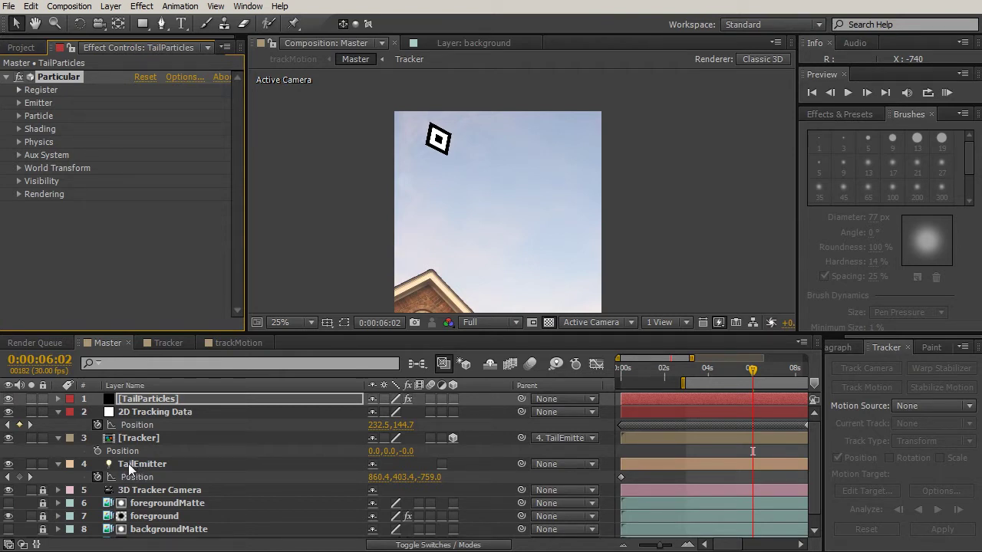
Rename Particular's light emitter to TailEmitter in its Options.
click(184, 77)
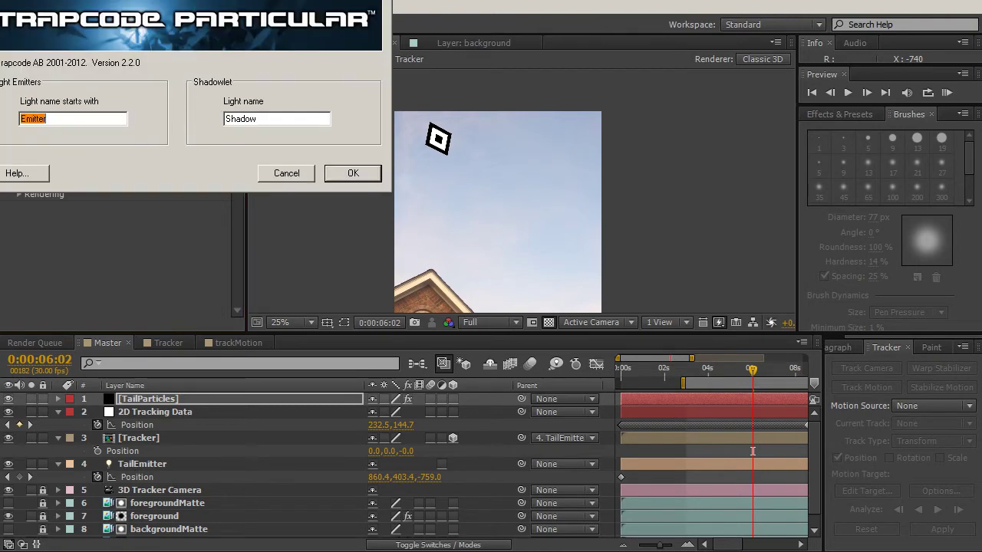
click(135, 228)
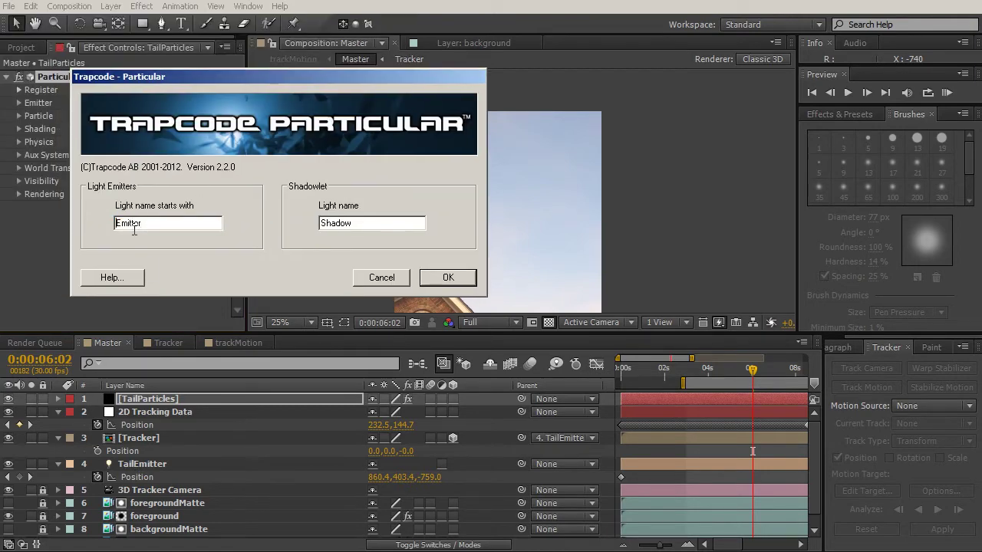
text(Tail)
click(451, 279)
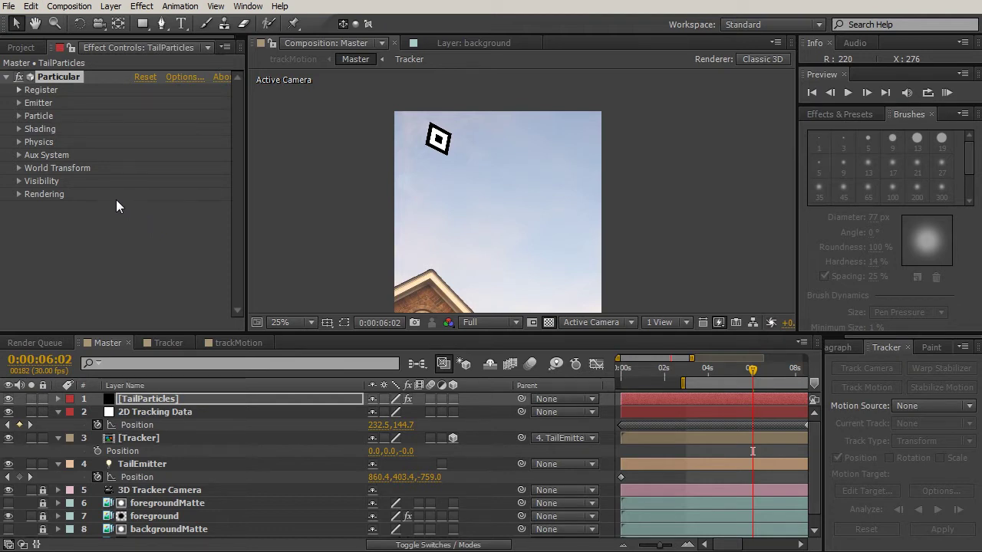
Set the emitter to 7000 particles/sec from Light(s) and hide the Tracker layer.
click(17, 103)
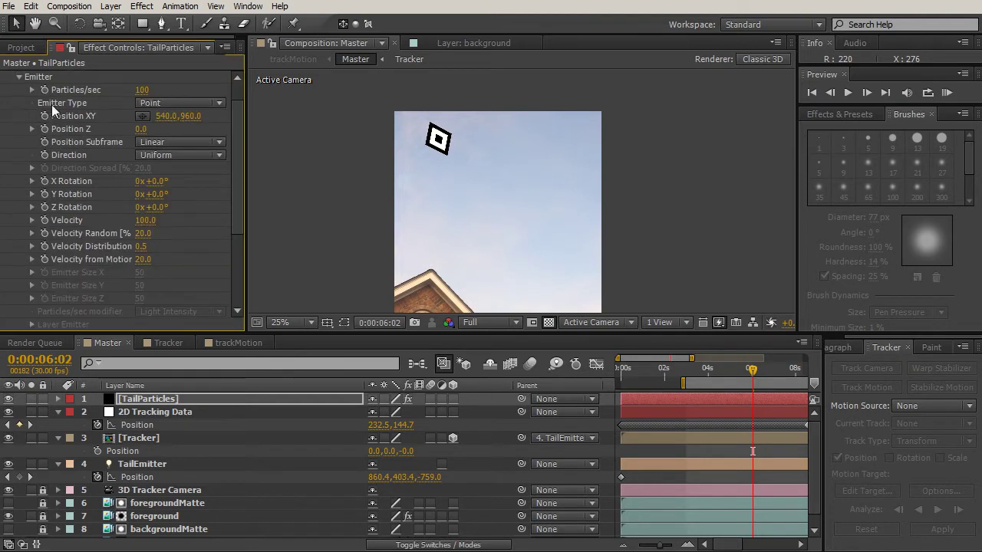
click(143, 89)
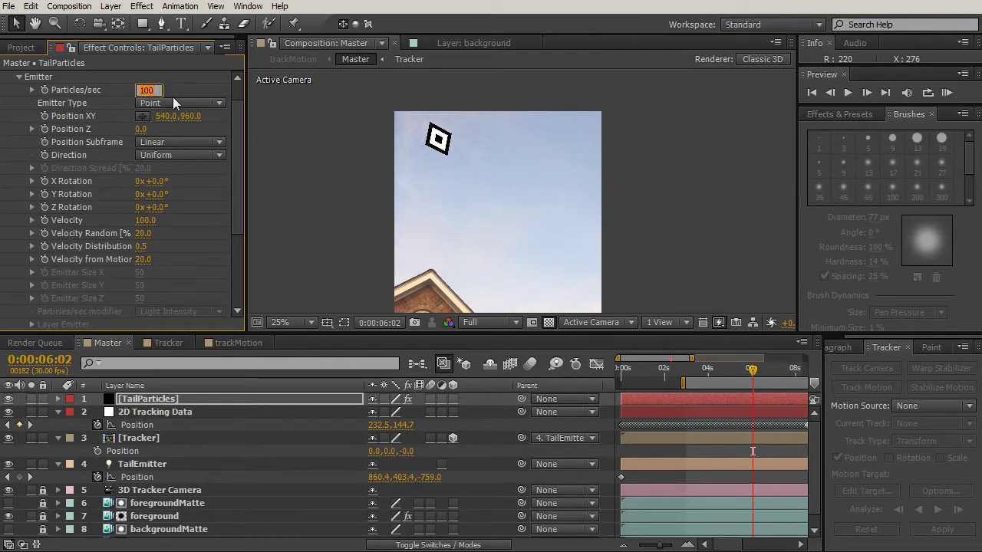
text(7000)
key(Return)
click(169, 104)
click(174, 169)
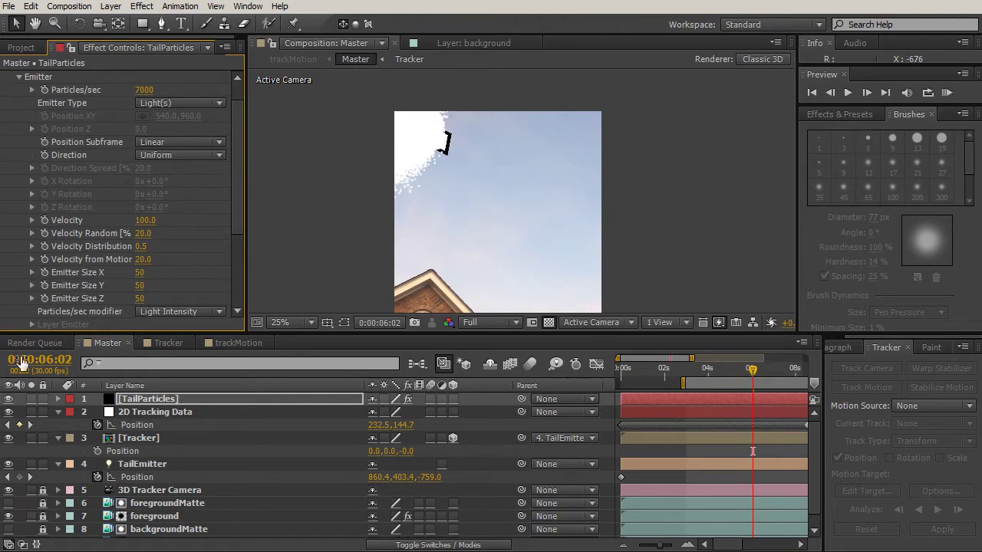
click(10, 439)
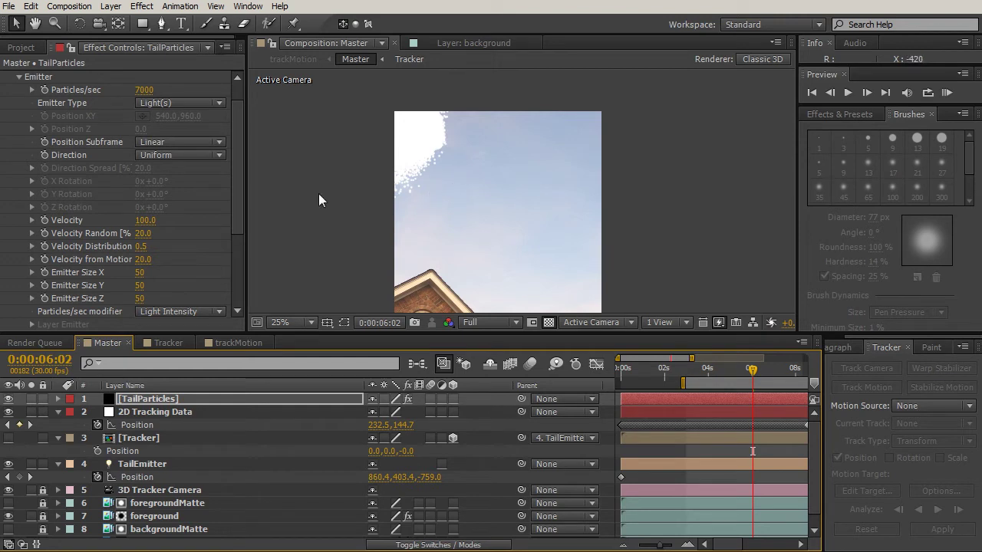
Make emission Directional with 100% velocity randomness and a velocity of 5.
click(179, 156)
click(175, 183)
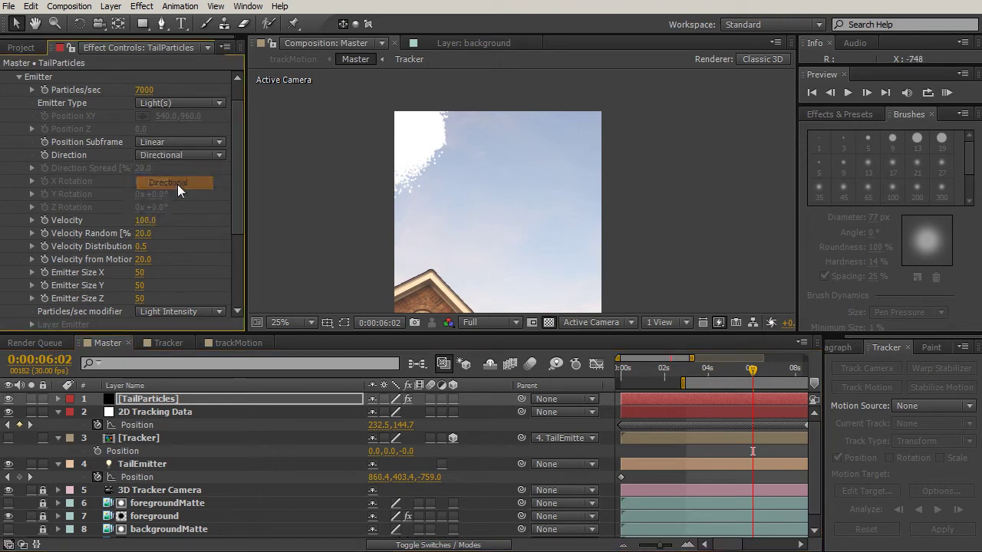
drag(147, 234, 273, 235)
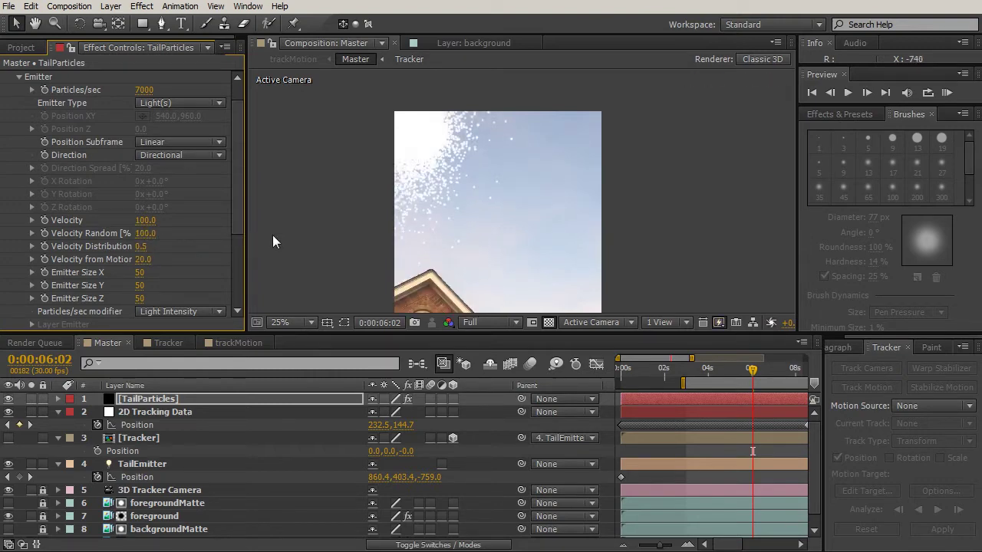
drag(154, 221, 146, 223)
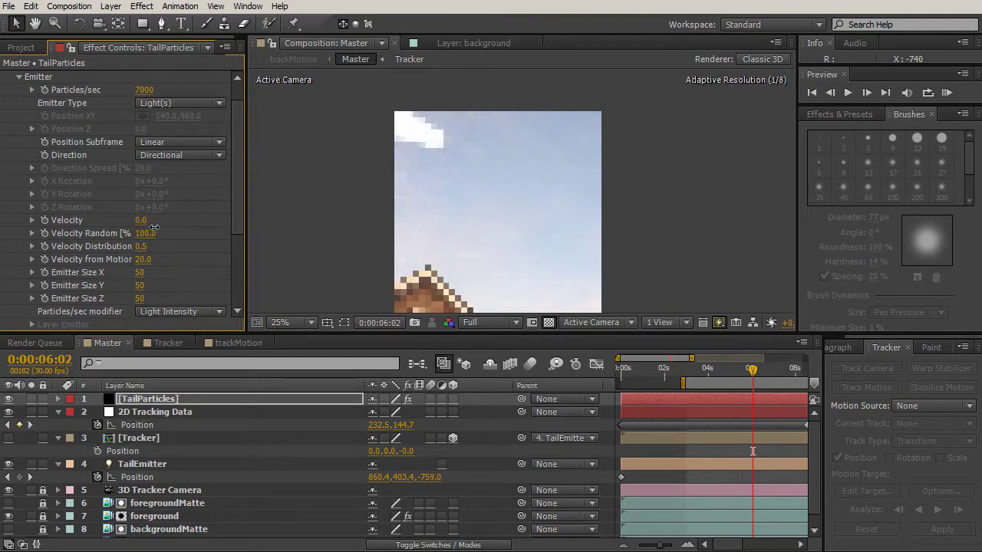
click(146, 223)
text(5)
key(Return)
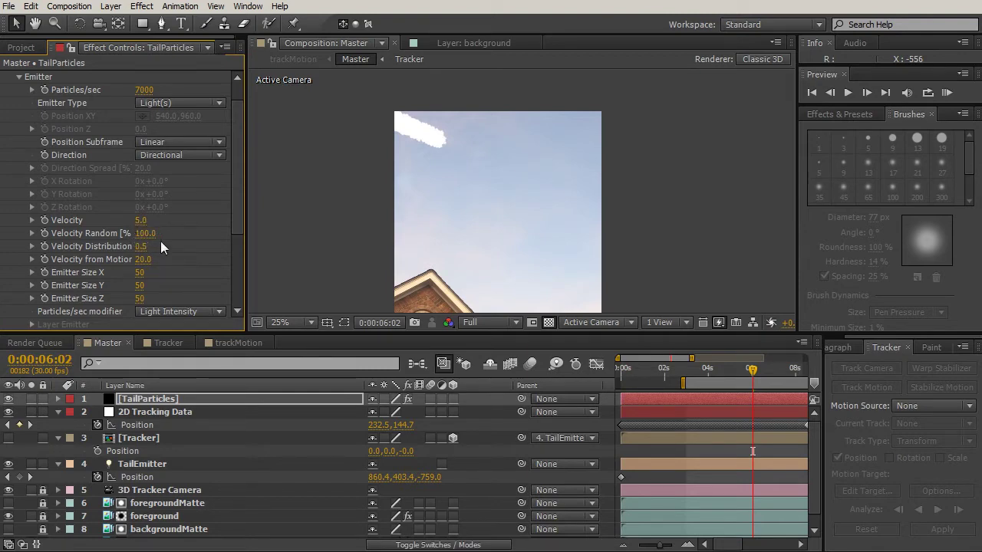
Set Emitter Size X, Y and Z to 40.
click(140, 272)
text(40)
key(Tab)
key(Caps_Lock)
text(40)
key(Caps_Lock)
key(Tab)
text(40)
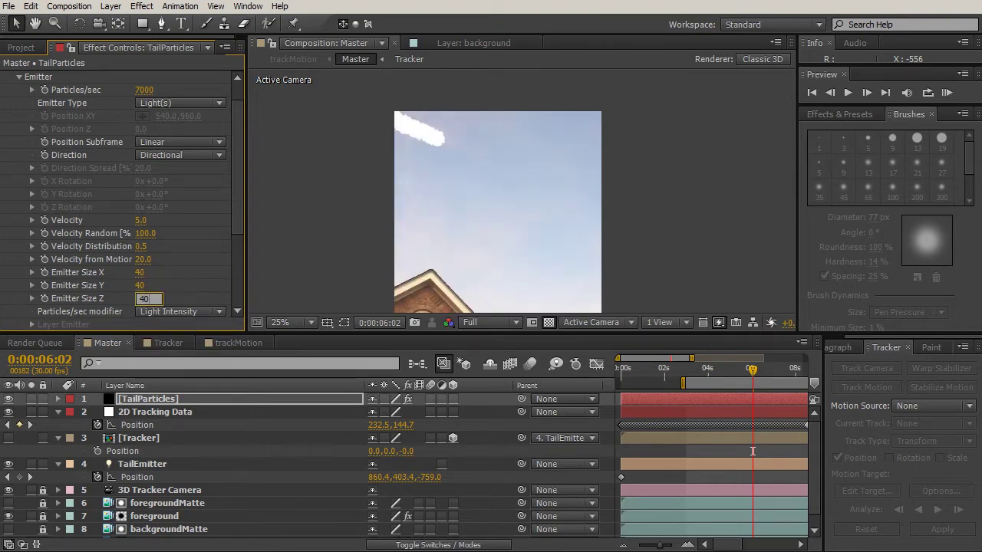
key(Return)
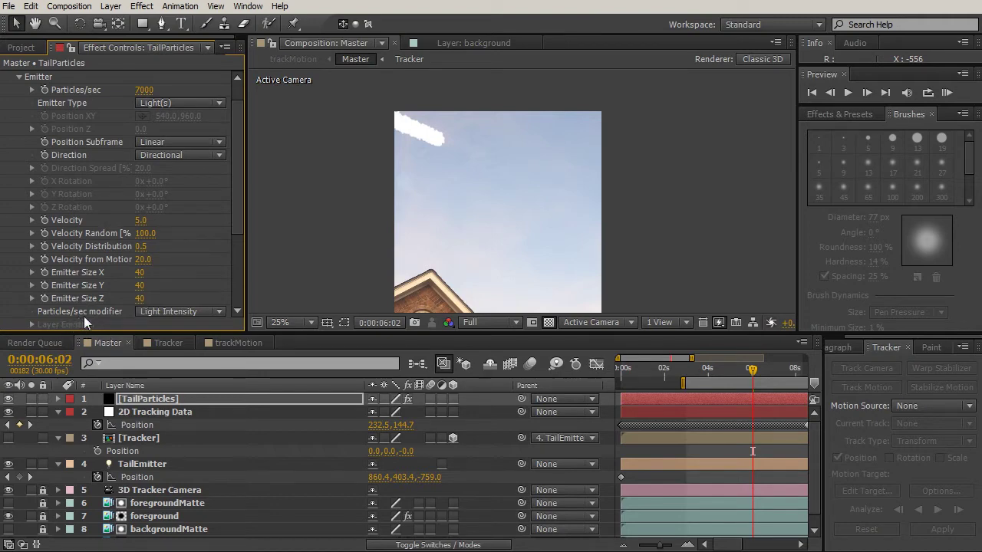
scroll(233, 246, down, 3)
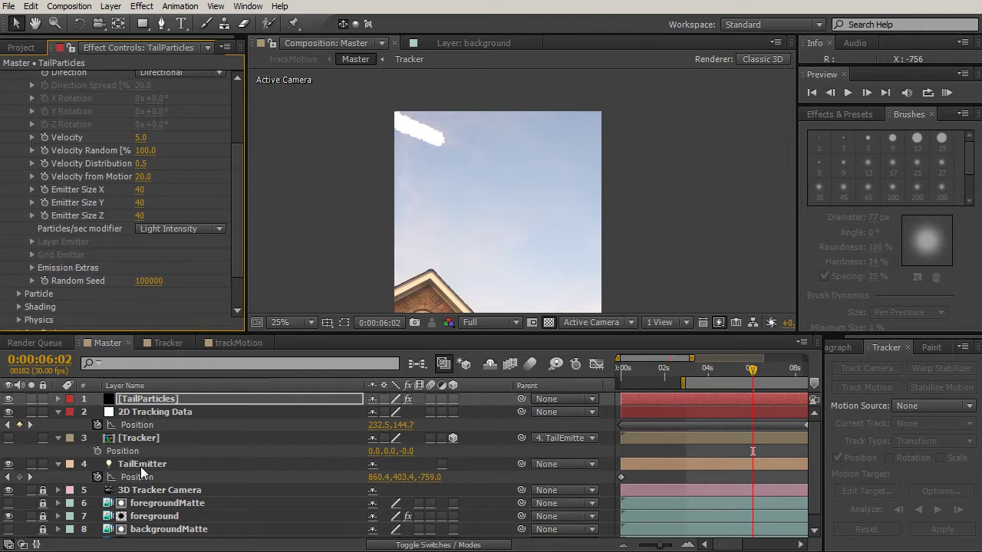
drag(233, 267, 227, 157)
Reopen Particular's light emitter options and confirm them unchanged.
click(186, 76)
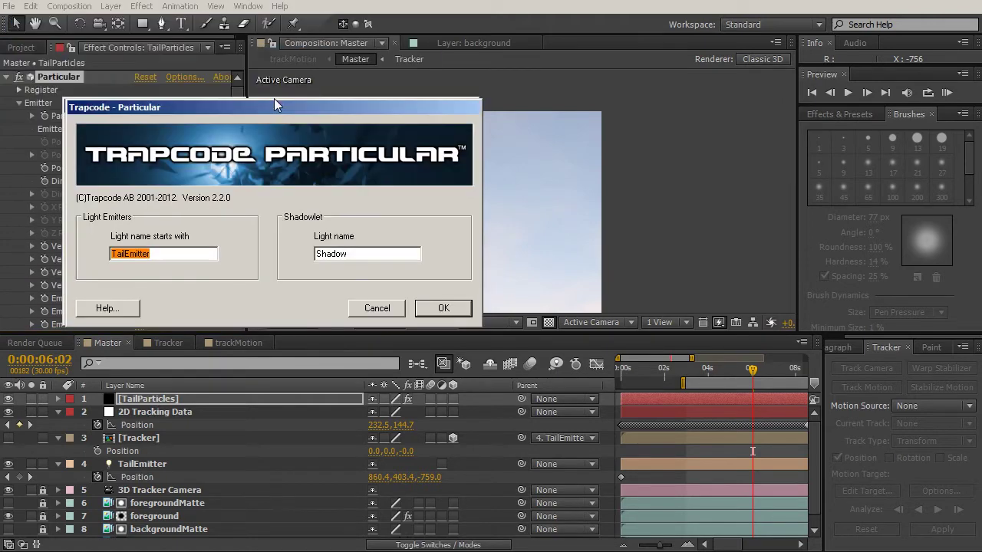
click(442, 314)
drag(235, 214, 237, 265)
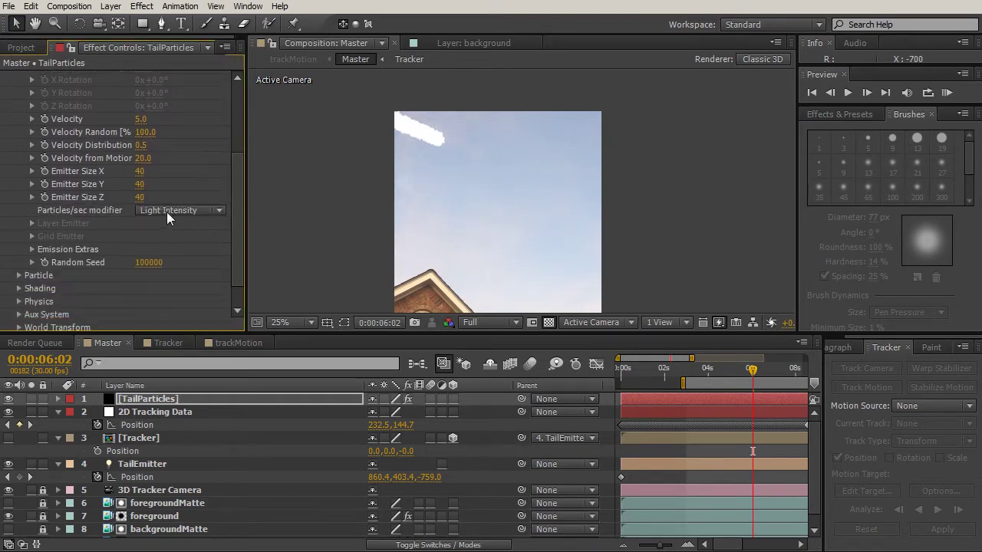
Expand the TailEmitter light's Light Options and confirm its Intensity value.
click(142, 465)
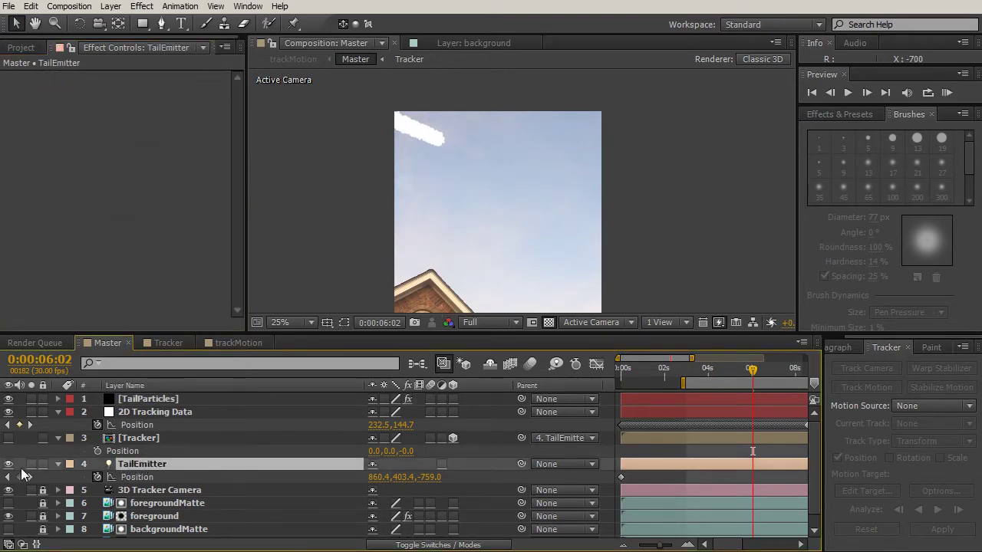
click(59, 464)
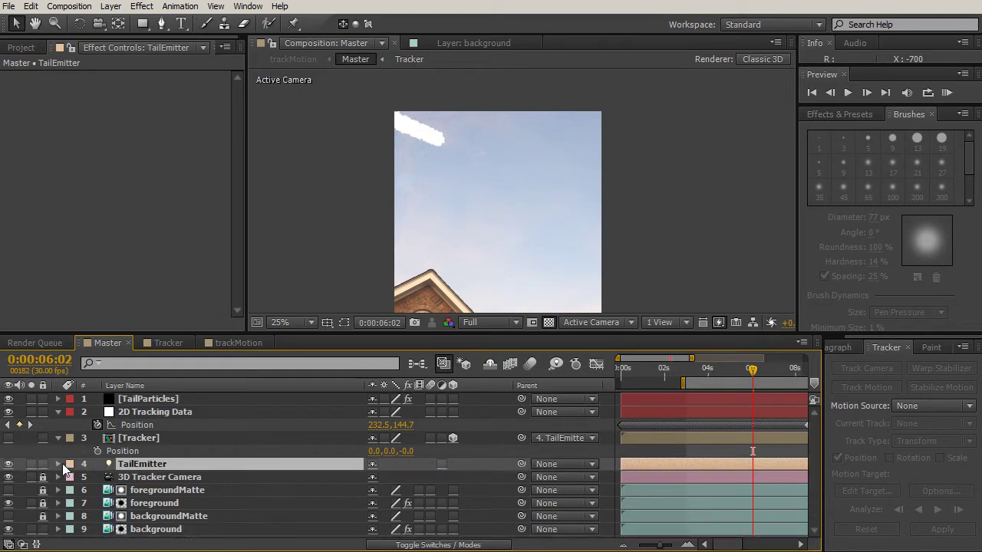
click(59, 465)
click(71, 477)
click(71, 490)
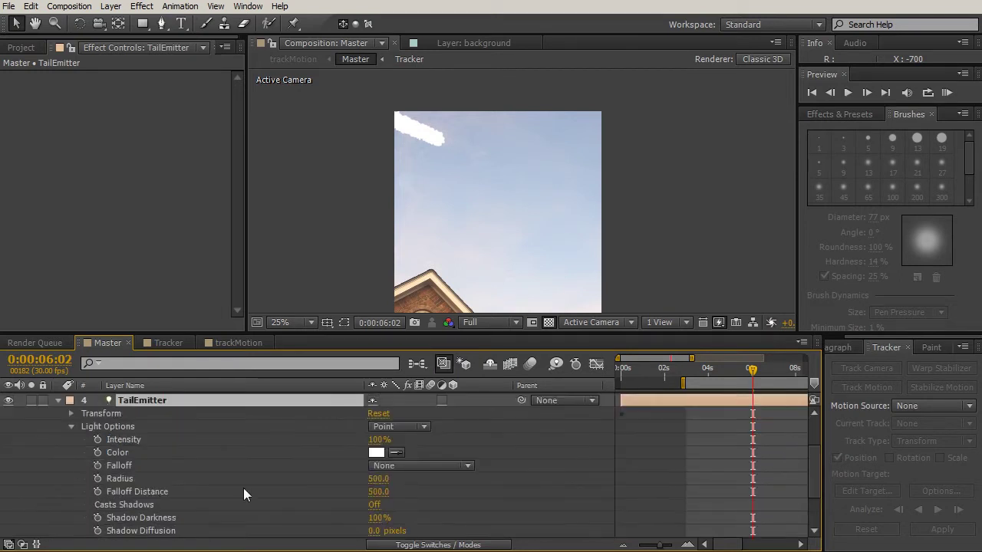
click(379, 441)
key(Return)
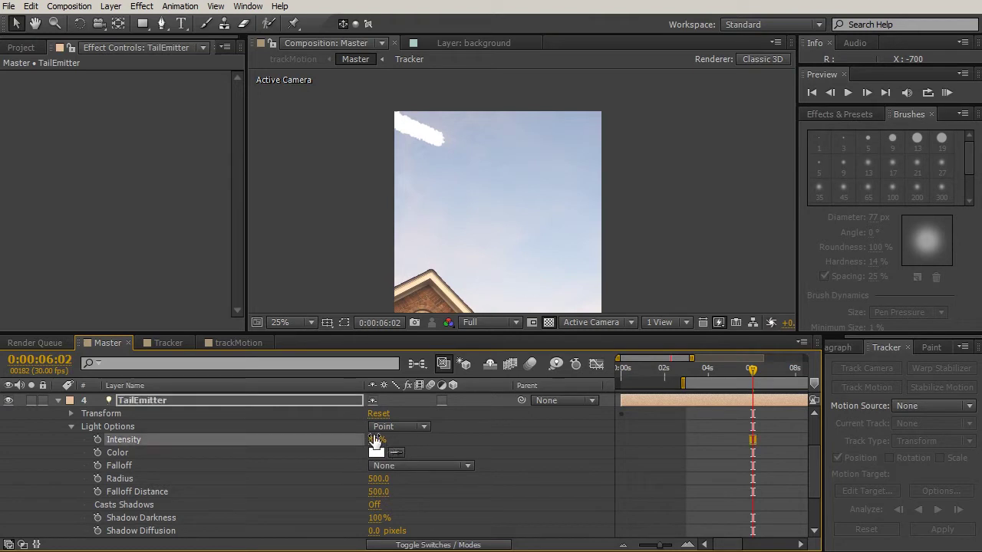
Collapse the light options and select TailParticles to show its Particular settings.
click(72, 425)
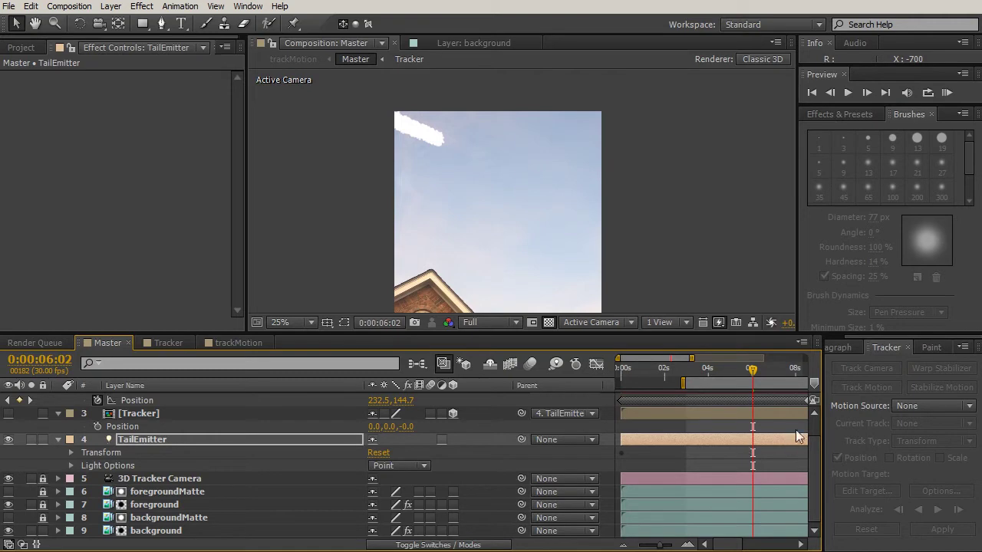
scroll(792, 426, up, 2)
click(142, 400)
mouse_move(237, 158)
mouse_down()
mouse_move(236, 288)
mouse_move(243, 152)
mouse_up()
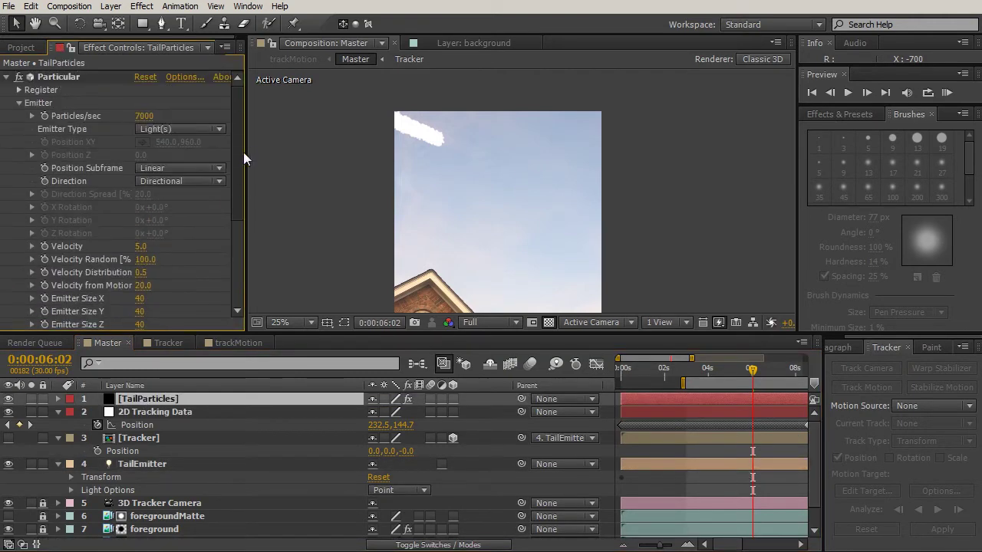
Set particle Life to 2 seconds with 100% Life Random.
click(18, 103)
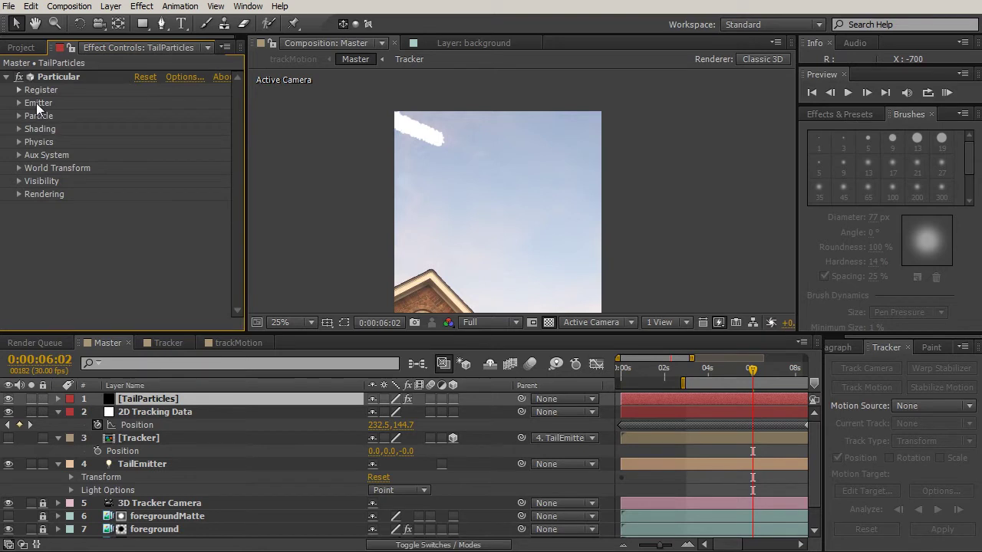
click(18, 116)
scroll(54, 132, down, 1)
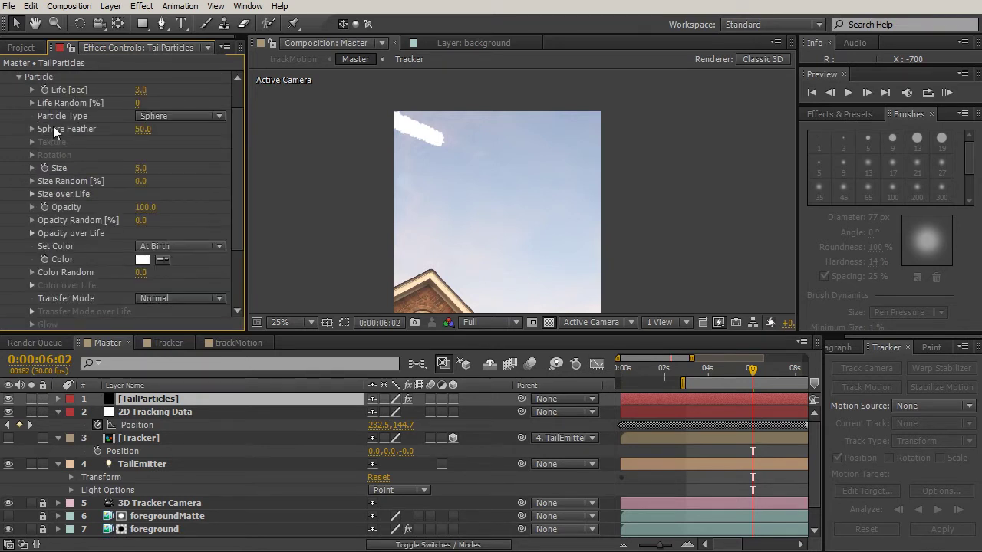
click(140, 89)
text(2)
key(Return)
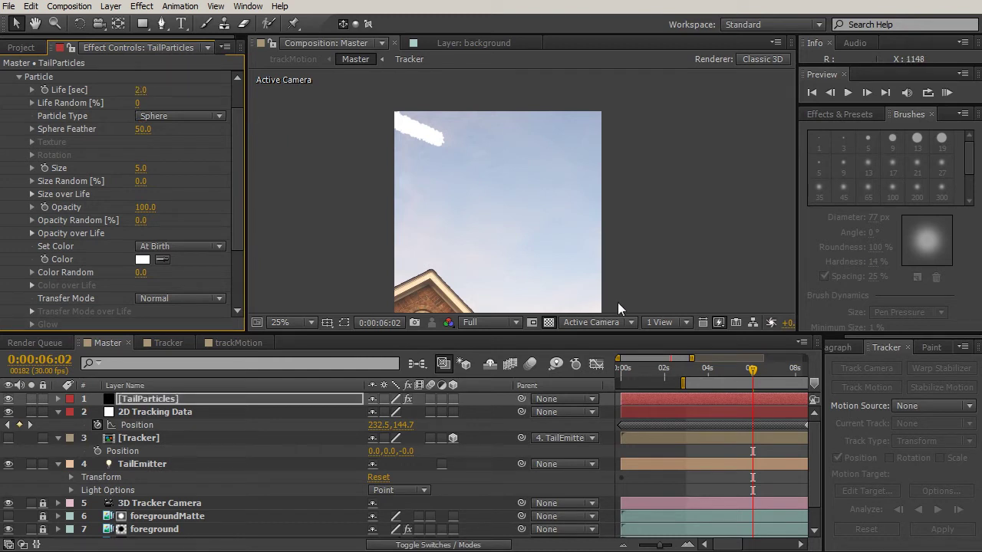
drag(726, 376, 785, 372)
key(h)
drag(506, 190, 469, 191)
key(v)
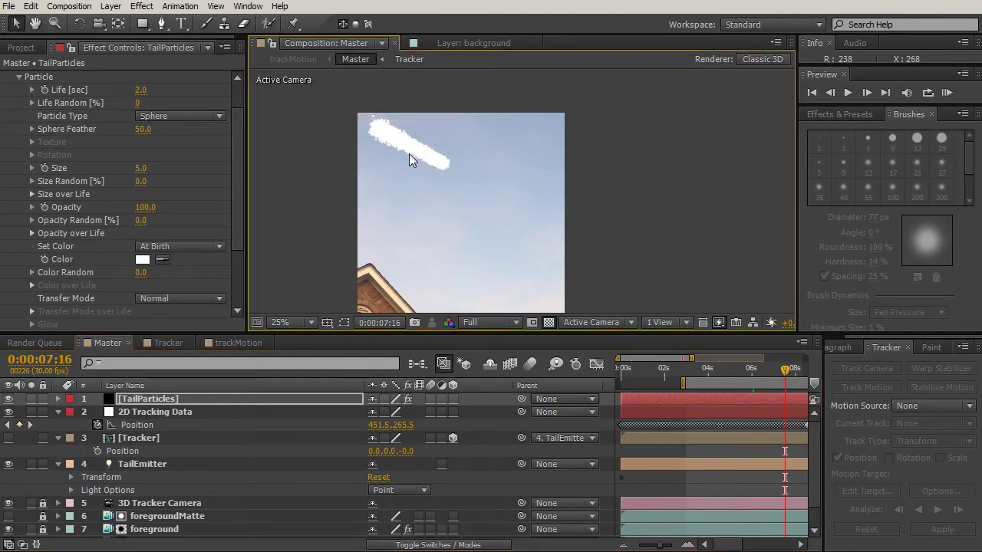
drag(143, 104, 236, 111)
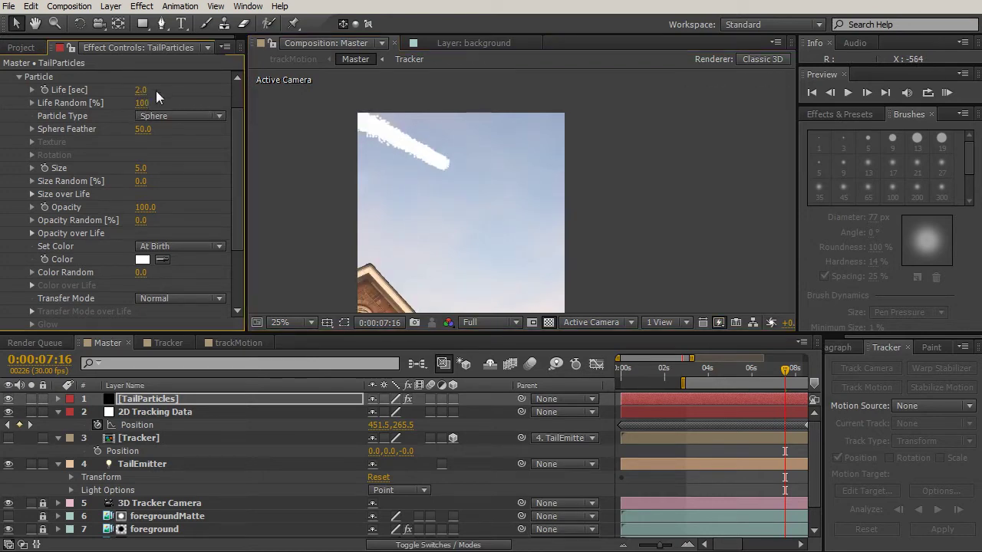
Make particles Cloudlets with Feather 100, Size 3 and Size Random 24%.
click(172, 116)
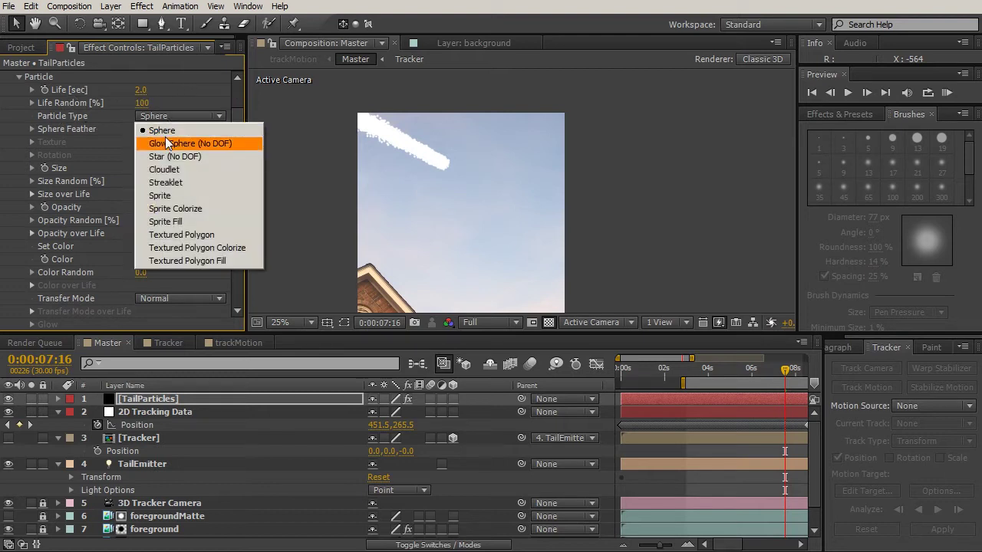
click(195, 169)
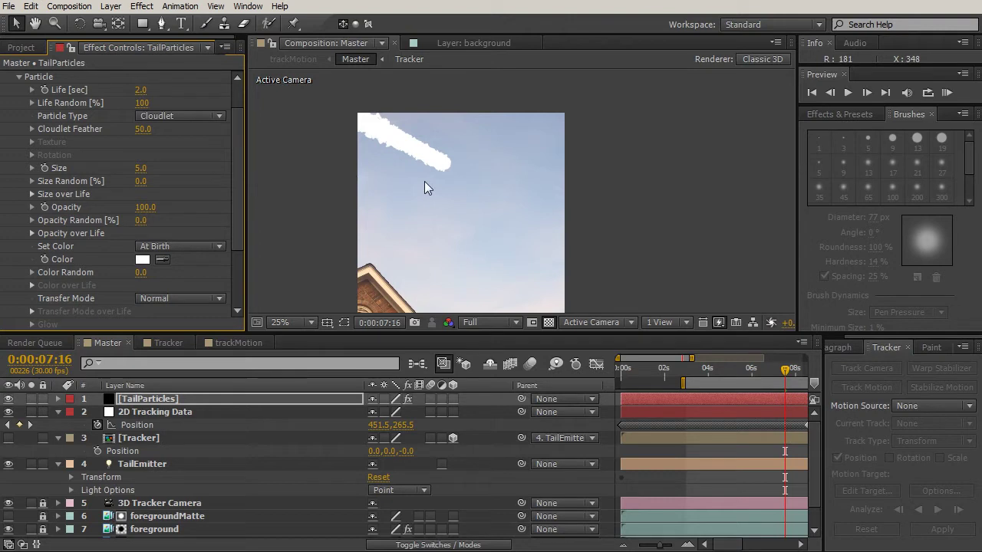
drag(142, 129, 220, 139)
click(140, 168)
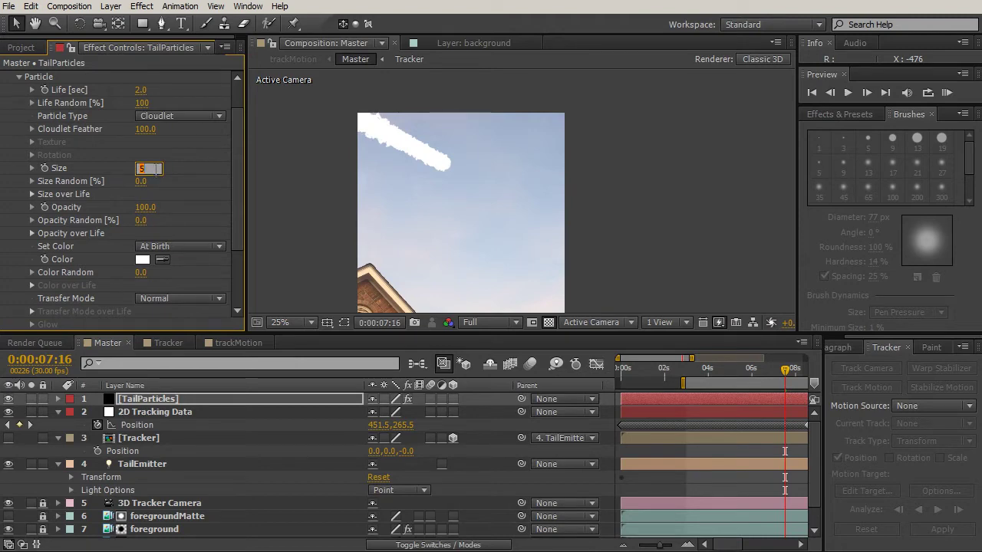
text(3)
key(Return)
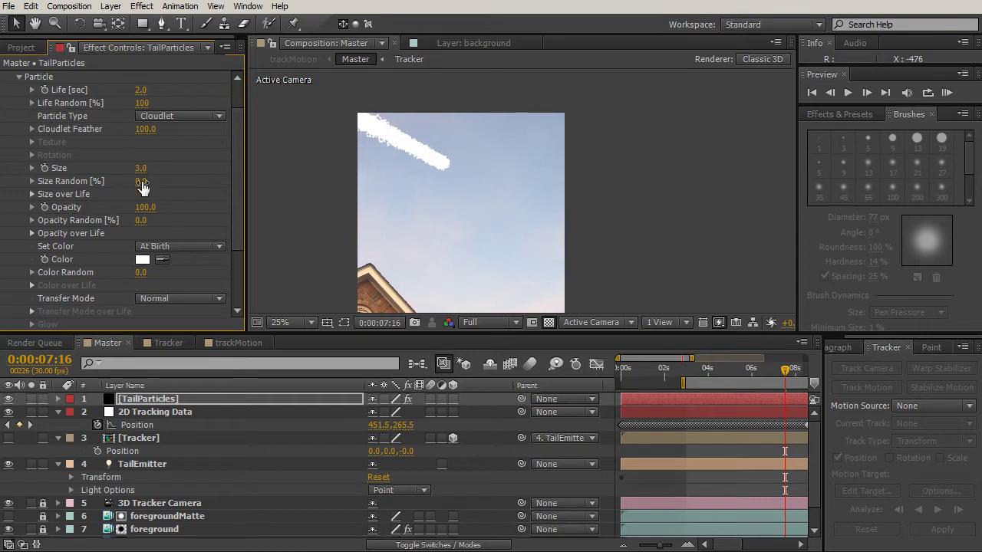
drag(141, 182, 155, 183)
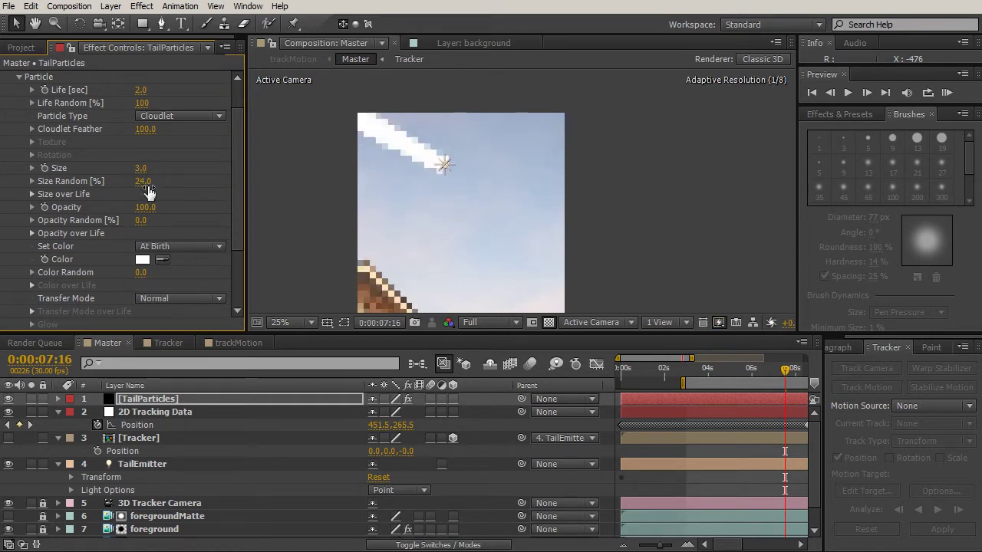
click(31, 194)
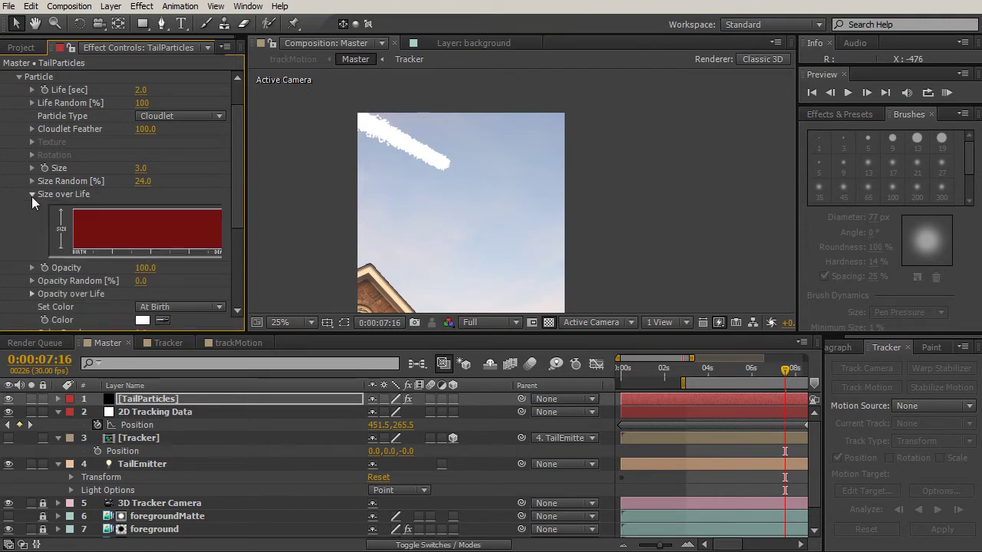
Draw falling Size over Life and Opacity over Life curves.
click(32, 294)
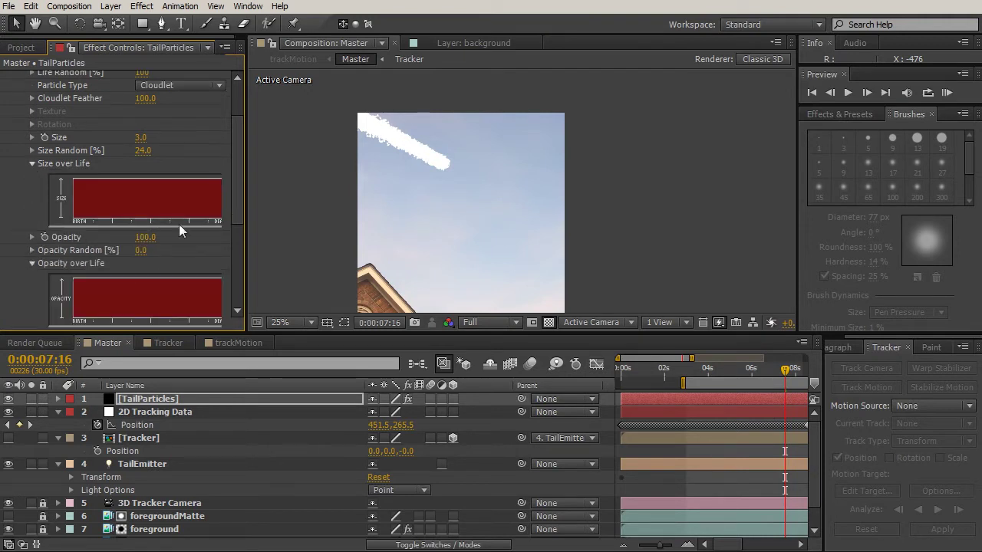
scroll(236, 184, down, 3)
drag(246, 192, 306, 184)
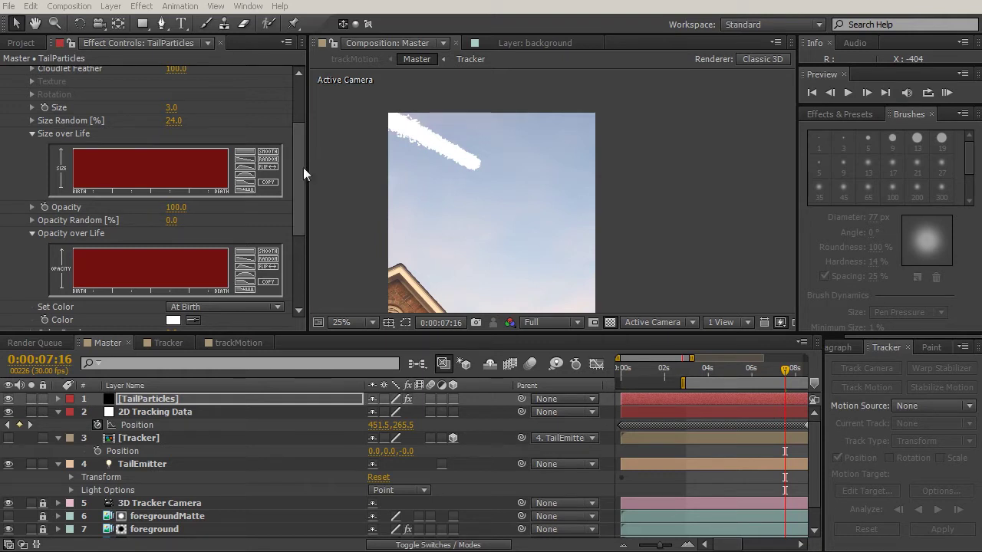
mouse_move(74, 159)
mouse_down()
mouse_move(170, 186)
mouse_move(234, 191)
mouse_move(76, 157)
mouse_move(193, 189)
mouse_move(85, 163)
mouse_move(142, 182)
mouse_move(148, 195)
mouse_up()
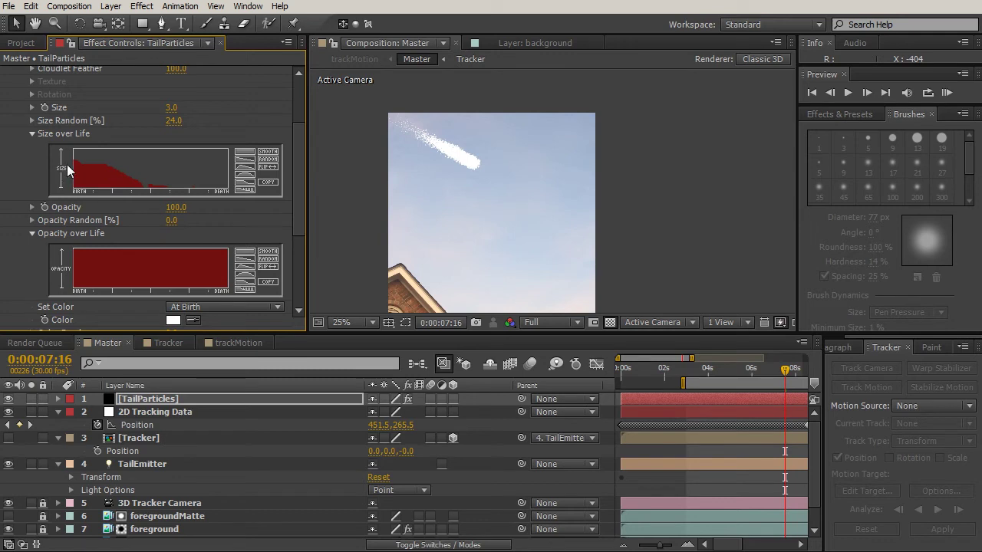
mouse_move(148, 184)
mouse_down()
mouse_move(170, 188)
mouse_move(147, 190)
mouse_move(59, 156)
mouse_up()
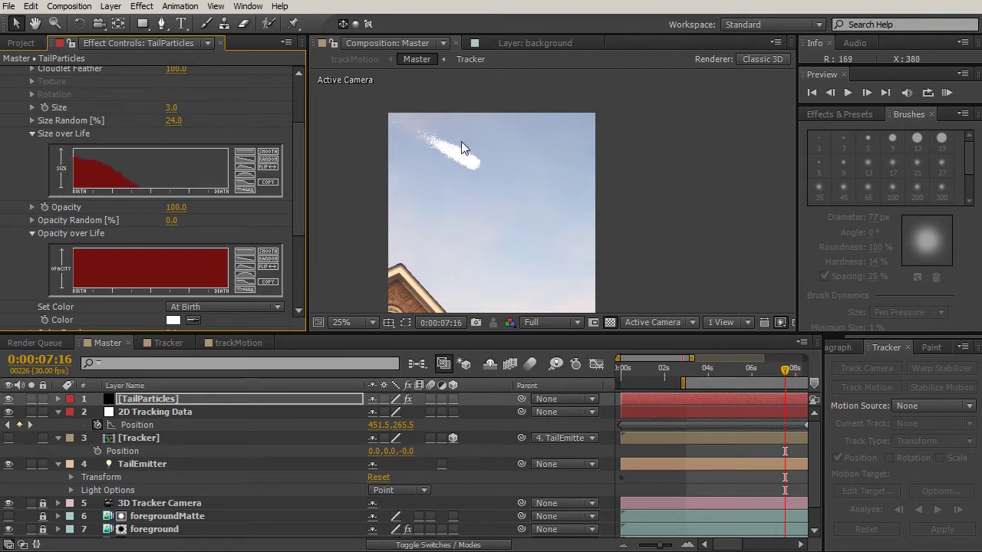
mouse_move(79, 276)
mouse_down()
mouse_move(154, 277)
mouse_move(227, 298)
mouse_up()
drag(77, 263, 185, 290)
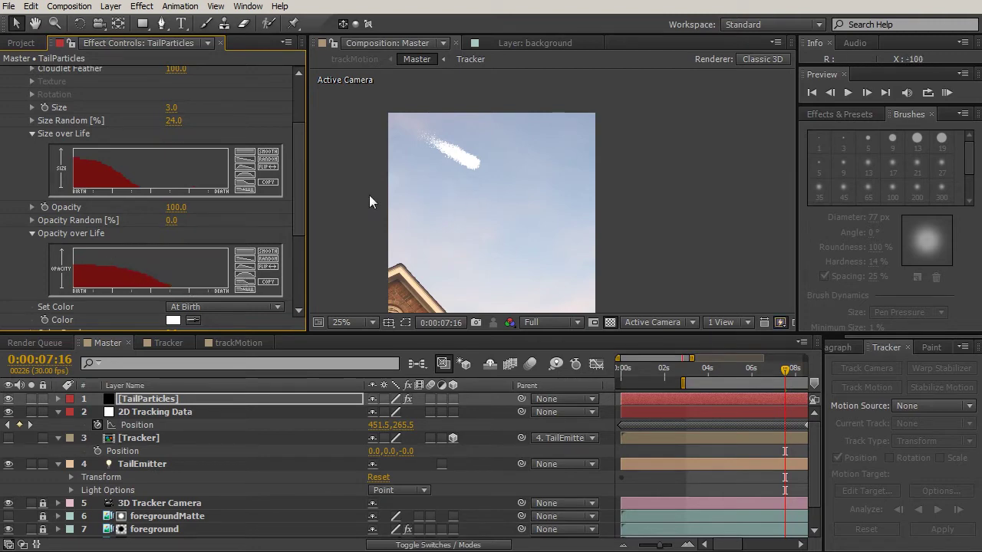
Set Opacity Random 58%, particle colour F0F0F0 and Color Random 6.
drag(172, 220, 185, 220)
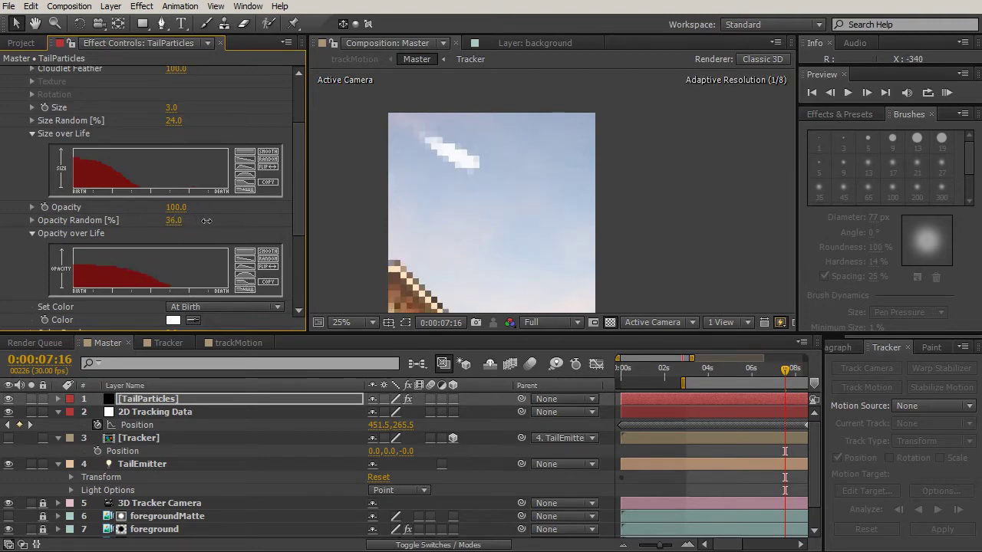
drag(207, 221, 218, 219)
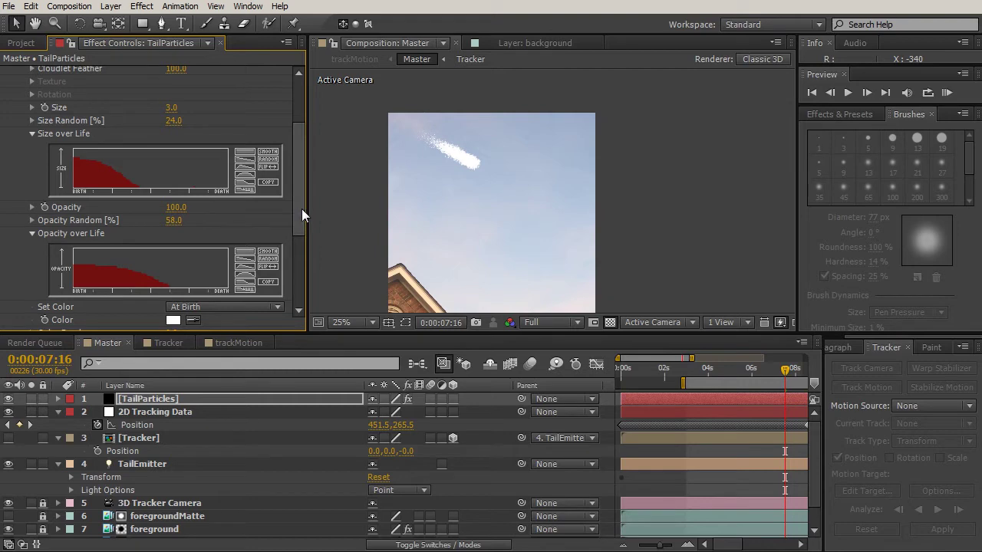
drag(301, 209, 301, 257)
click(172, 207)
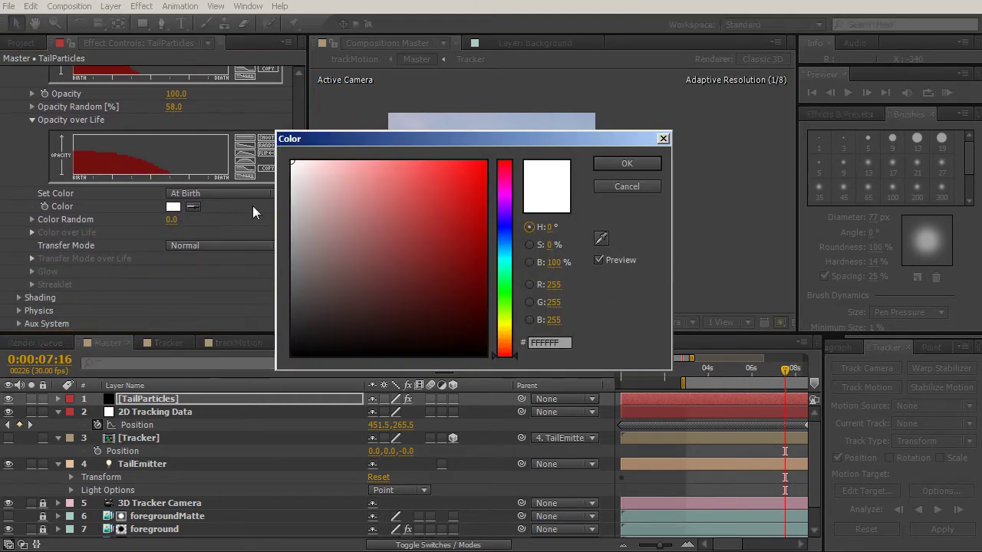
drag(293, 165, 277, 172)
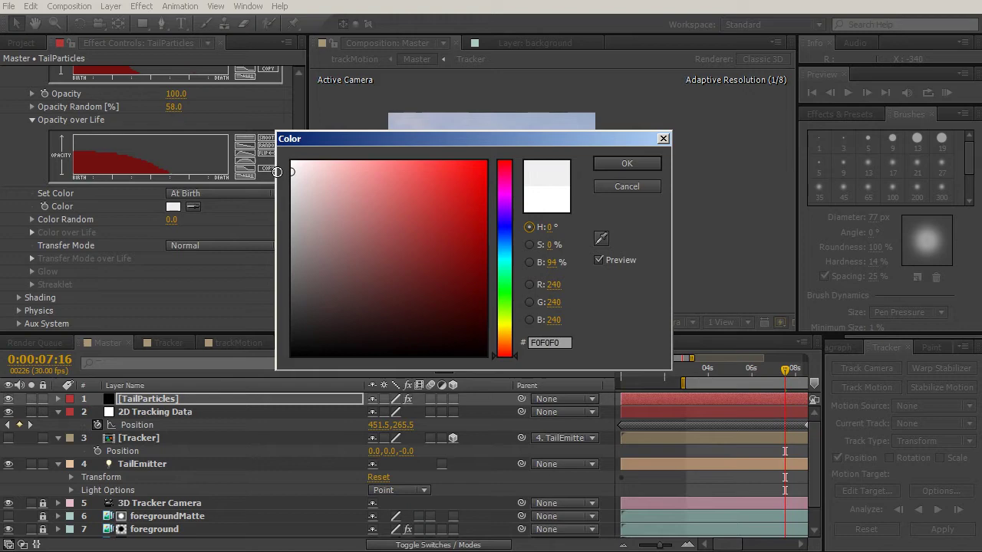
click(619, 162)
click(172, 220)
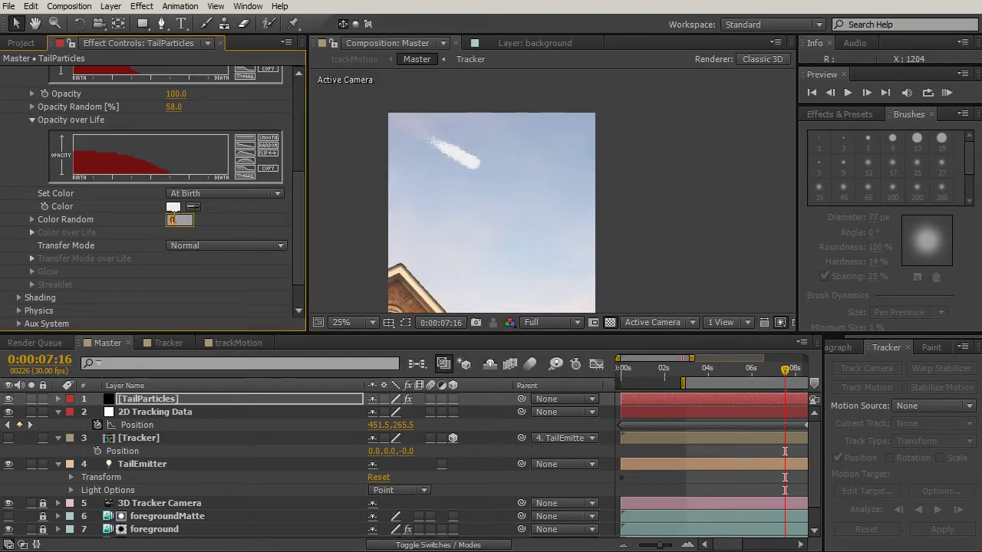
text(6)
key(Return)
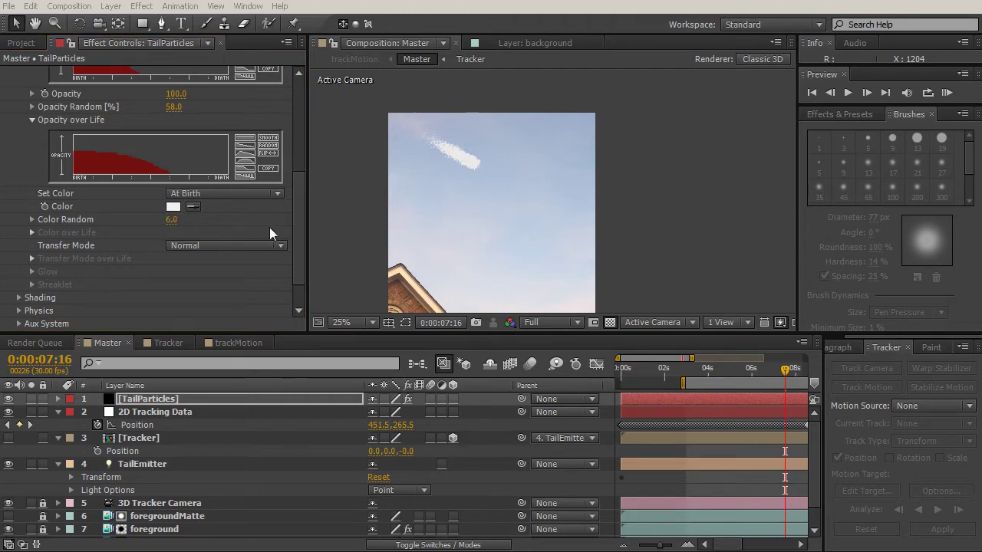
drag(300, 227, 303, 263)
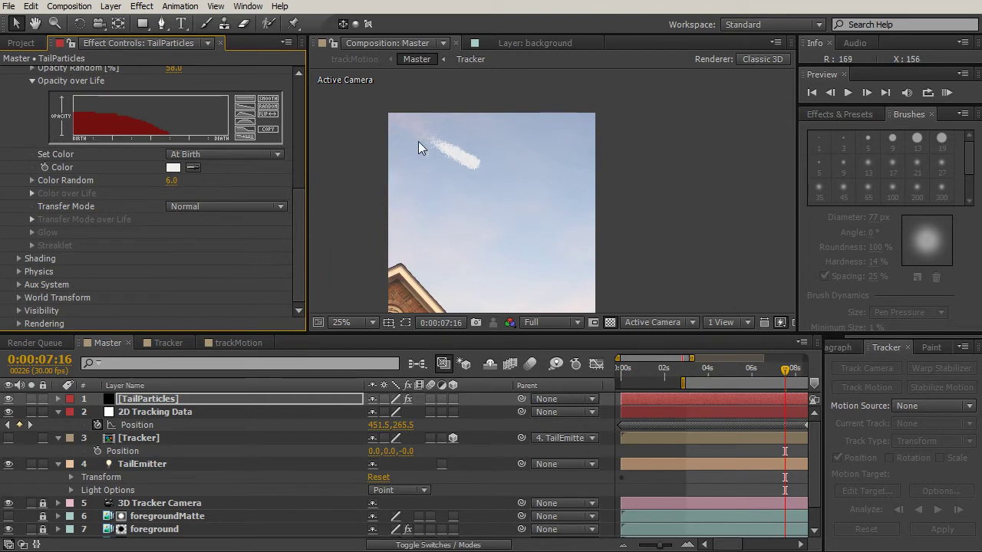
Turn particle Shading on with light falloff None (AE) and Ambient 0.
click(19, 258)
scroll(214, 232, down, 3)
click(182, 181)
click(182, 207)
click(174, 193)
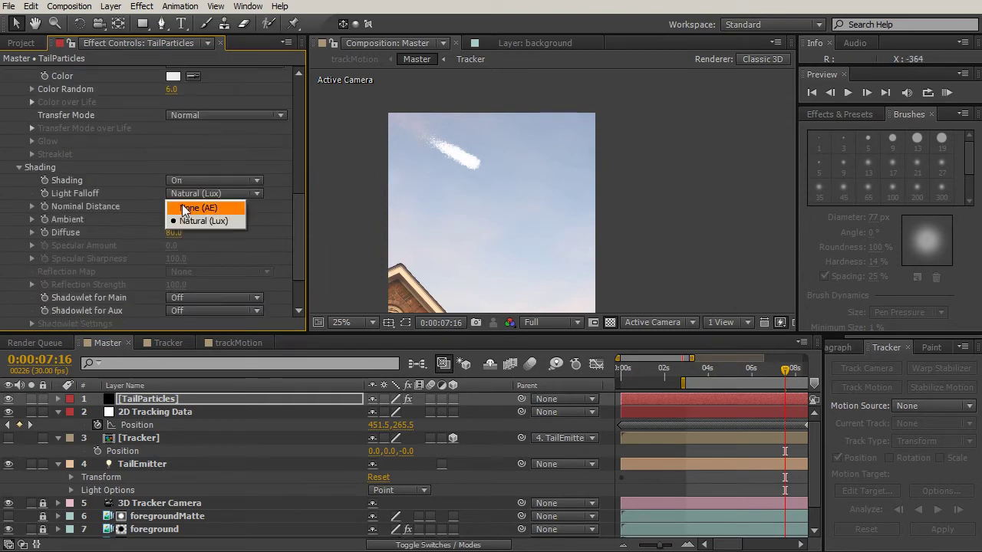
click(223, 206)
scroll(298, 215, down, 1)
drag(164, 192, 211, 195)
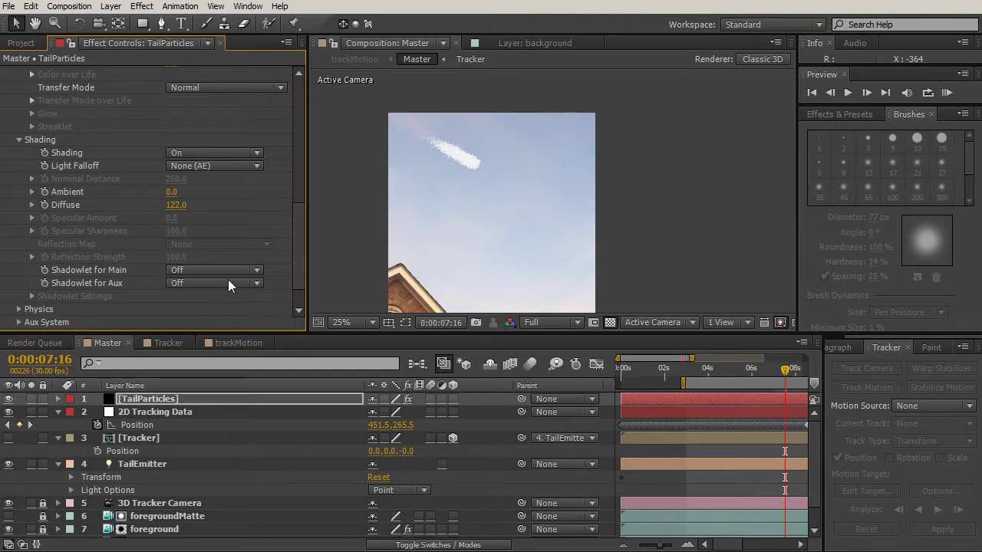
Turn on Shadowlet for Main and eyedrop the sky colour for the shadowlets.
click(197, 270)
click(194, 296)
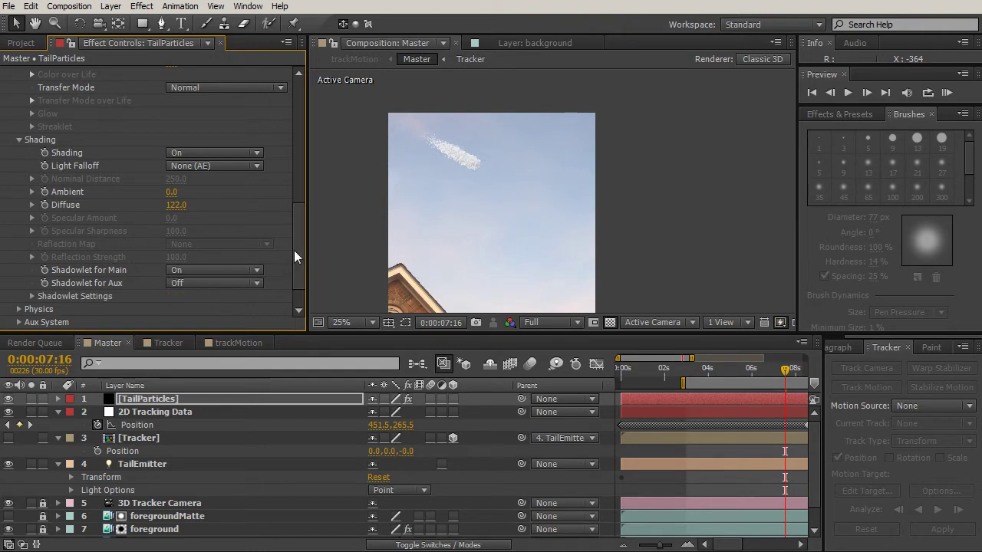
scroll(298, 283, down, 3)
click(32, 259)
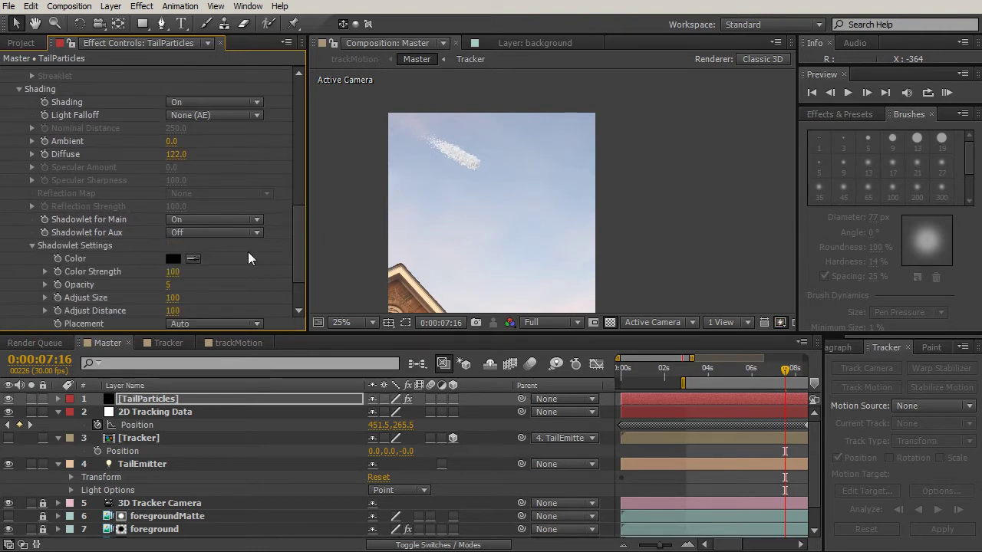
scroll(293, 255, down, 2)
click(193, 214)
click(491, 148)
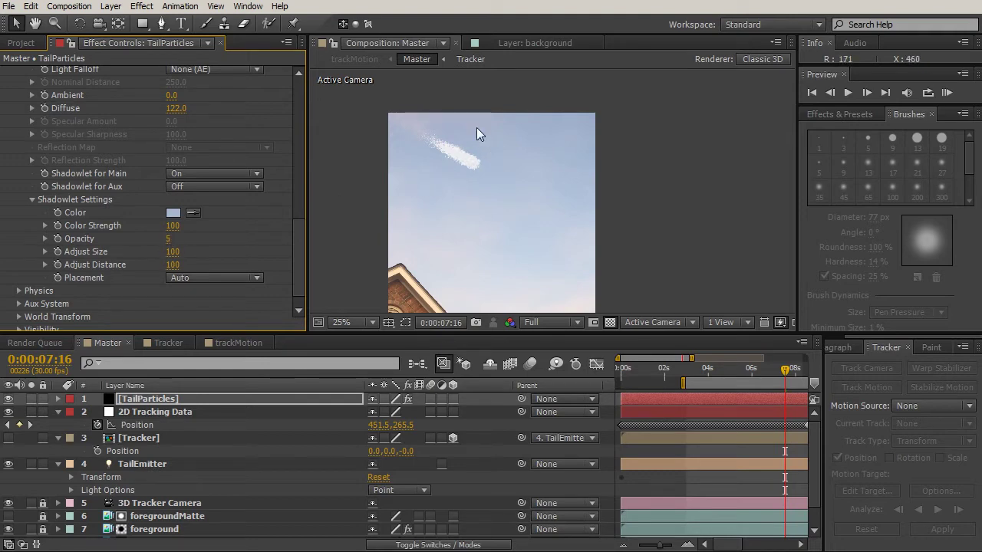
Set shadowlet Color Strength 52, Opacity 17, Size 280, Distance 362, placement Always behind.
drag(172, 227, 256, 240)
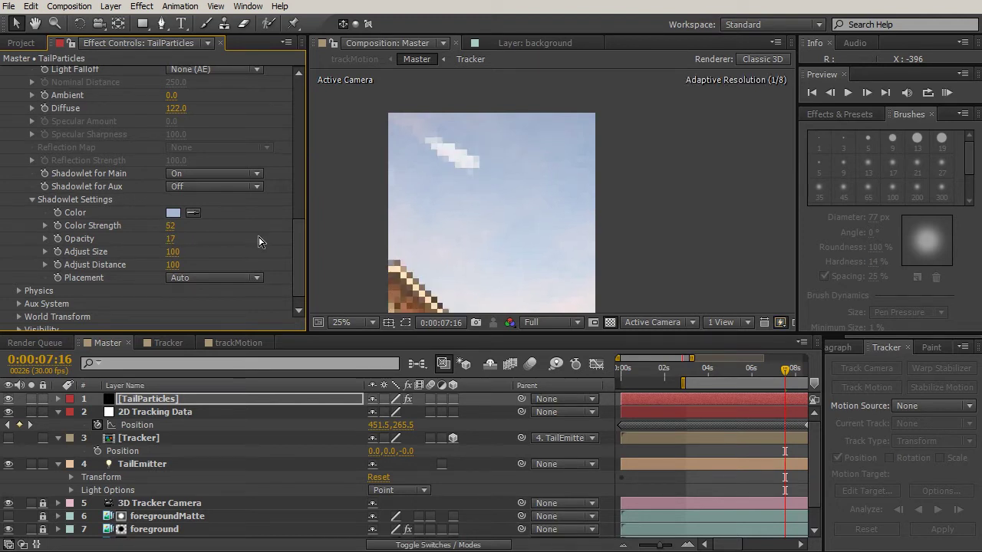
drag(177, 252, 289, 254)
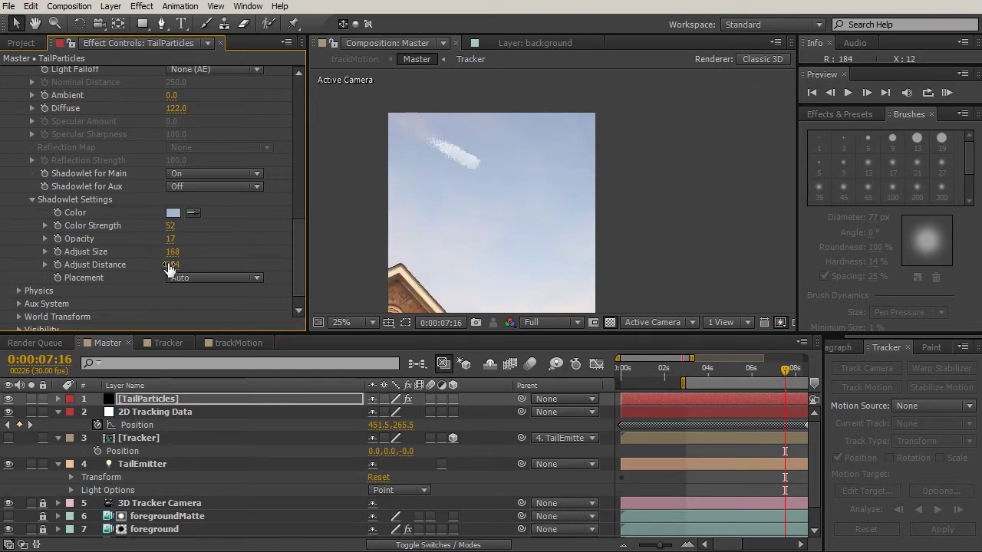
drag(172, 265, 186, 270)
key(period)
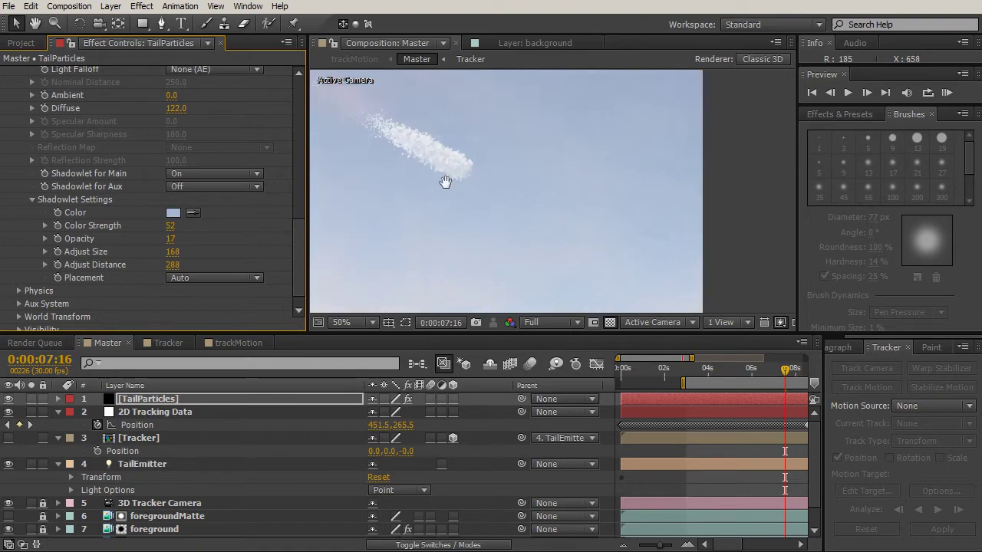
click(533, 245)
drag(175, 267, 232, 264)
drag(176, 251, 251, 248)
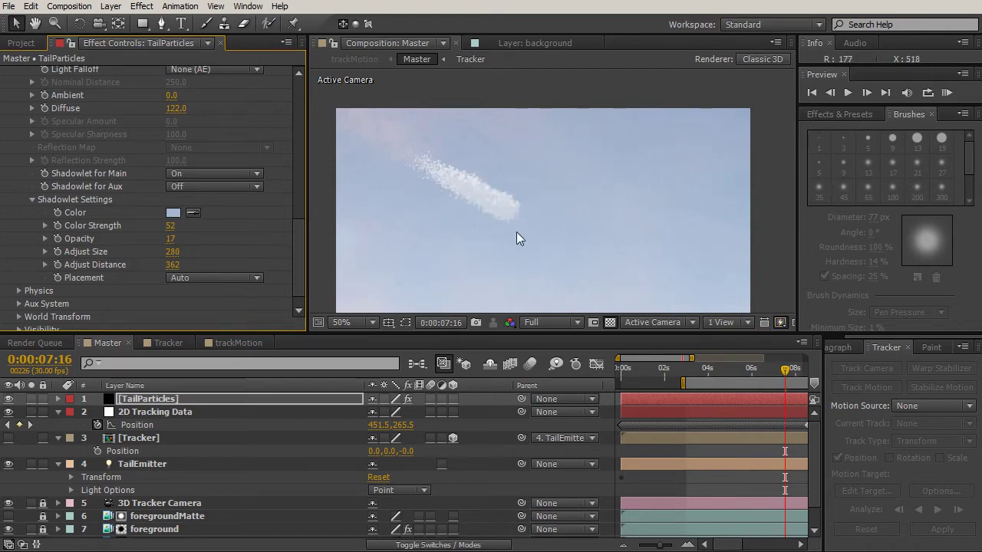
click(249, 278)
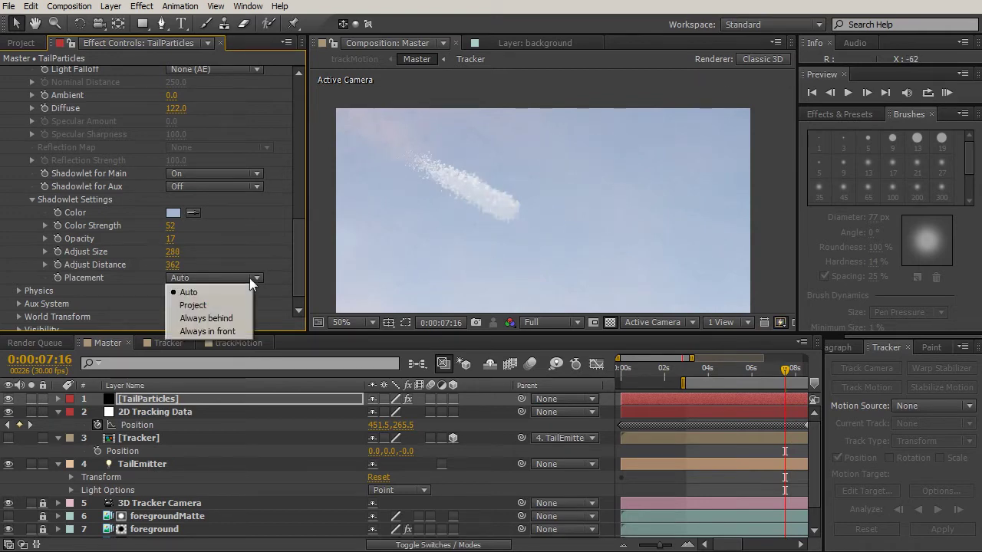
click(222, 319)
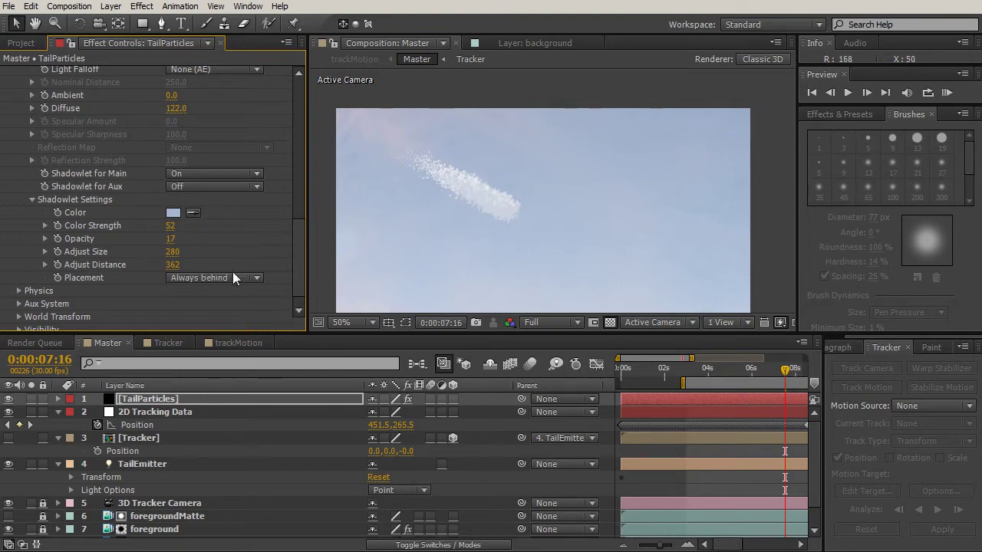
drag(300, 269, 300, 155)
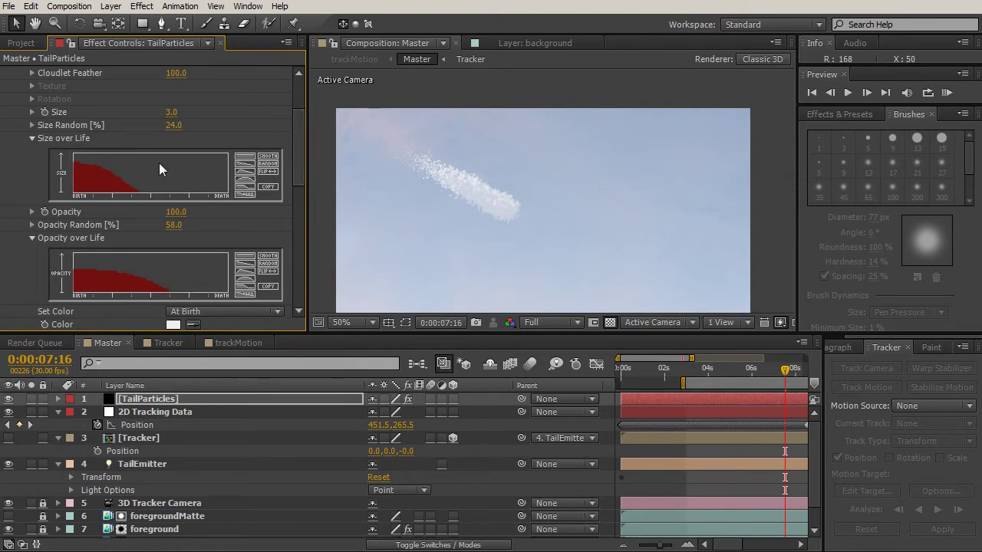
Redraw the Size over Life graph to start at maximum and drop steeply to zero.
mouse_move(79, 166)
mouse_down()
mouse_move(137, 191)
mouse_move(79, 166)
mouse_up()
mouse_move(140, 198)
mouse_down()
mouse_move(111, 170)
mouse_move(66, 156)
mouse_move(109, 165)
mouse_move(130, 193)
mouse_up()
mouse_move(74, 167)
mouse_down()
mouse_move(132, 197)
mouse_move(65, 165)
mouse_move(129, 198)
mouse_up()
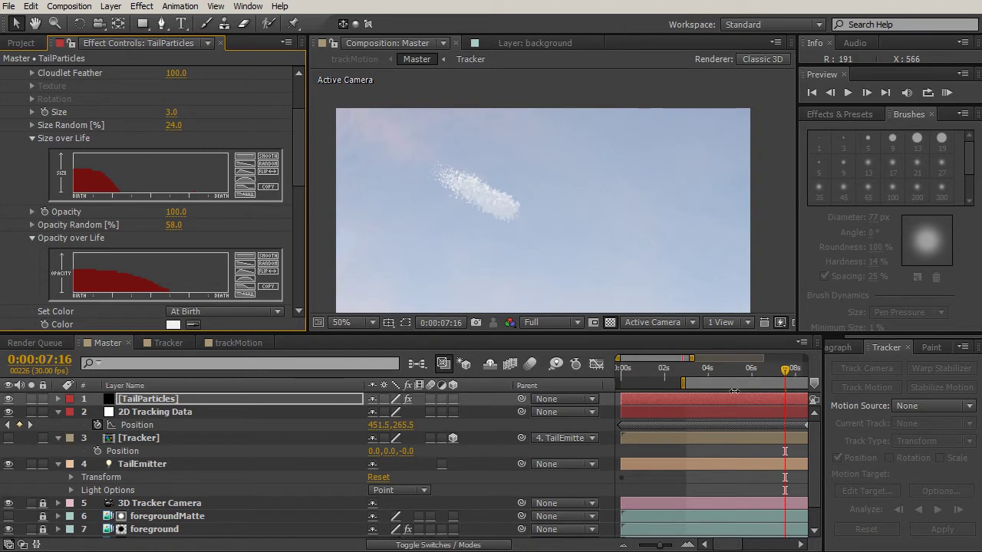
Return to 0:00:06:18, zoom the viewer to 25% and select the background layer.
drag(731, 371, 769, 384)
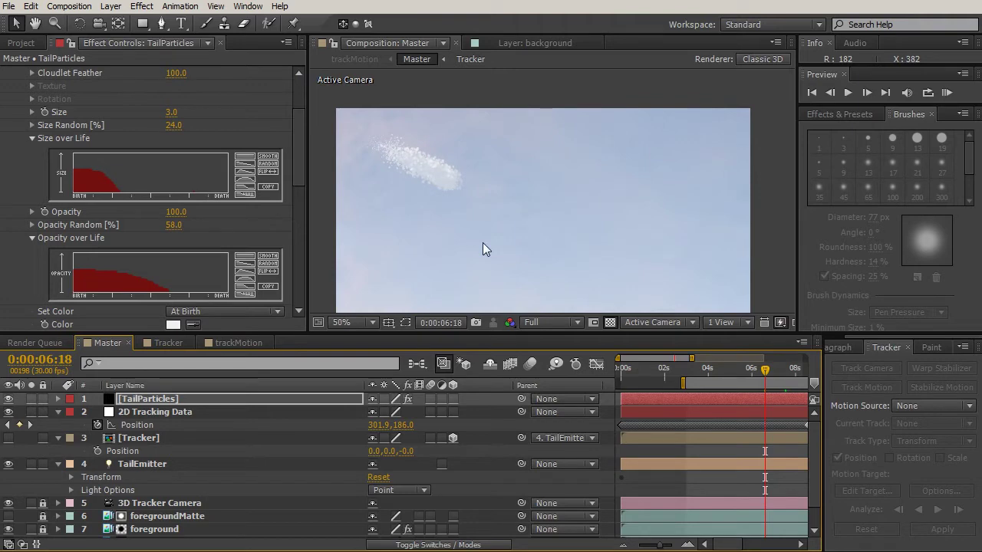
key(comma)
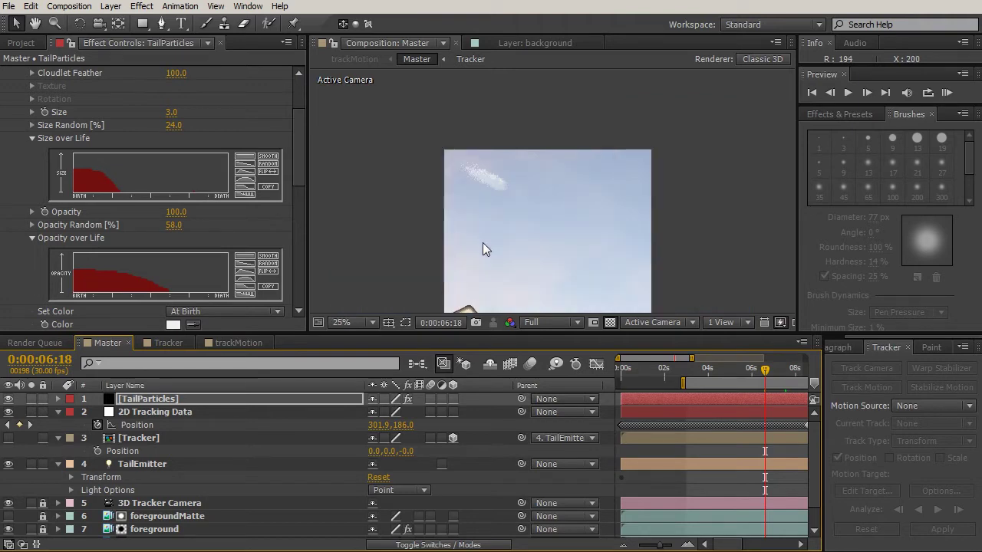
click(490, 192)
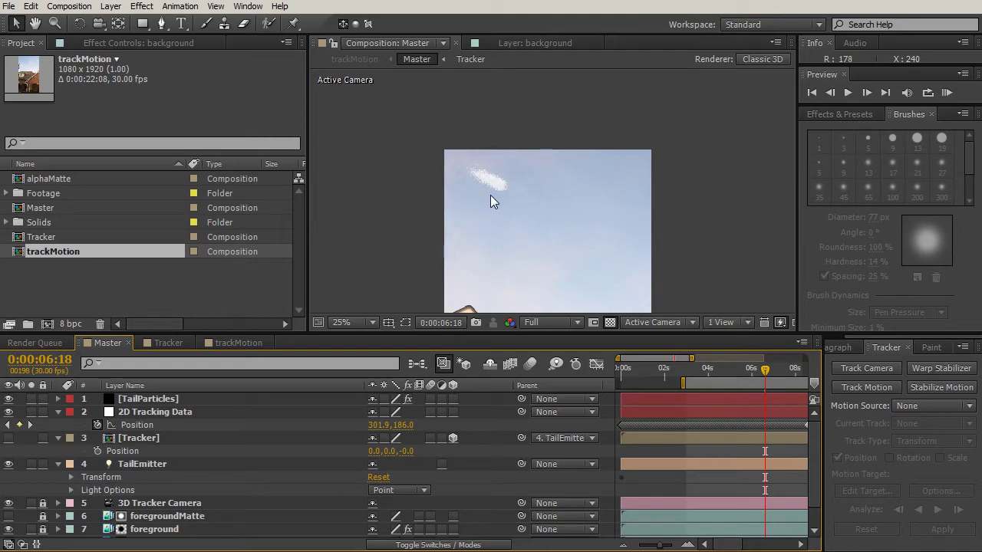
Create a new light named StreamEmitter and move it below Tracker, directly above TailEmitter.
click(111, 6)
mouse_move(237, 22)
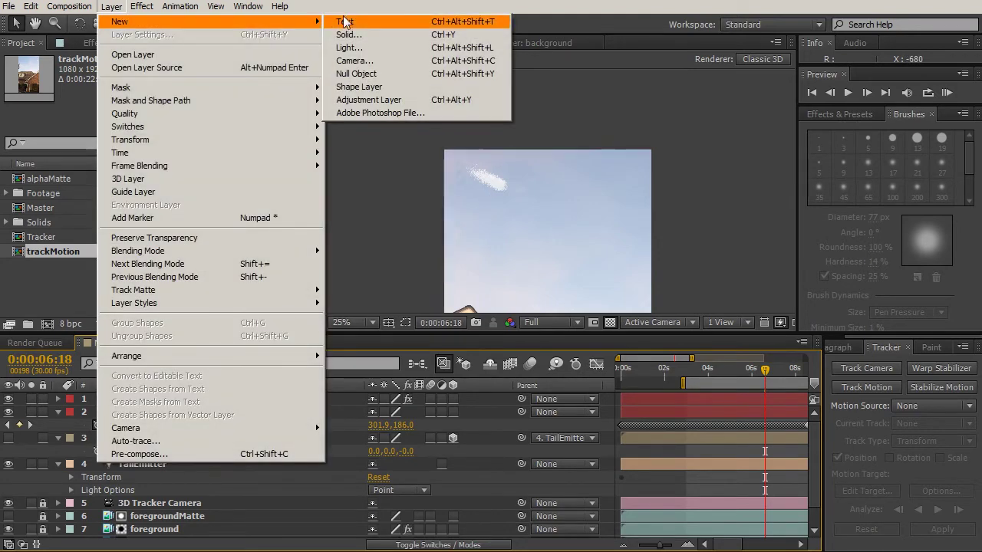
click(373, 49)
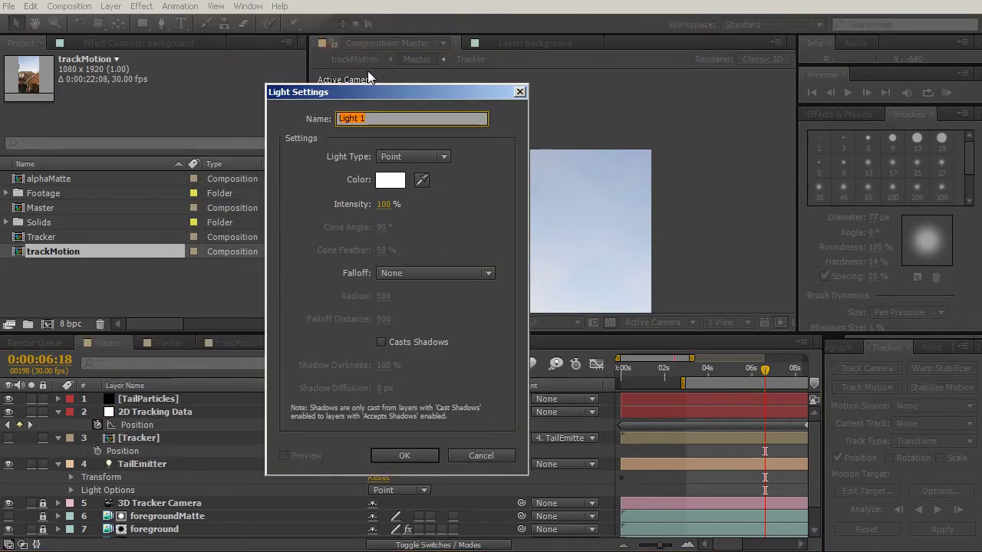
text(StreamEmitter)
click(405, 455)
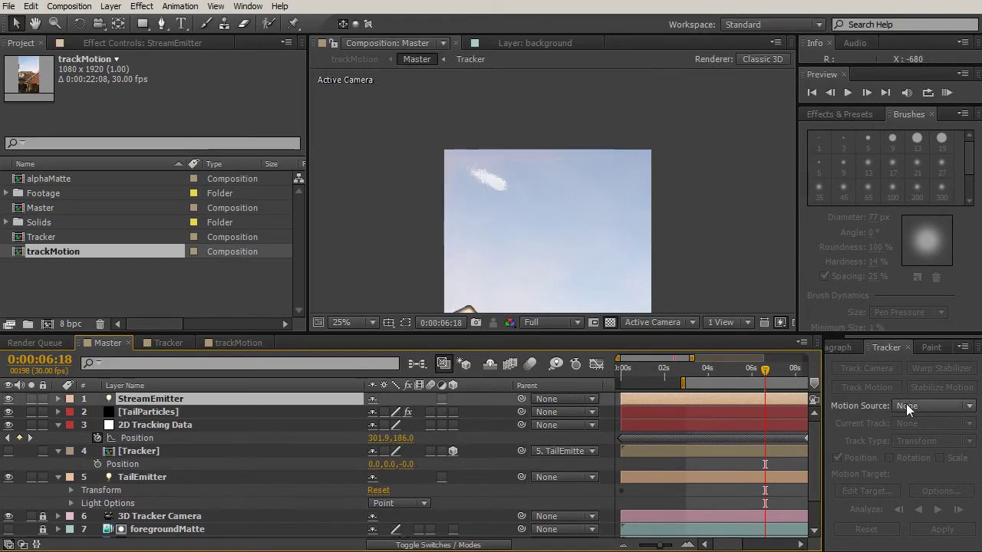
drag(823, 388, 940, 380)
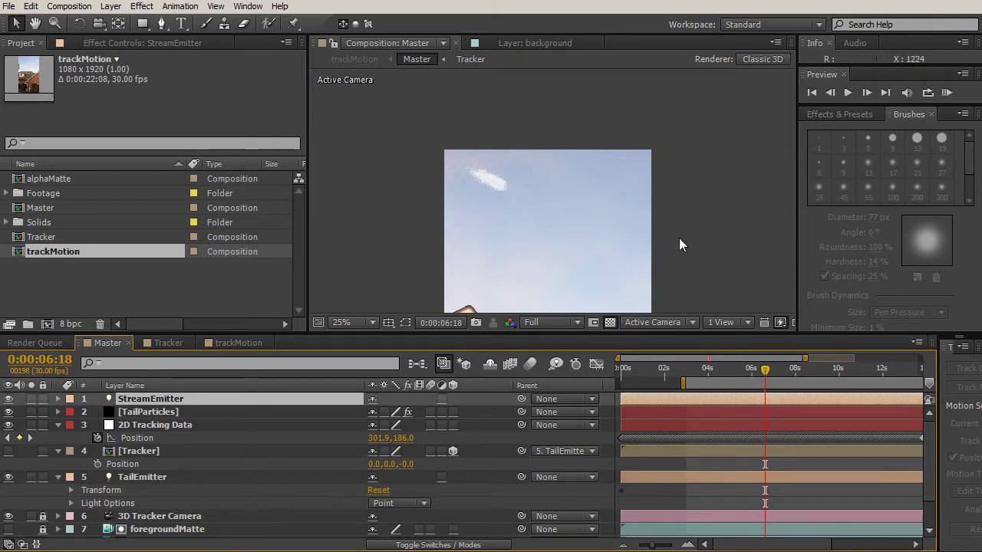
drag(150, 398, 151, 477)
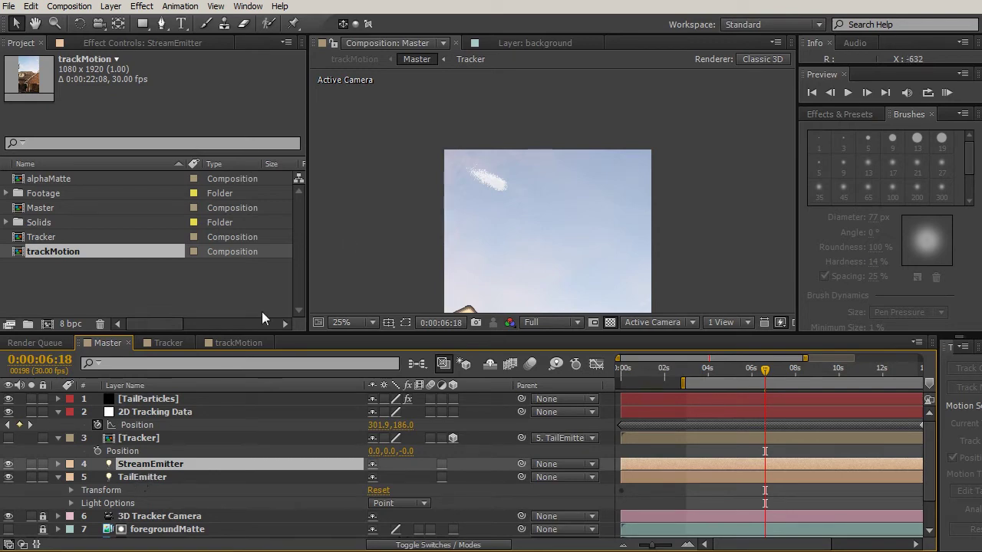
Show only the Position properties of the TailEmitter and StreamEmitter lights.
click(364, 227)
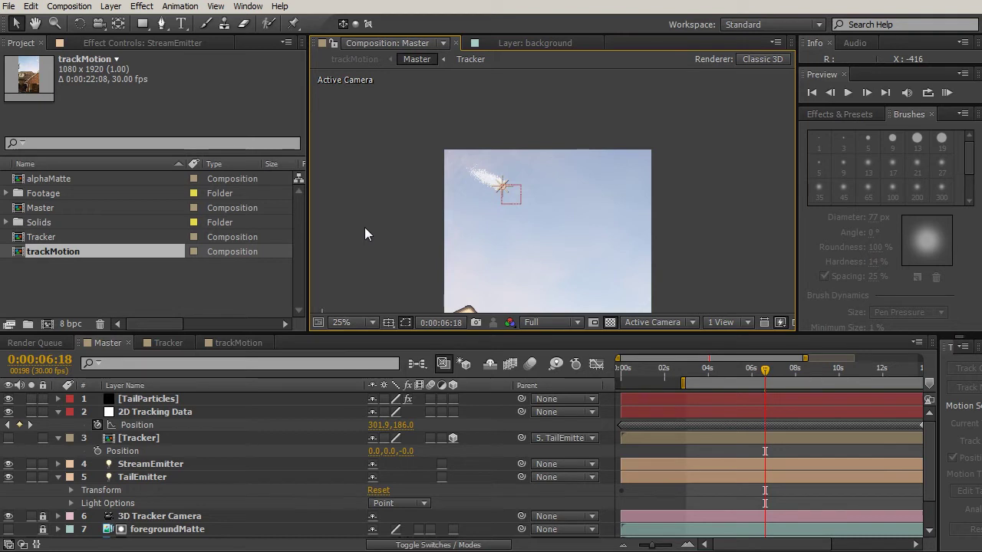
click(142, 476)
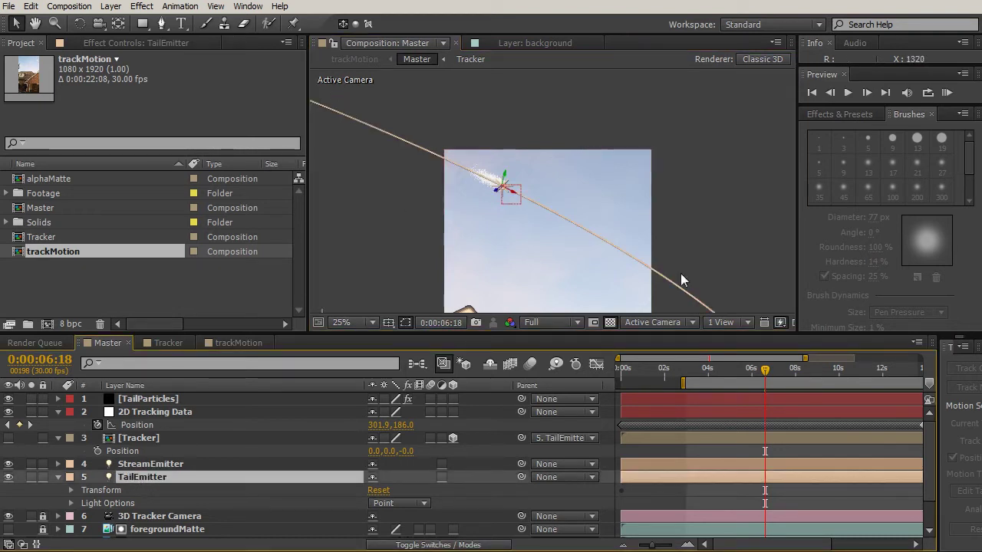
click(188, 465)
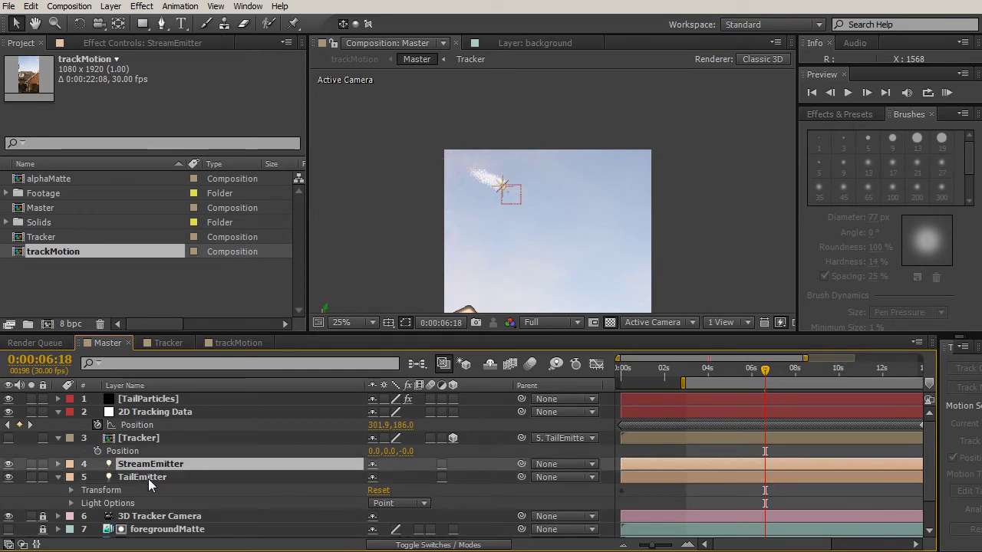
click(148, 479)
key(p)
click(150, 466)
key(p)
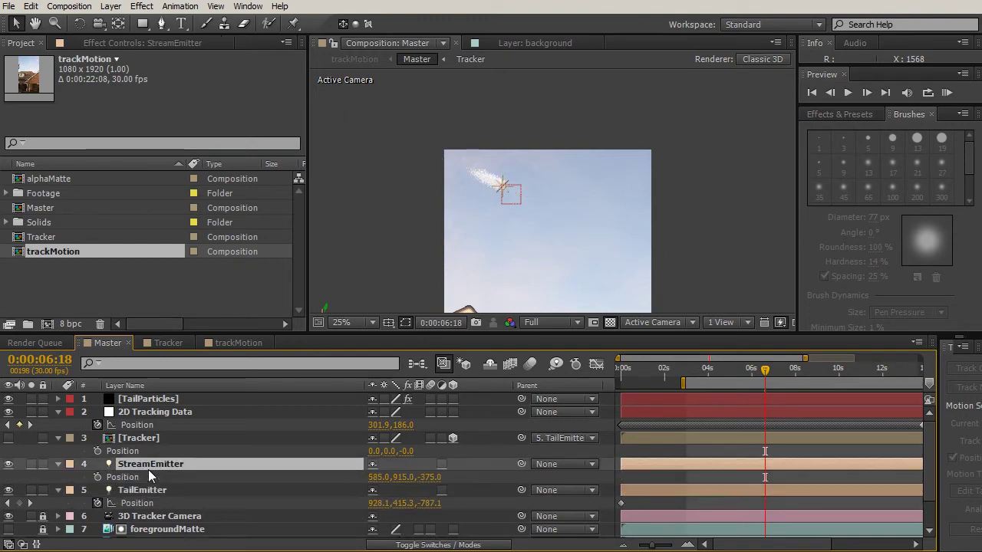
Copy TailEmitter's X, Y and Z Position values into StreamEmitter, with Z at -787.1.
click(383, 503)
key(ctrl+c)
click(381, 478)
key(ctrl+v)
click(404, 504)
key(ctrl+c)
click(398, 477)
key(ctrl+v)
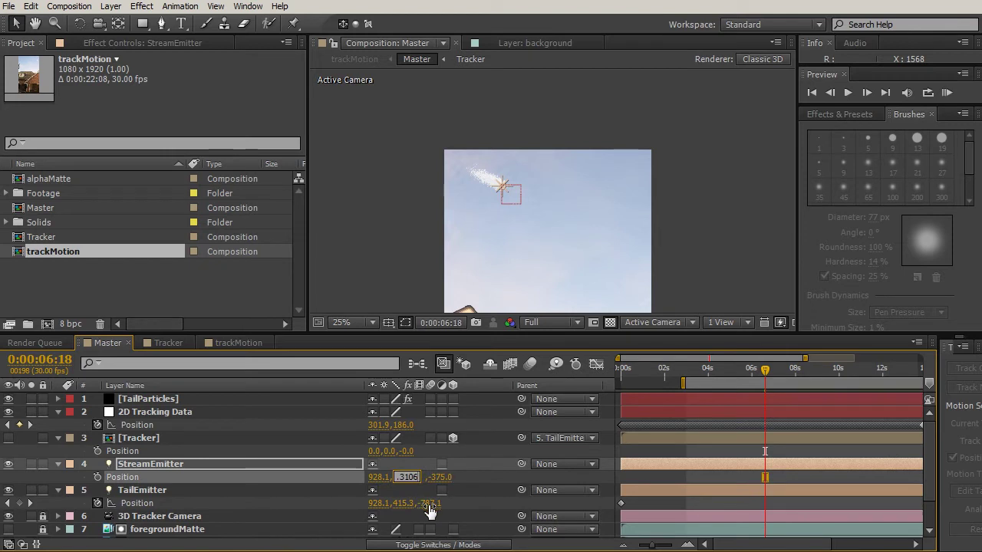
click(433, 502)
key(ctrl+c)
click(426, 478)
key(ctrl+v)
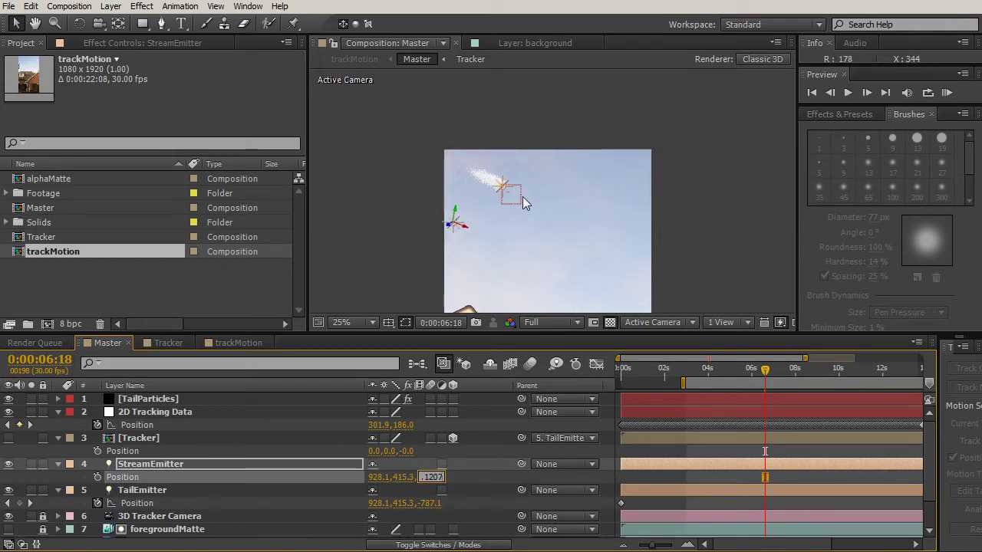
key(Return)
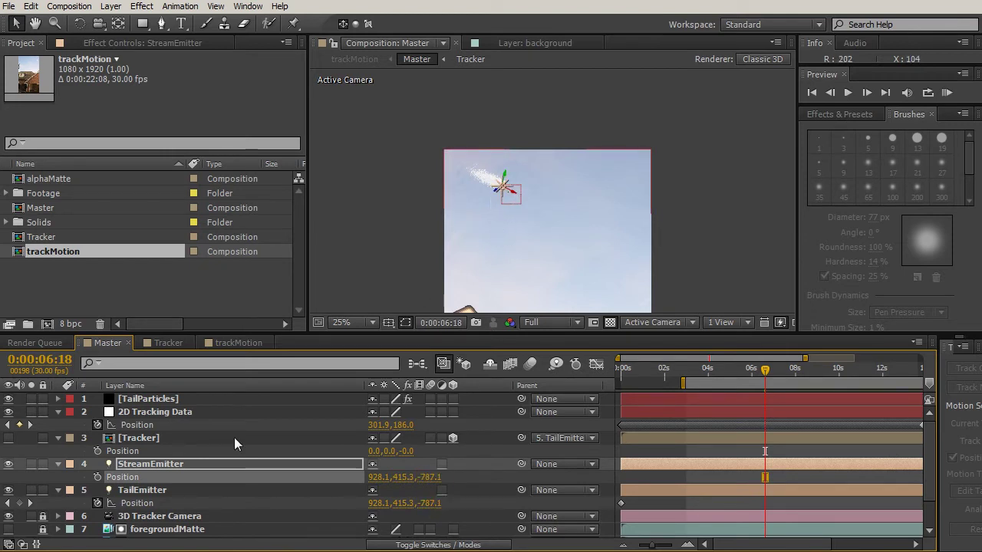
Parent StreamEmitter to TailEmitter and check at a later frame that it follows.
click(140, 465)
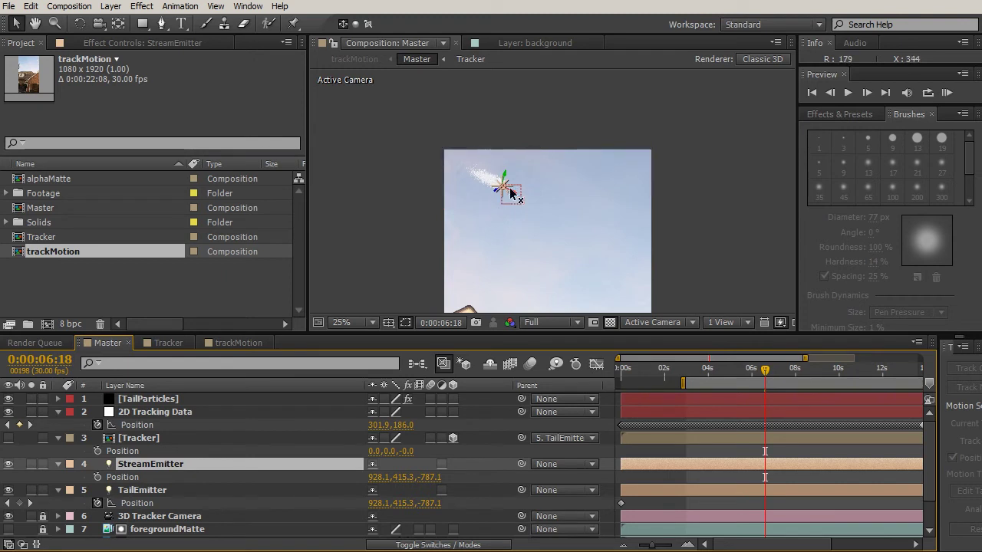
drag(521, 464, 146, 490)
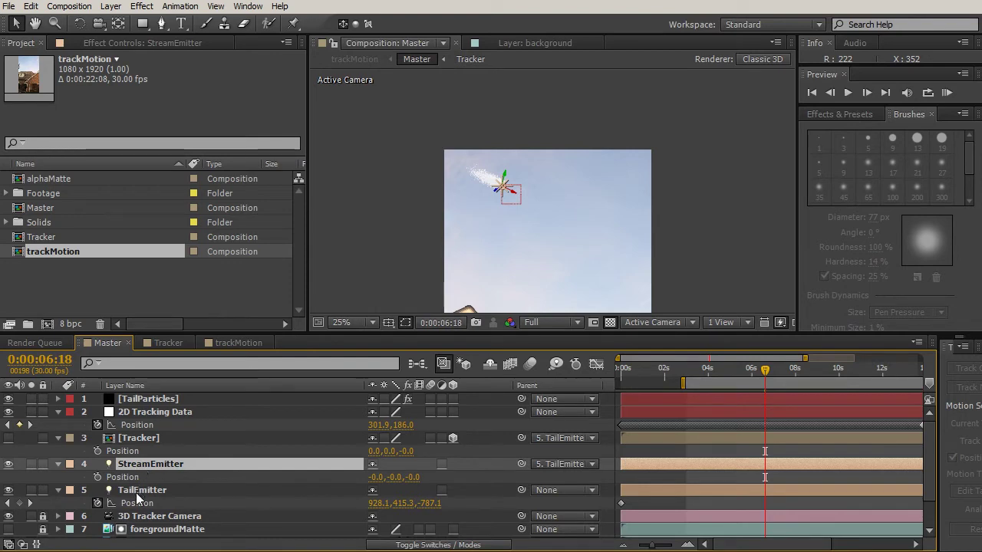
drag(722, 368, 792, 370)
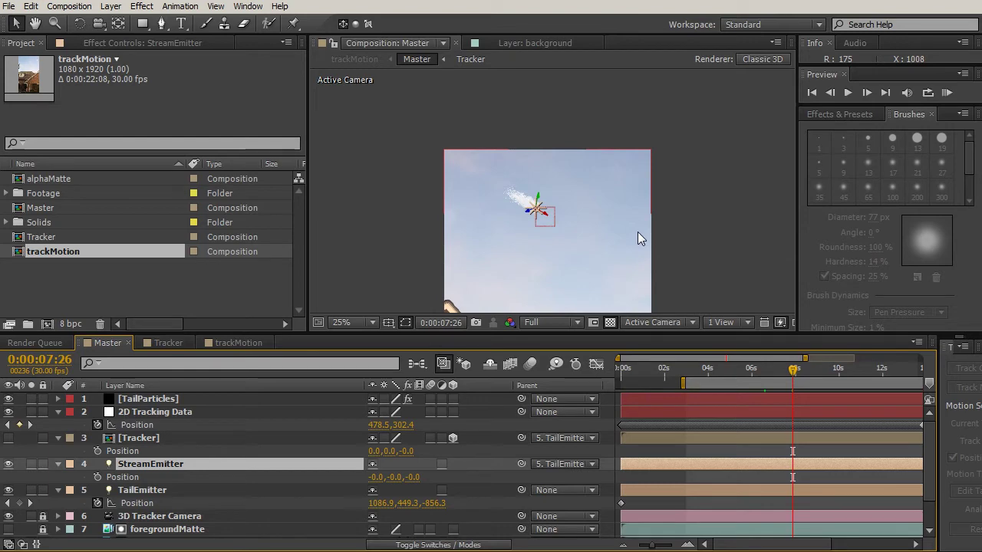
click(161, 399)
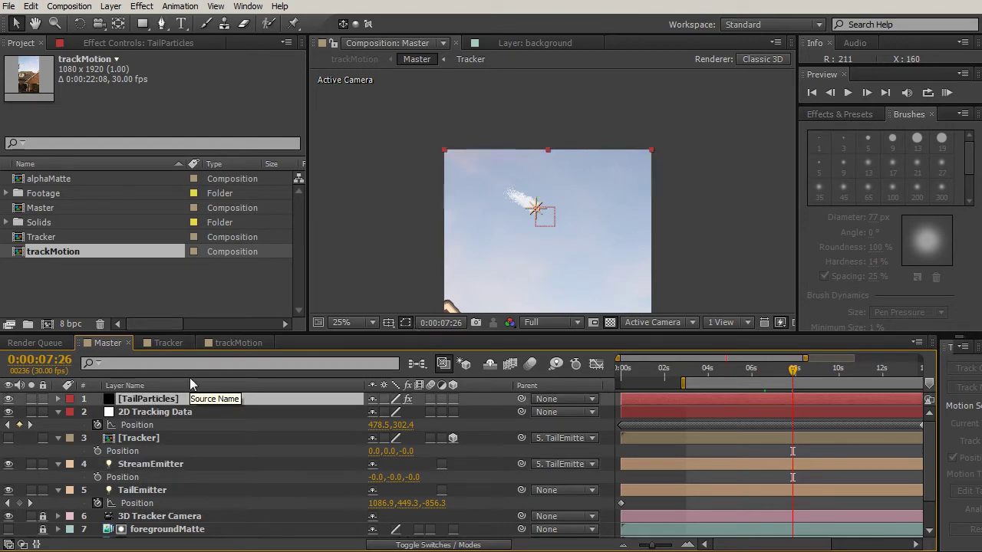
Duplicate the TailParticles layer and rename the copy StreamParticles.
key(ctrl+d)
key(Return)
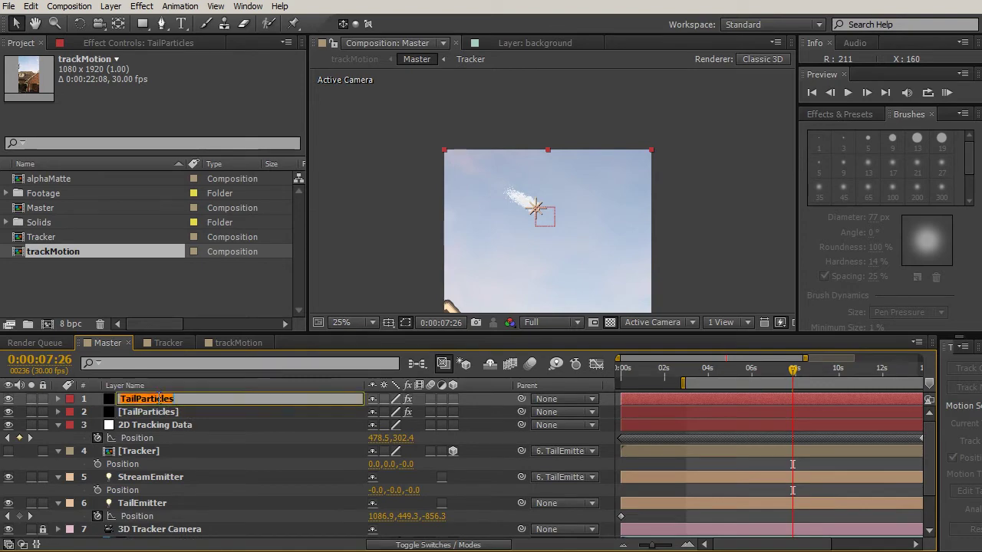
text(Stre)
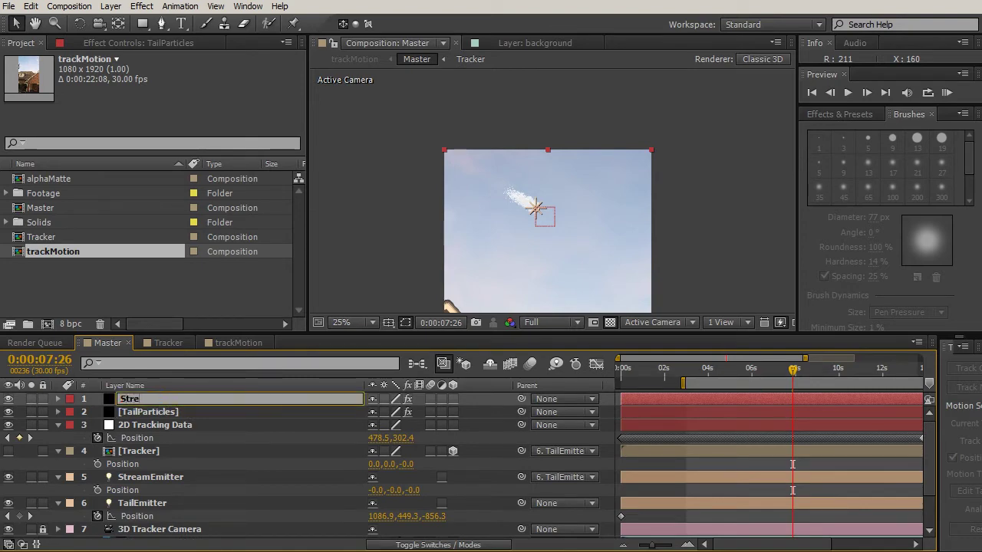
text(amParticles)
key(Return)
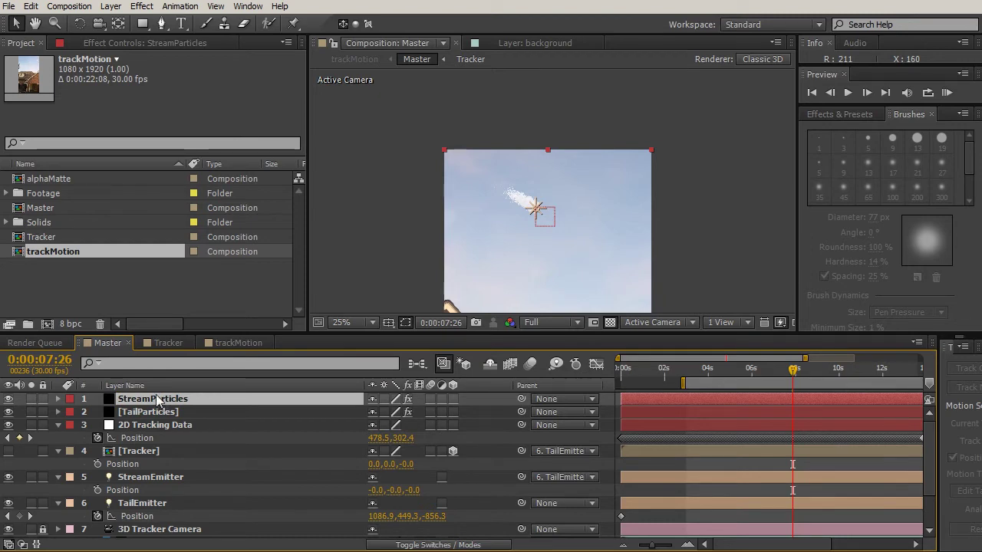
Change the Particular emitter's light name from TailEmitter to StreamEmitter.
click(150, 48)
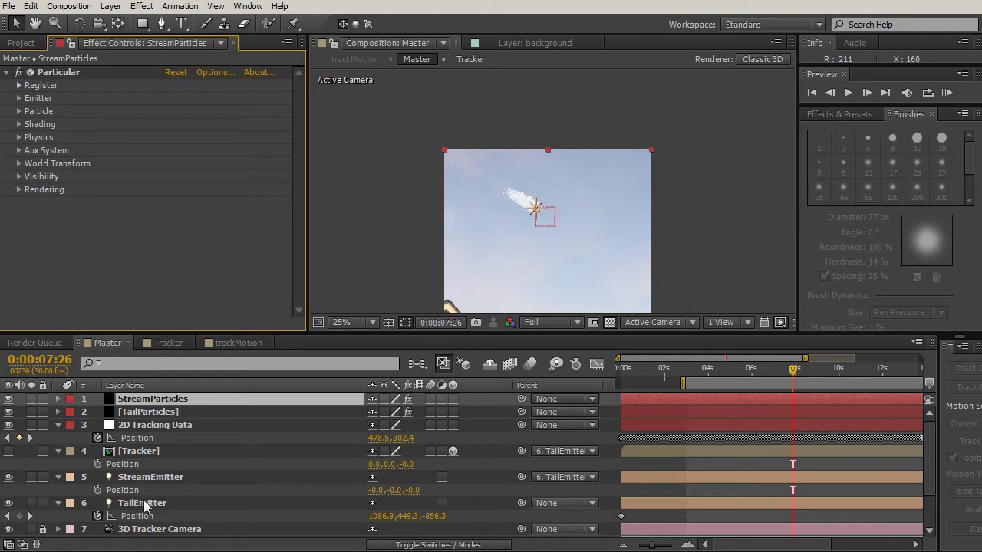
click(214, 73)
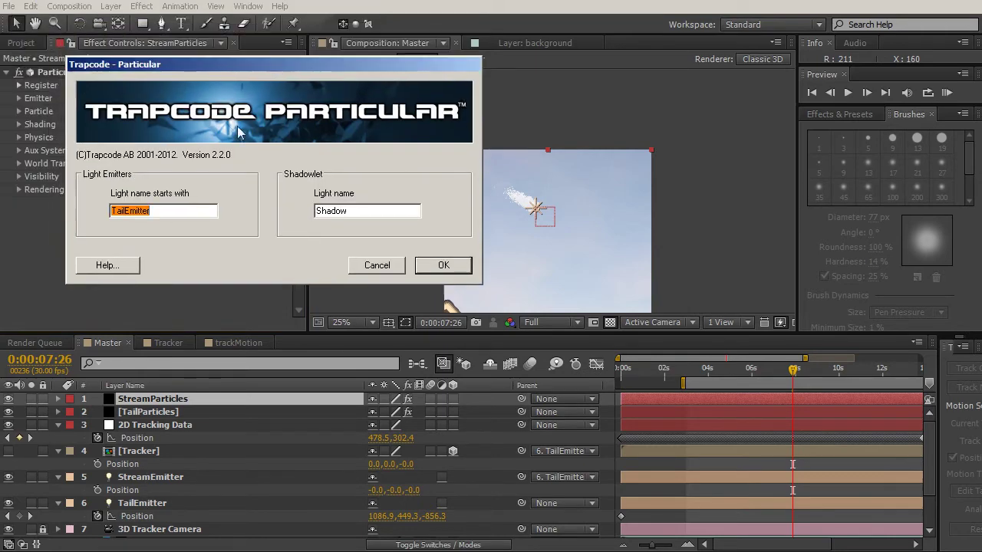
click(129, 214)
drag(126, 214, 64, 210)
text(Stream)
key(Return)
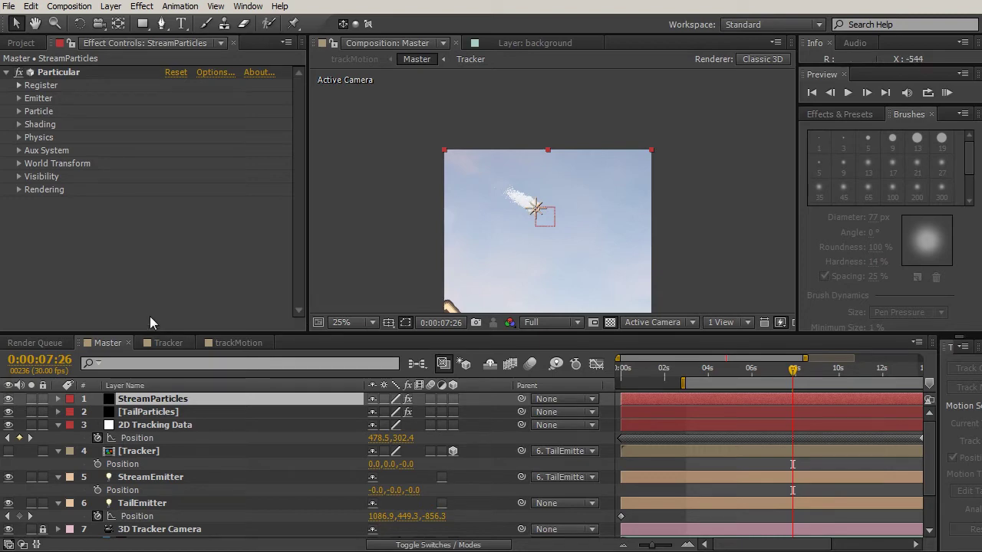
Set the emitter to 6500 particles/sec with a velocity of 7.
click(18, 99)
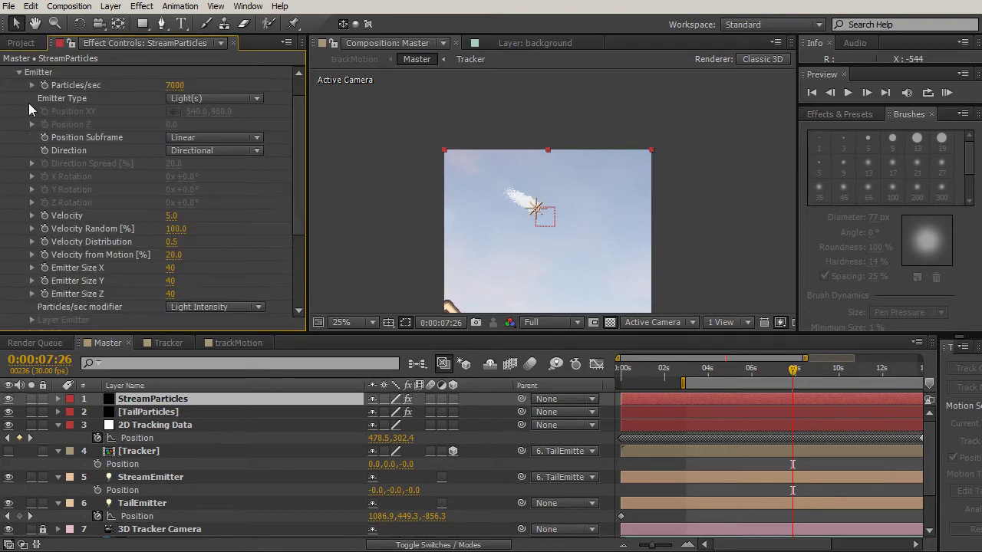
drag(174, 85, 139, 87)
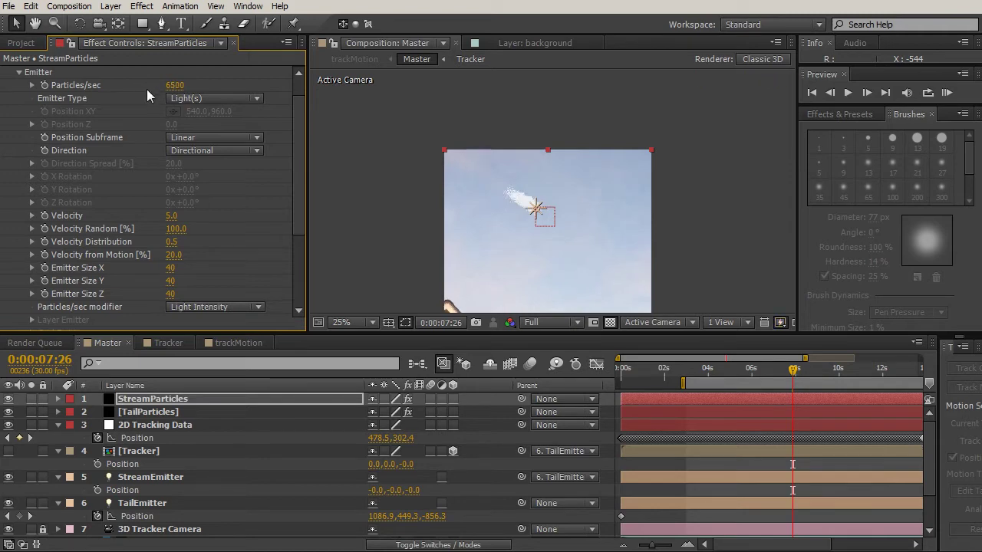
drag(171, 216, 174, 217)
click(174, 216)
text(5)
key(BackSpace)
text(7)
key(Return)
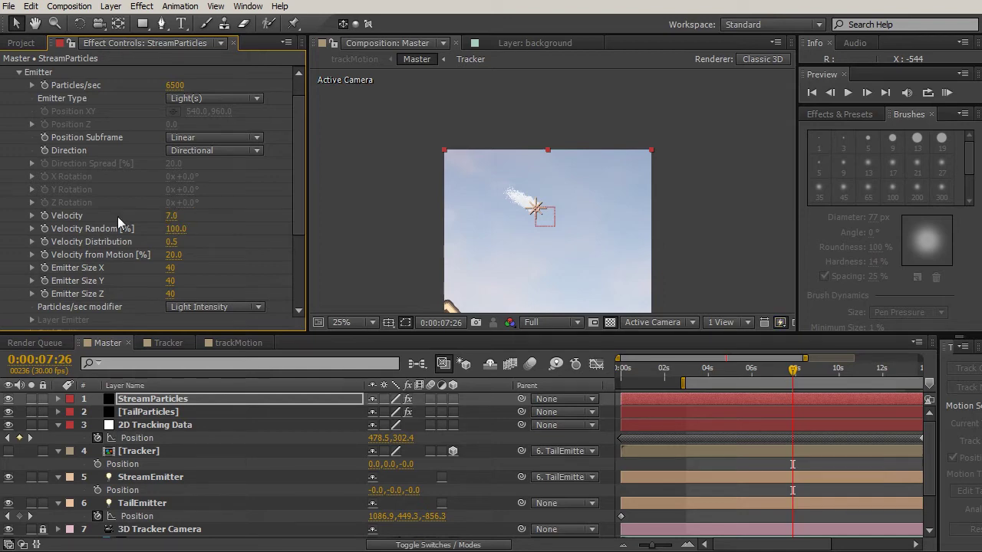
Set Emitter Size X, Y and Z each to 20.
click(170, 268)
text(20)
key(Tab)
text(20)
key(Tab)
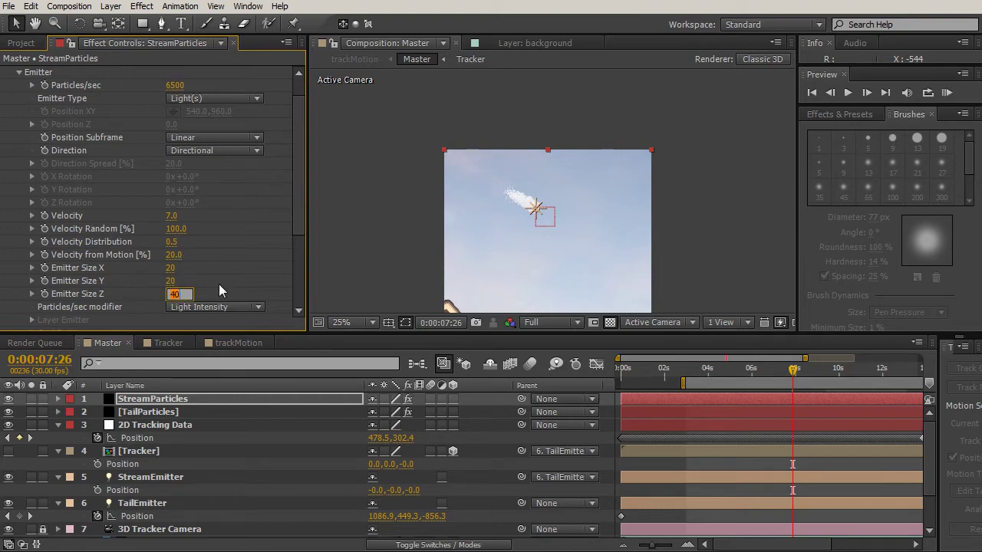
text(20)
key(Return)
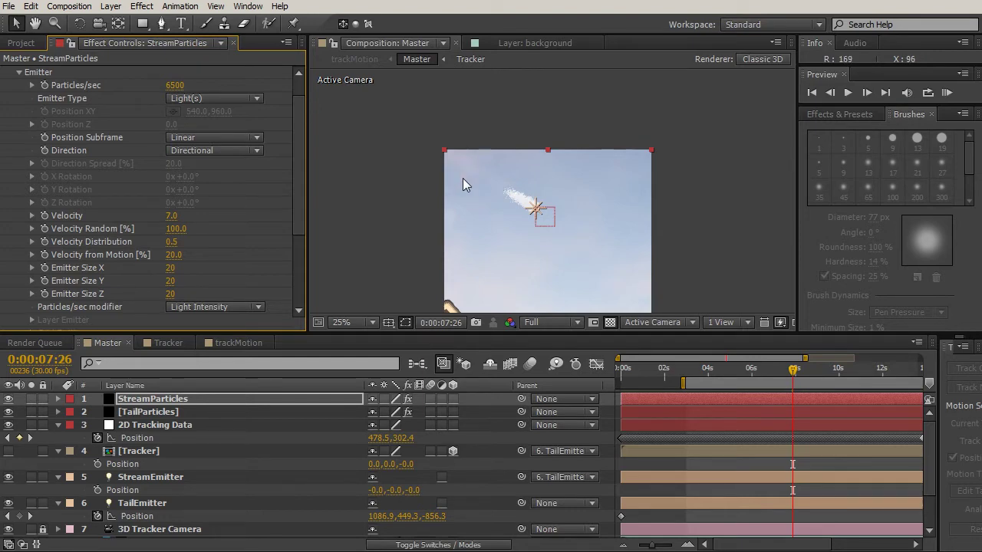
drag(296, 208, 296, 186)
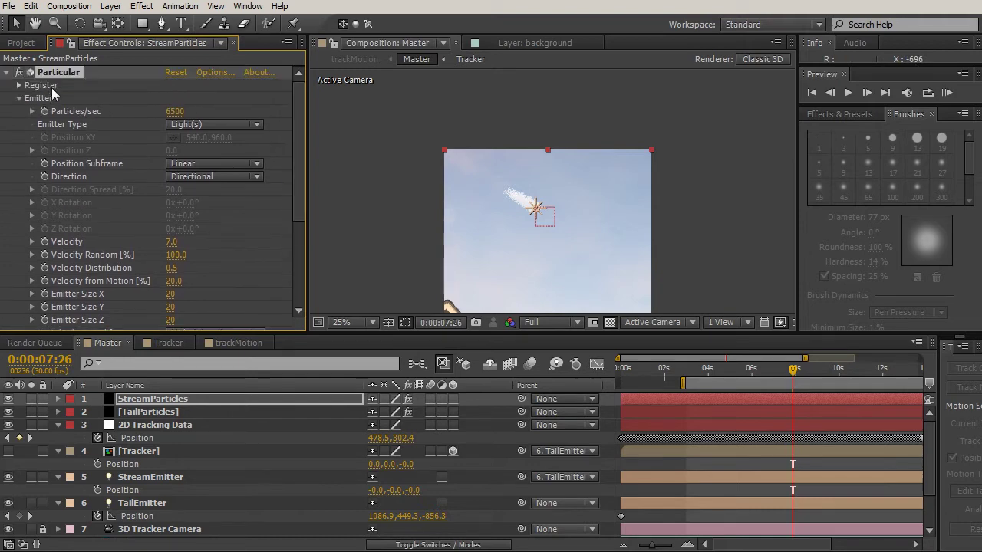
Set the particle Life to 15 seconds and check the trail later in time.
click(19, 98)
click(20, 111)
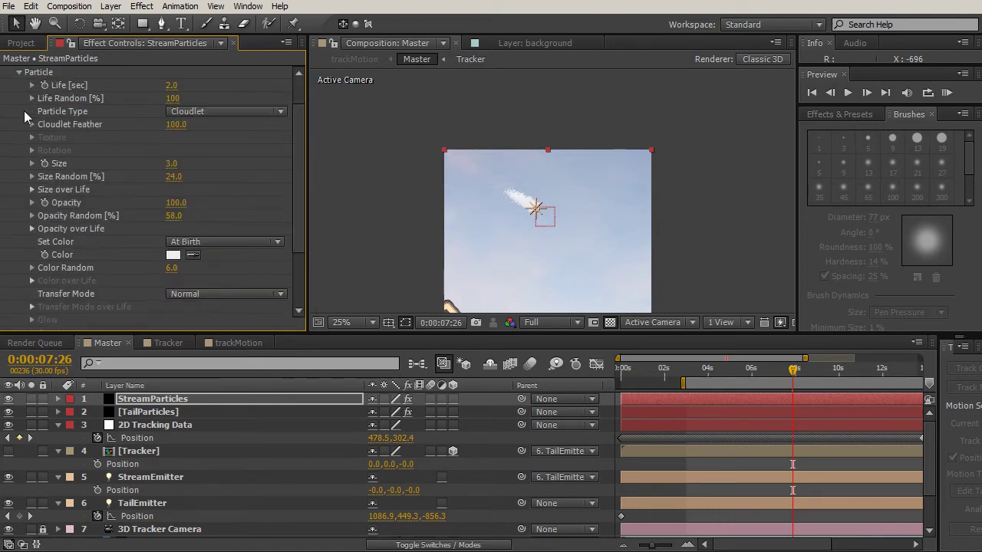
click(173, 89)
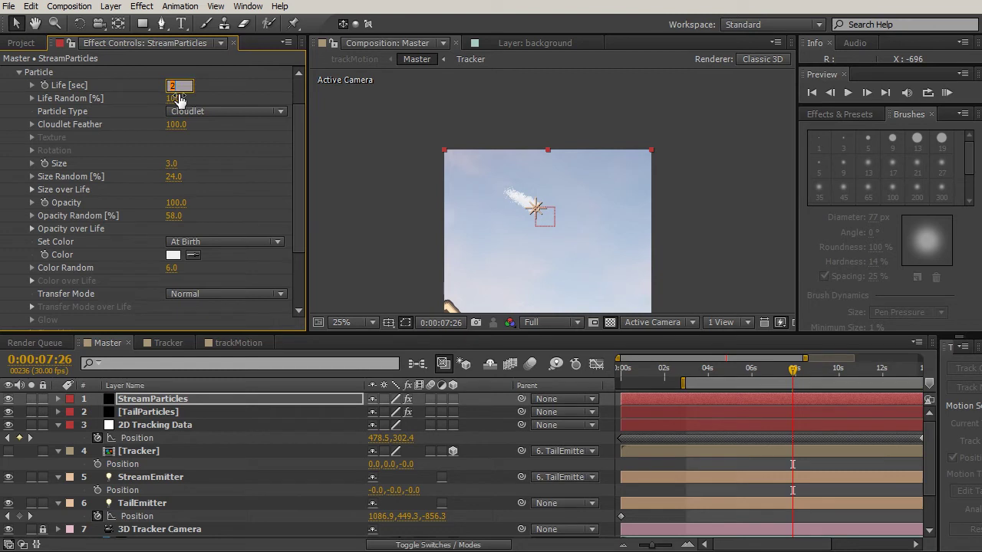
text(15)
key(Return)
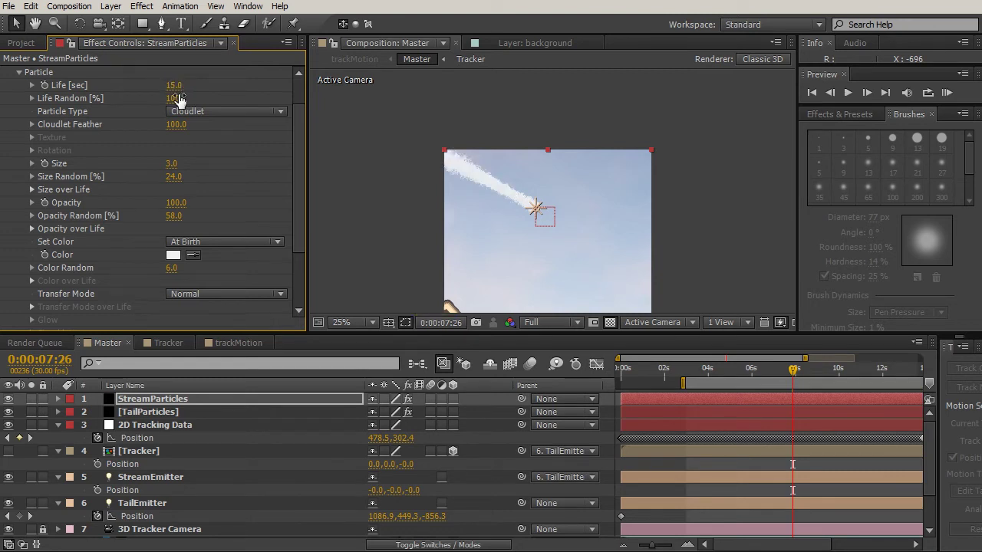
drag(704, 374, 813, 379)
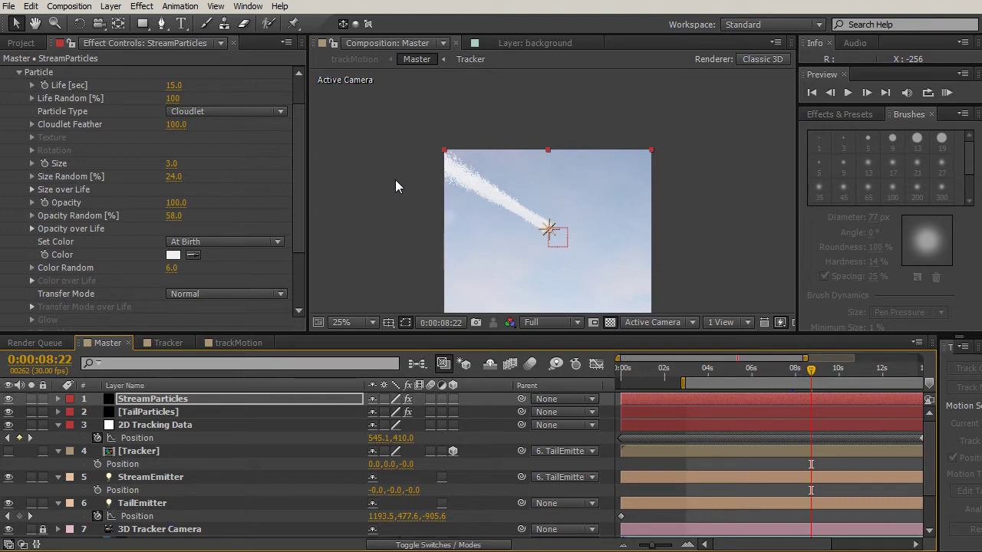
Set particle Size 2, Size Random 100 and Opacity 82, revealing the over-life curves.
click(172, 163)
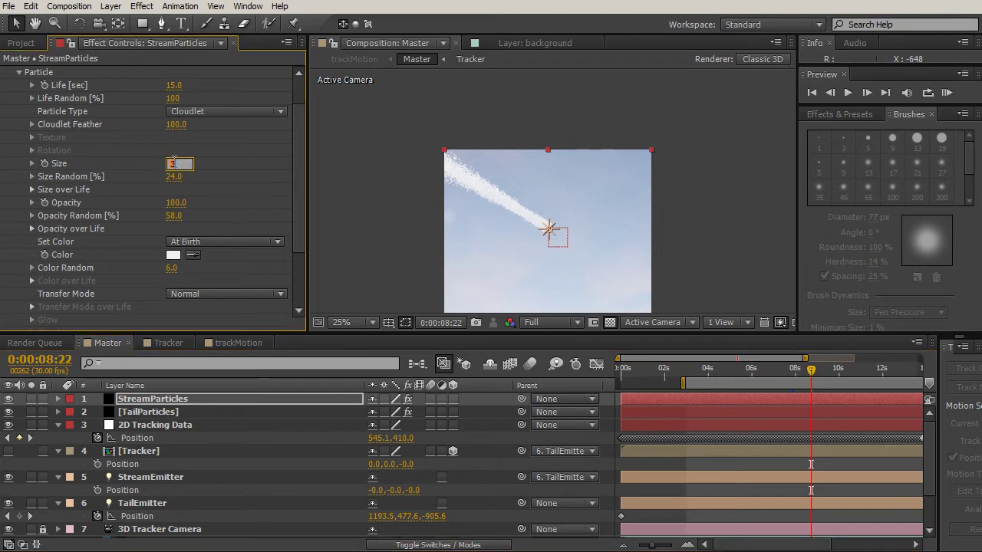
text(2)
key(Return)
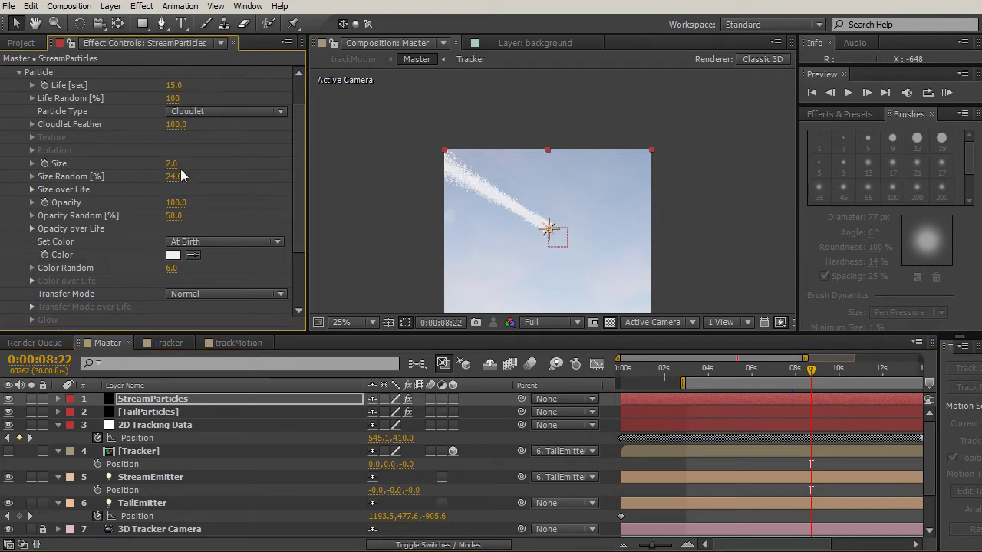
drag(181, 176, 259, 184)
drag(183, 202, 170, 204)
click(33, 228)
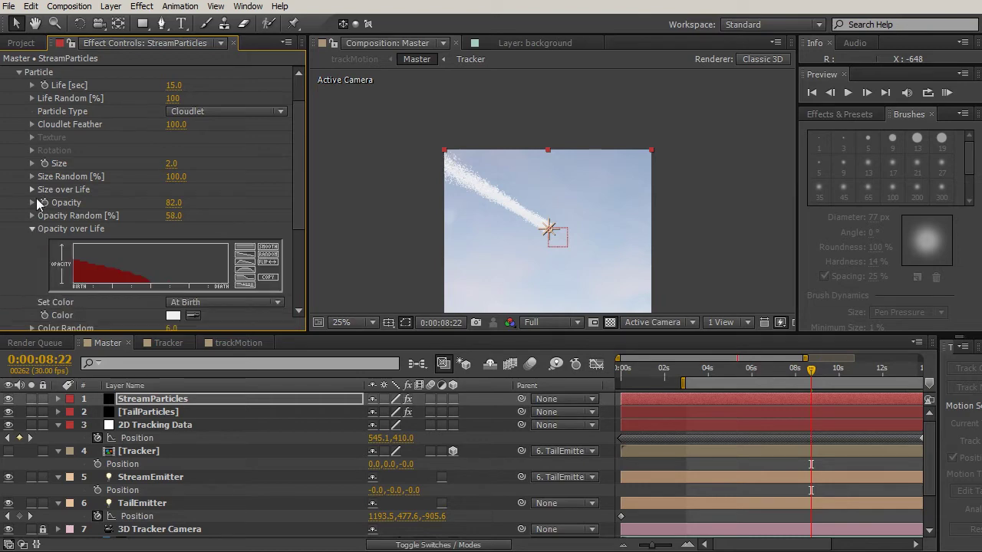
click(31, 189)
scroll(294, 178, down, 2)
drag(294, 178, 293, 197)
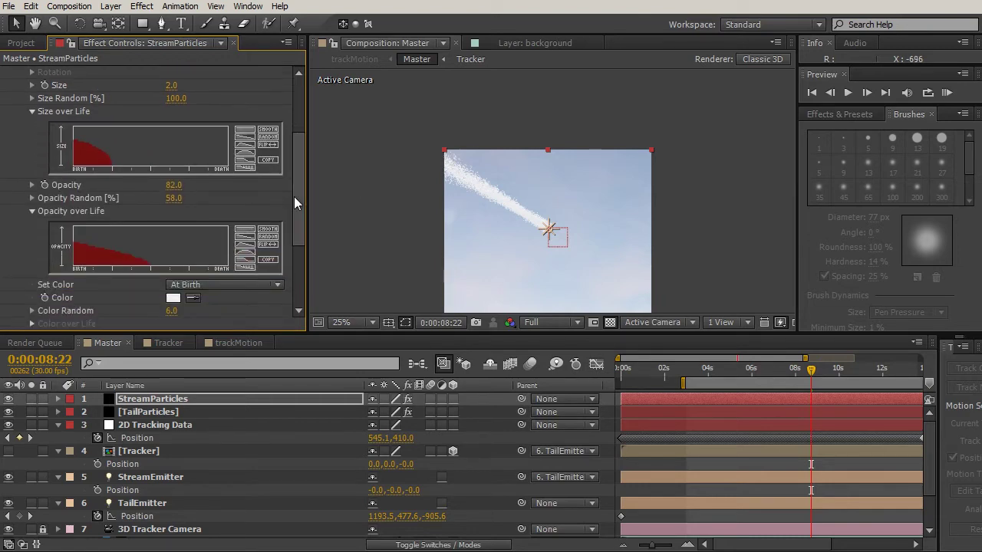
Draw a gradually rising ramp in the Size over Life graph.
mouse_move(73, 144)
mouse_down()
mouse_move(115, 166)
mouse_move(90, 156)
mouse_move(77, 164)
mouse_move(112, 166)
mouse_up()
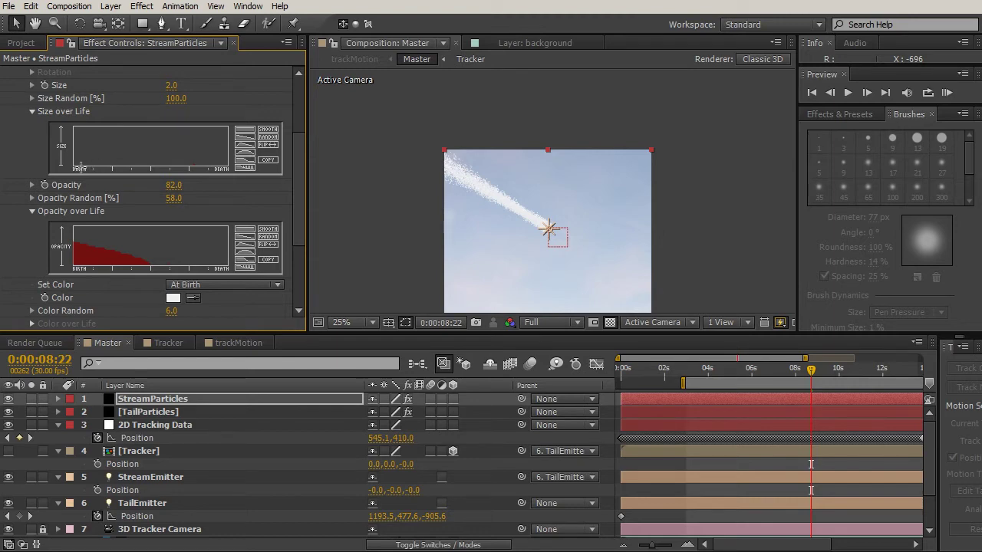
drag(92, 166, 228, 115)
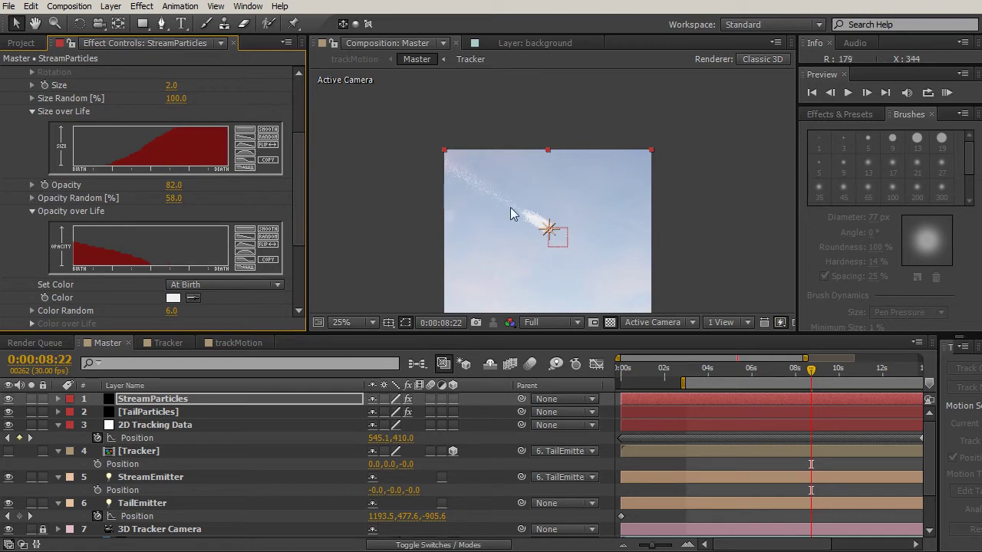
drag(85, 167, 161, 118)
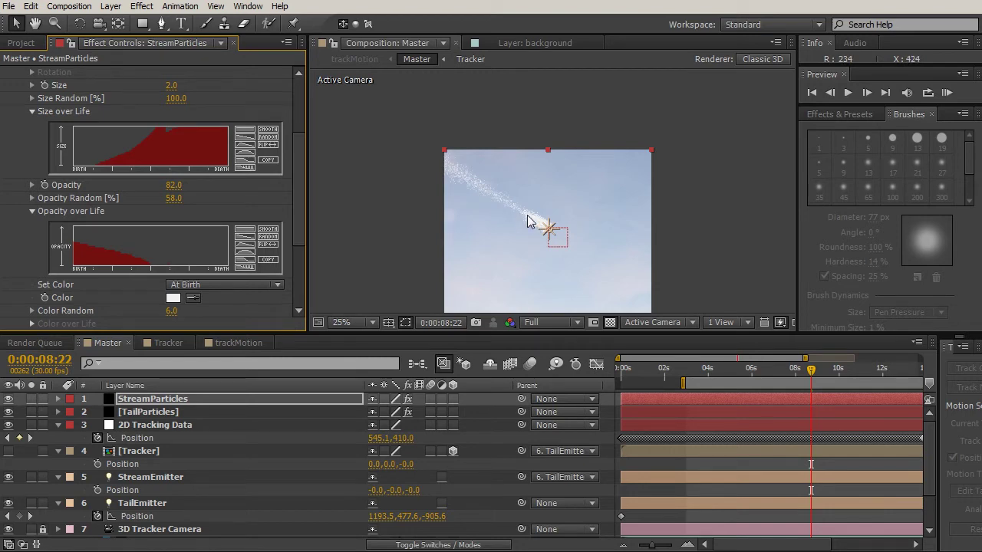
drag(80, 166, 194, 102)
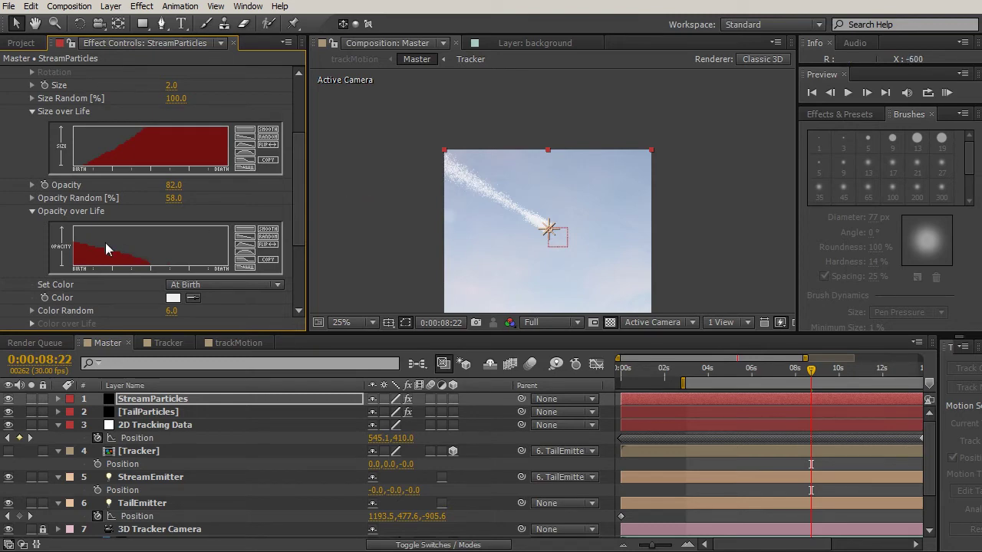
Redraw the Opacity over Life graph as a rising ramp and check the trail.
mouse_move(75, 264)
mouse_down()
mouse_move(99, 266)
mouse_move(83, 262)
mouse_move(183, 234)
mouse_move(261, 196)
mouse_up()
drag(88, 269, 246, 201)
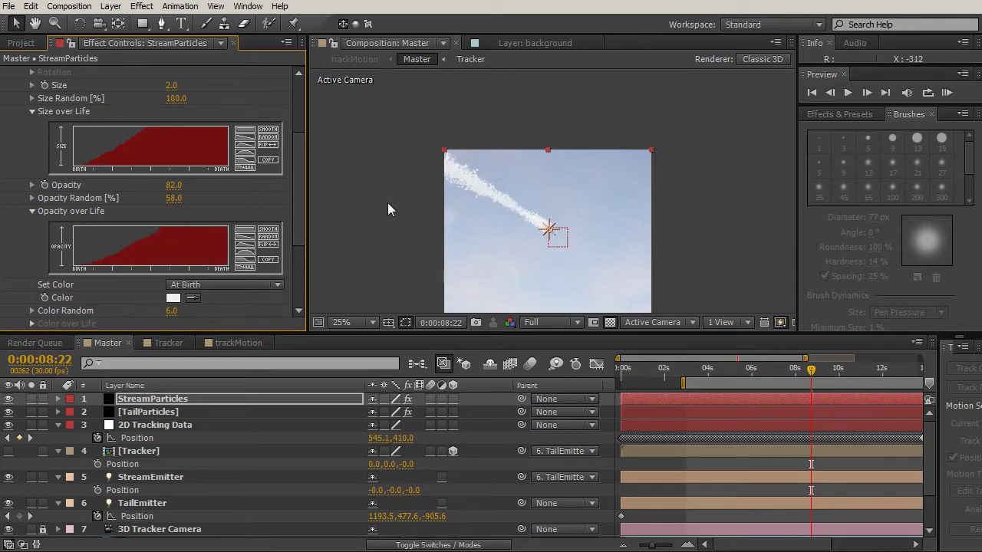
drag(761, 373, 799, 374)
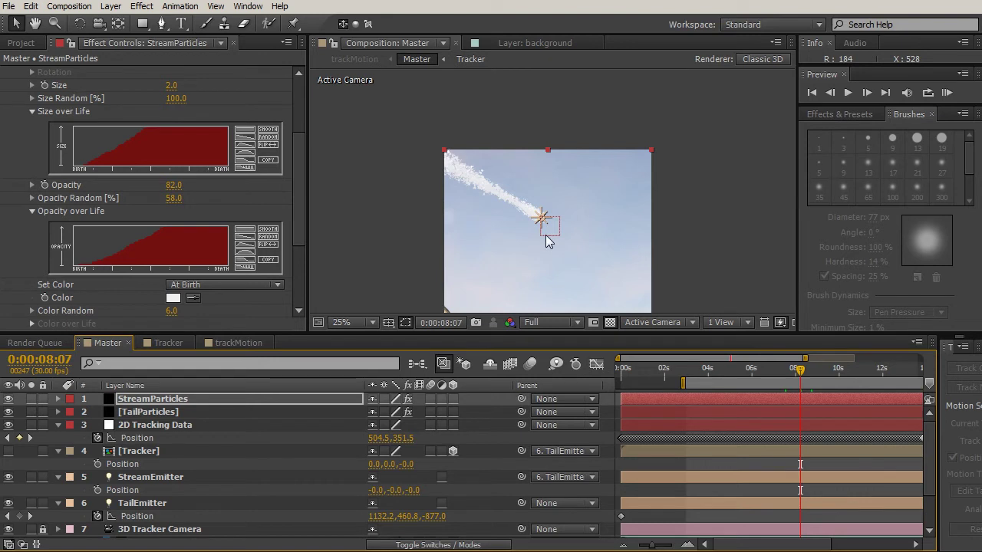
drag(300, 230, 300, 175)
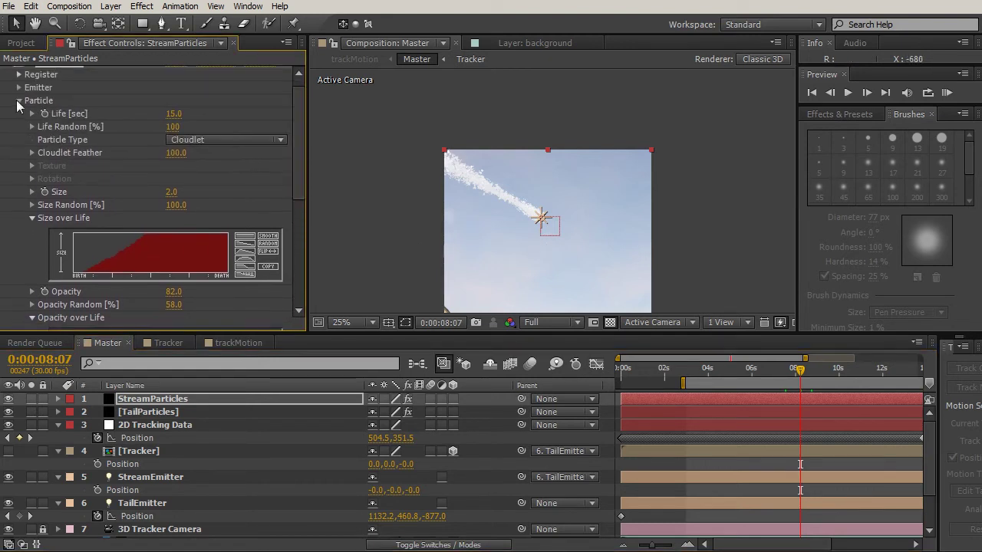
Collapse Particle and reveal the Physics > Air settings.
click(19, 112)
click(19, 137)
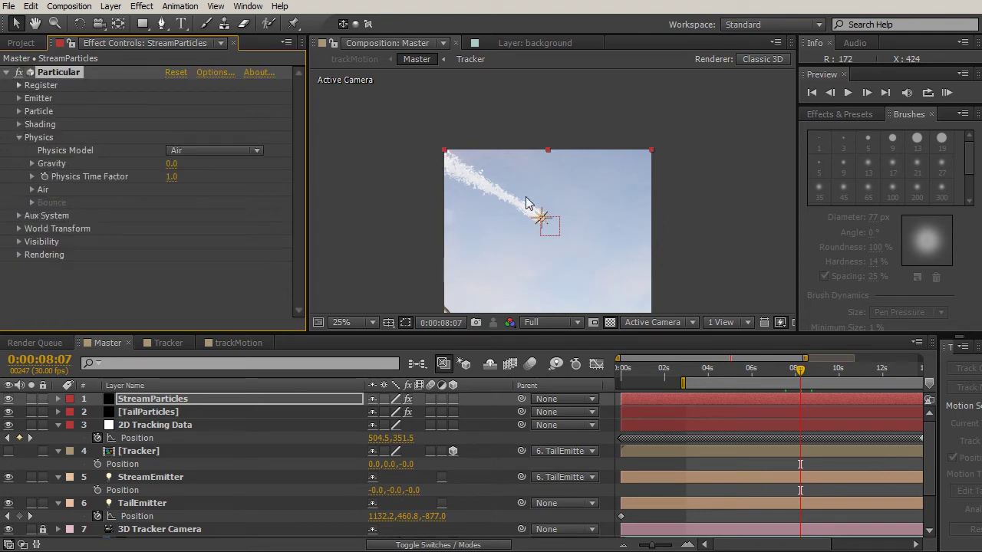
click(31, 189)
scroll(40, 196, down, 1)
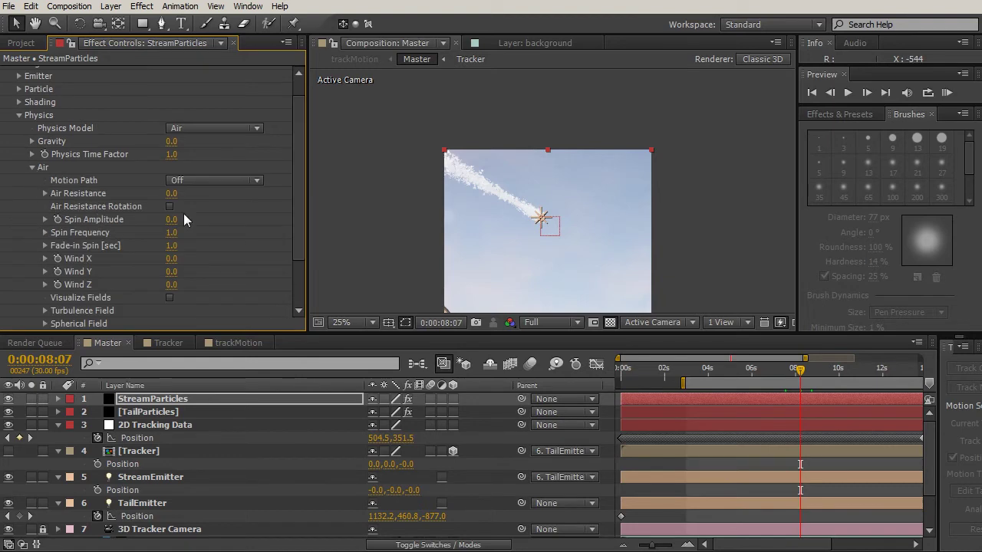
drag(295, 181, 254, 197)
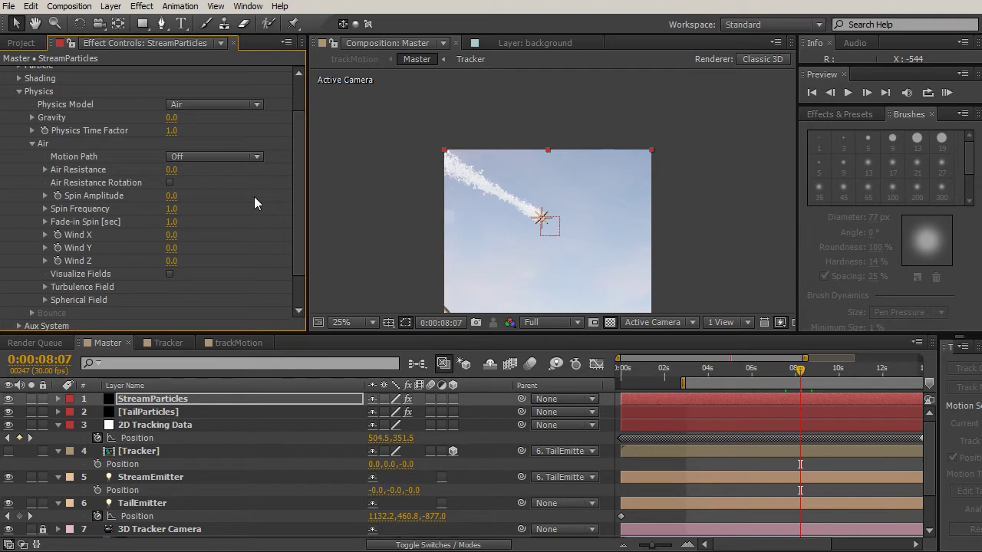
Set Air Resistance to 25 and Spin Amplitude to 10, and expand Turbulence Field.
click(173, 171)
key(Return)
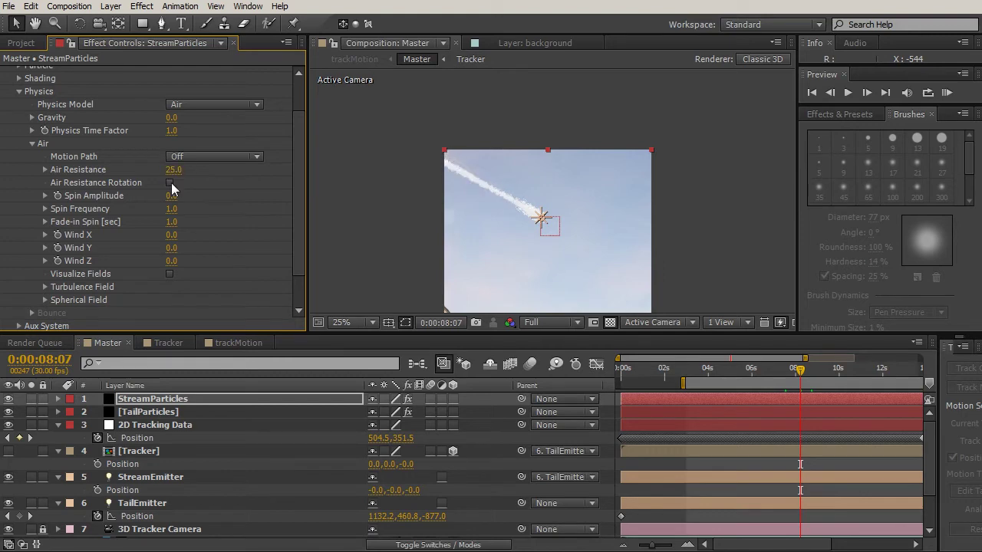
click(172, 196)
text(10)
key(Return)
click(45, 287)
scroll(294, 206, up, 1)
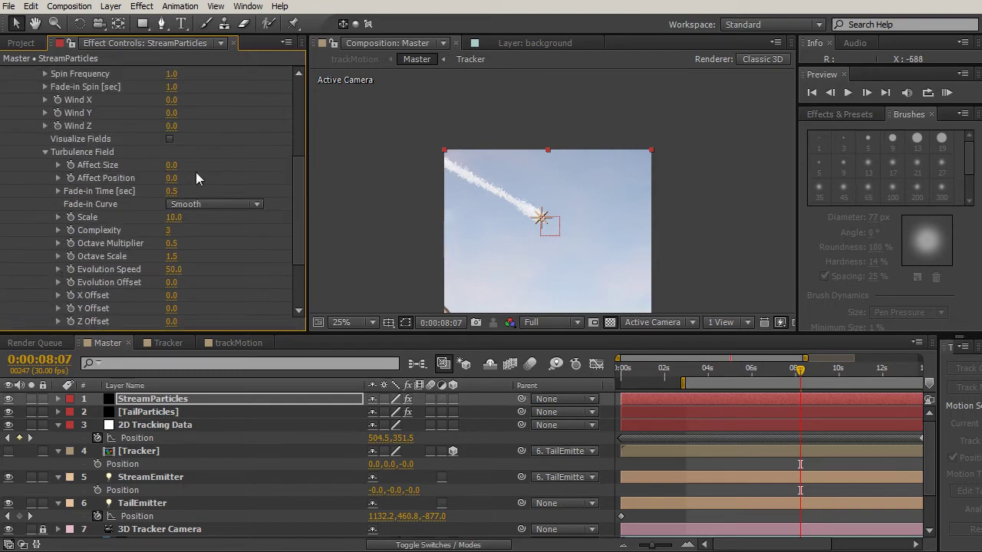
Set turbulence Affect Size and Affect Position both to 5.
click(172, 166)
text(5)
key(Tab)
text(5)
key(Tab)
scroll(495, 202, up, 2)
drag(495, 202, 505, 198)
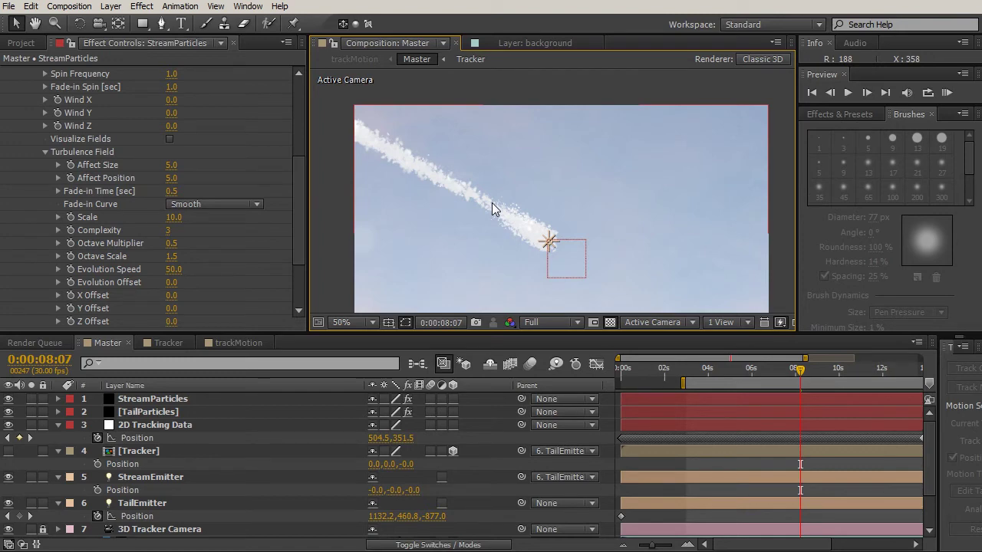
Set the turbulence Scale to 75 and inspect the trail at an earlier frame.
click(173, 217)
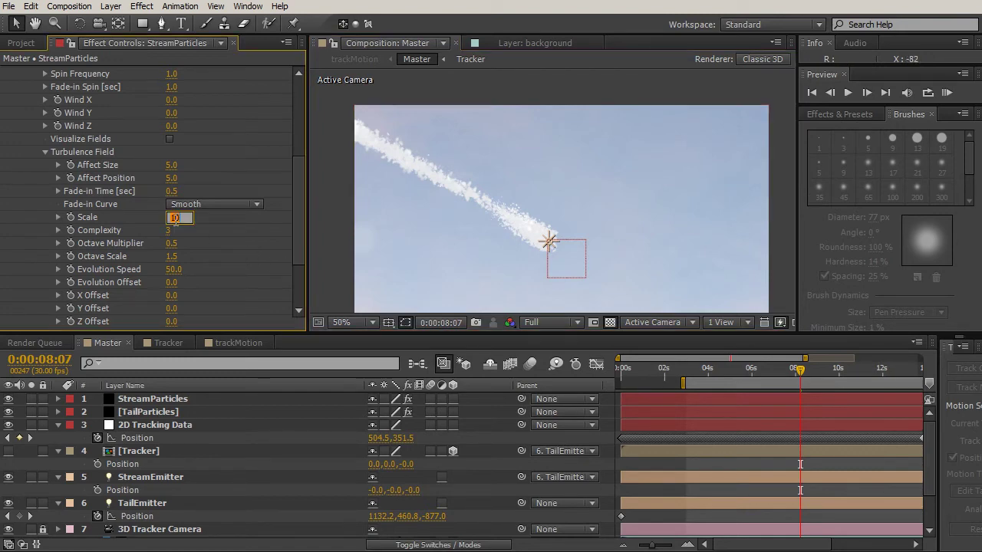
text(75)
key(Return)
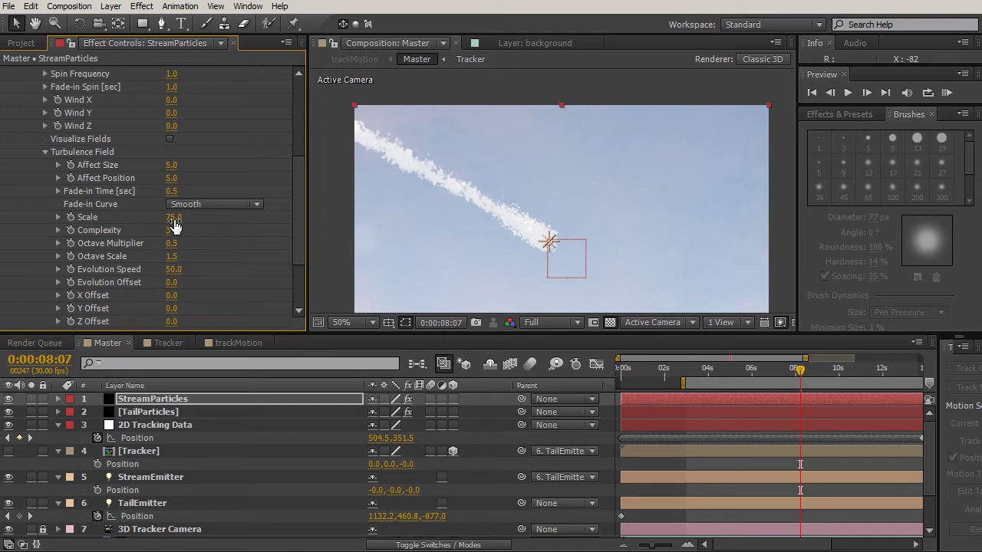
drag(735, 369, 826, 373)
key(h)
drag(648, 227, 643, 195)
key(v)
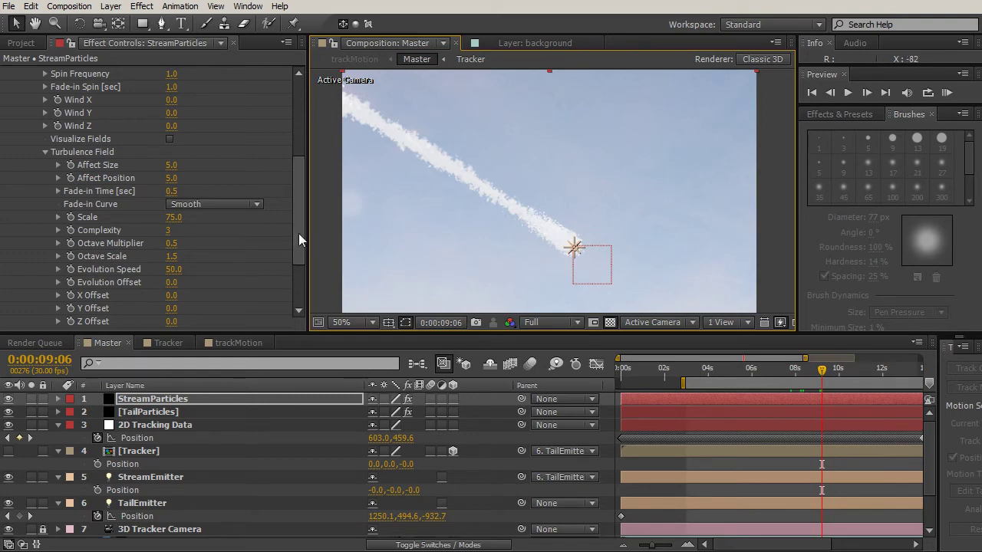
click(145, 6)
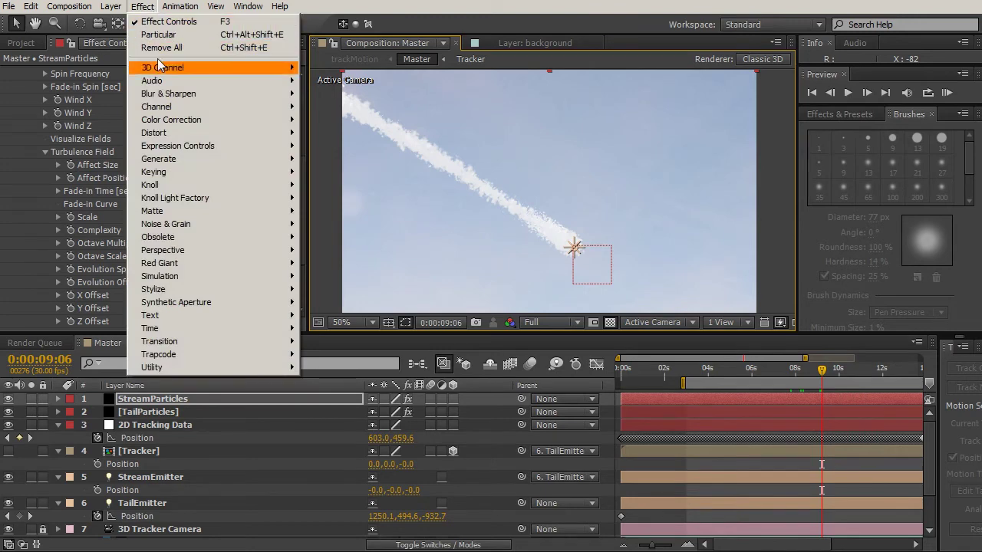
Add a Fast Blur with Blurriness 7 to StreamParticles.
mouse_move(170, 95)
click(338, 221)
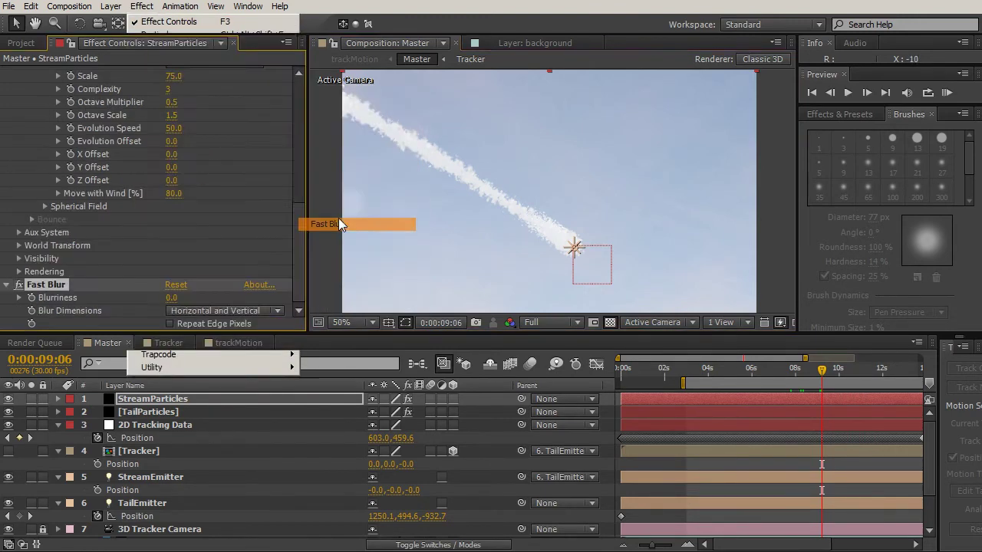
click(166, 298)
text(7)
key(Return)
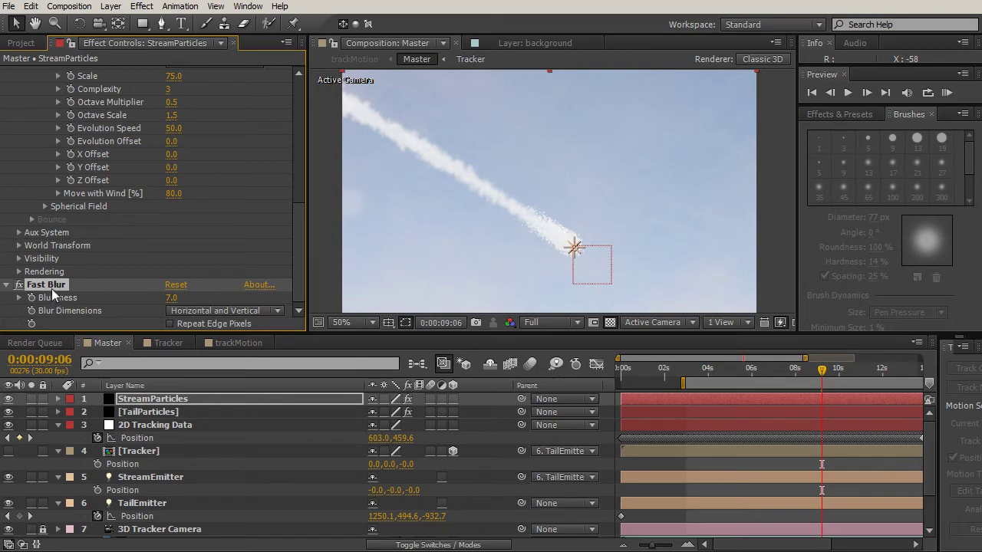
Paste the same Fast Blur onto the TailParticles layer.
click(163, 411)
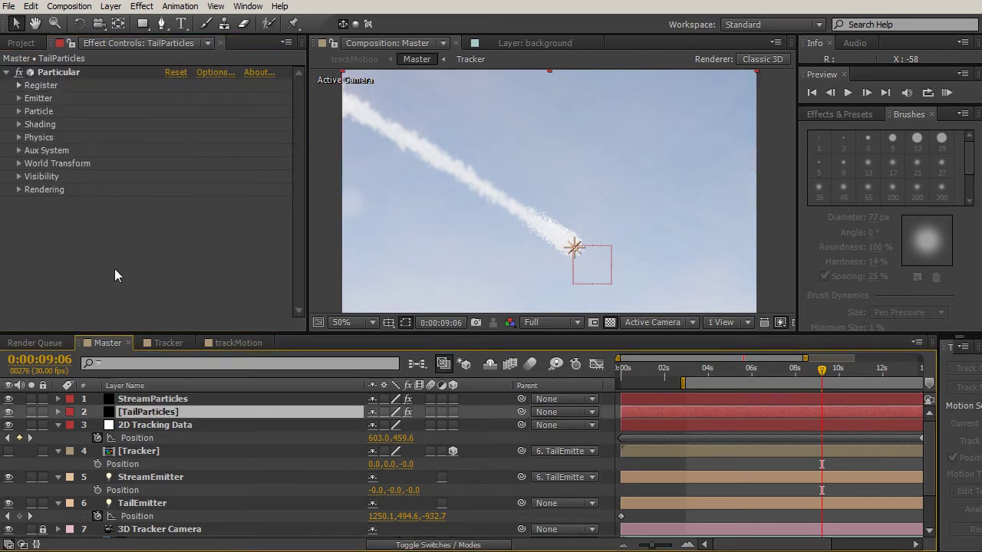
key(ctrl+v)
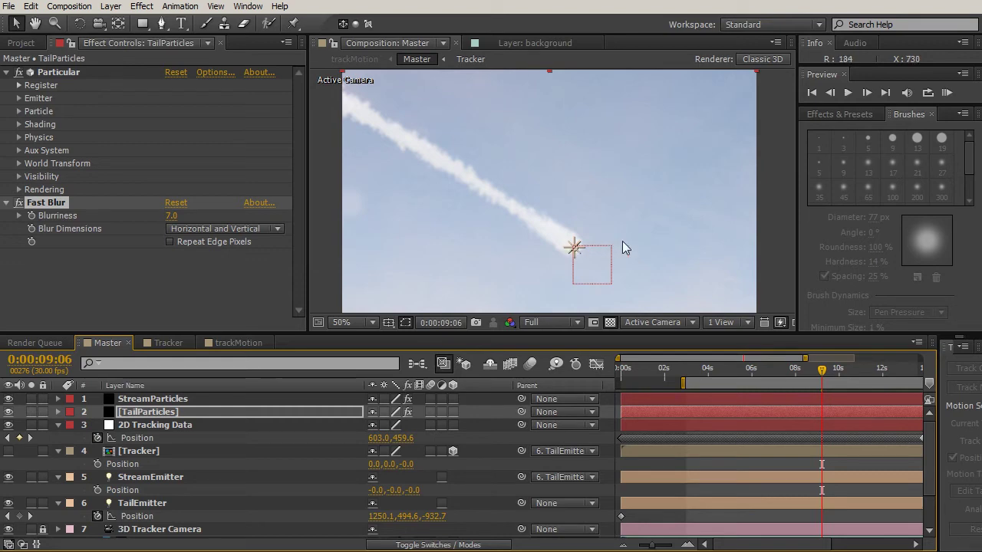
drag(498, 335, 490, 407)
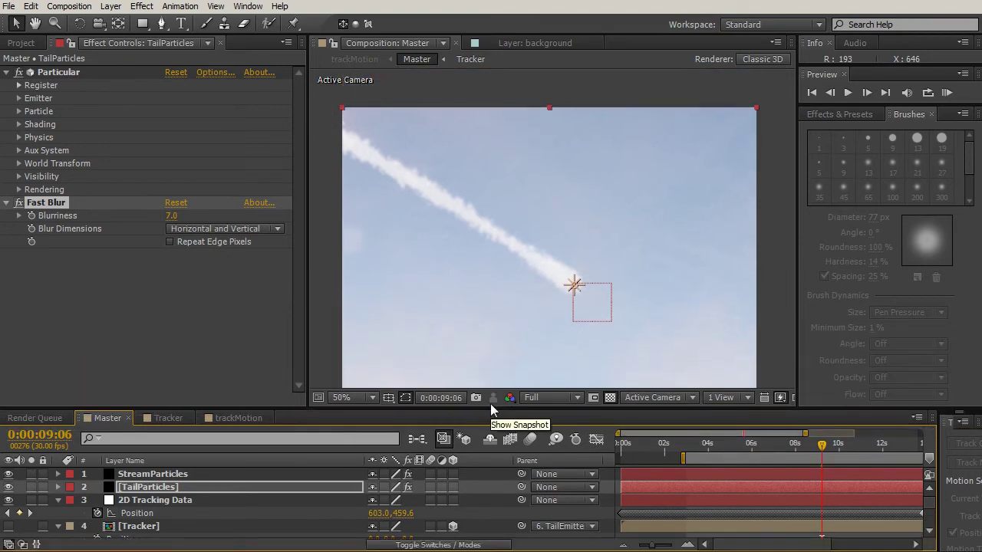
Compare with the snapshot, preview the contrail at 25% zoom, and enlarge the timeline panel.
click(491, 402)
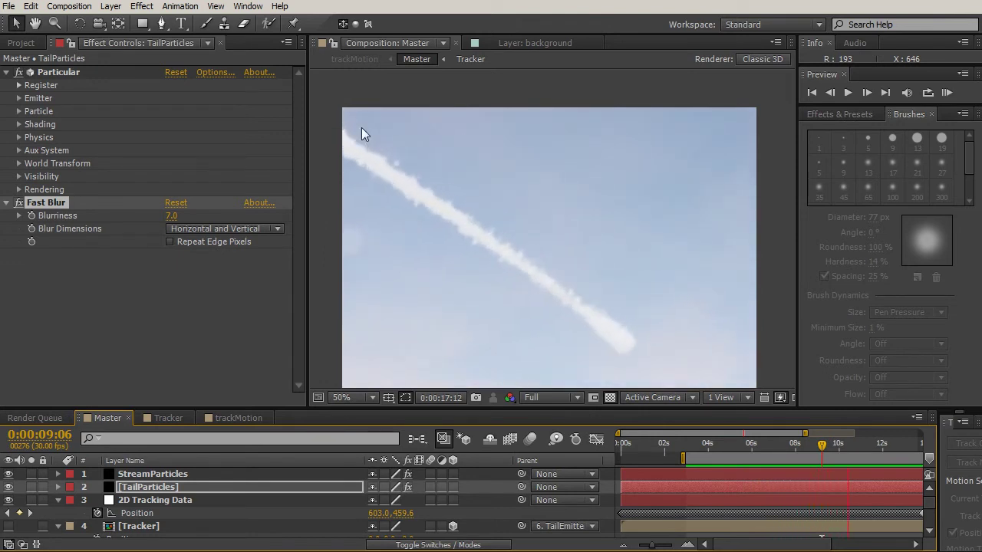
key(space)
drag(637, 325, 486, 176)
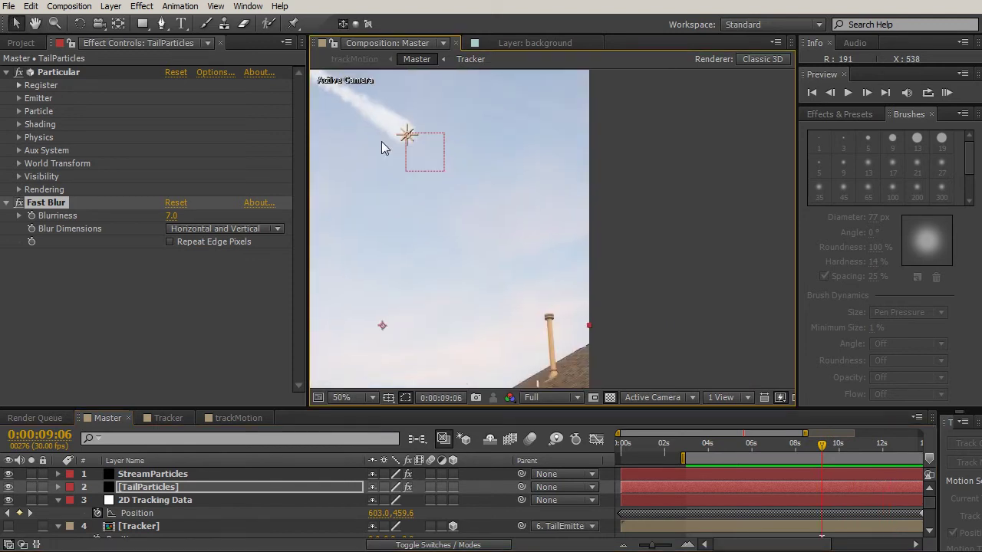
key(comma)
key(comma)
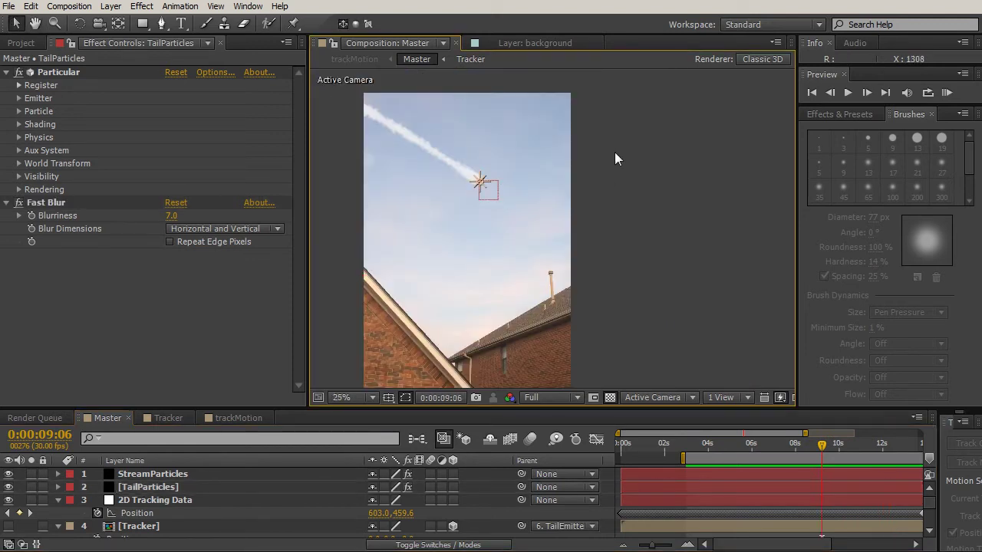
key(space)
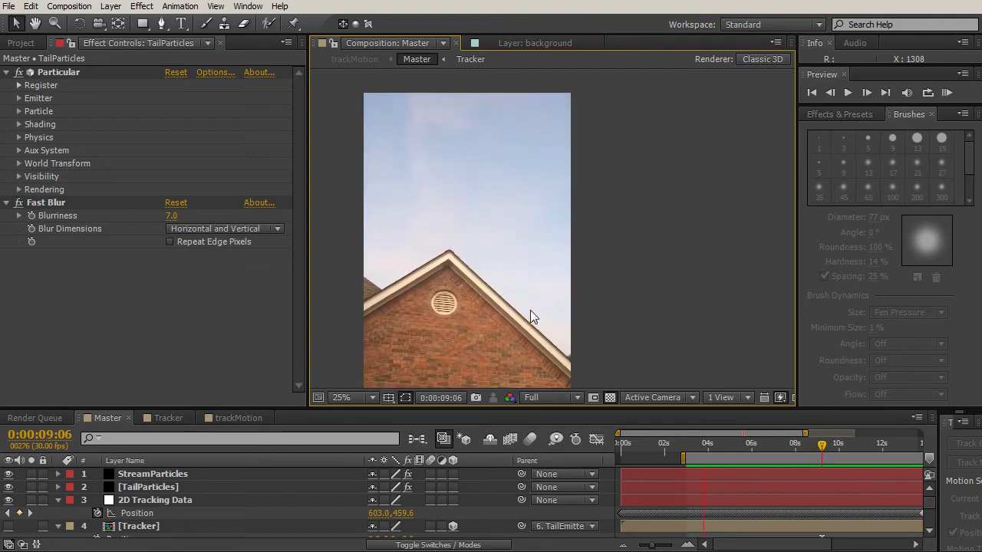
key(space)
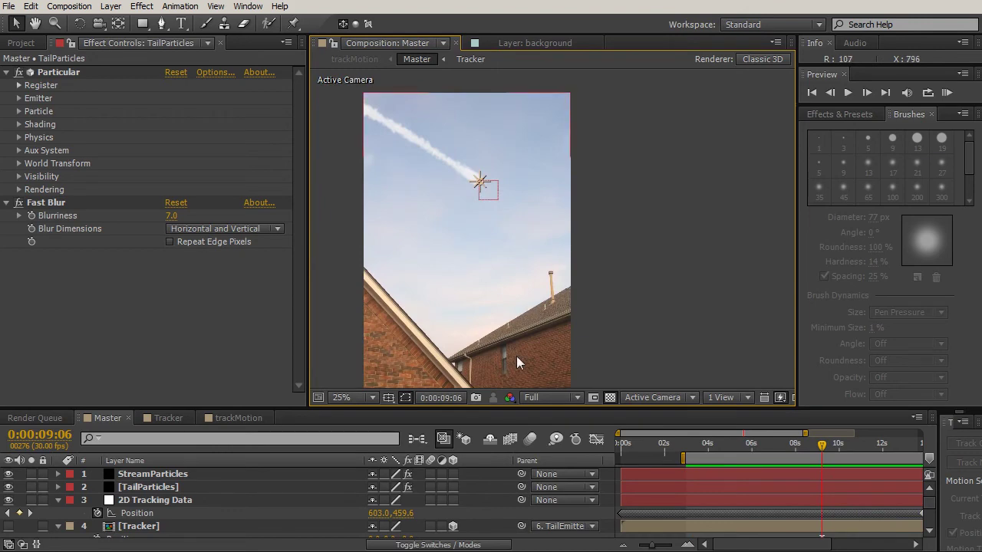
drag(476, 407, 476, 262)
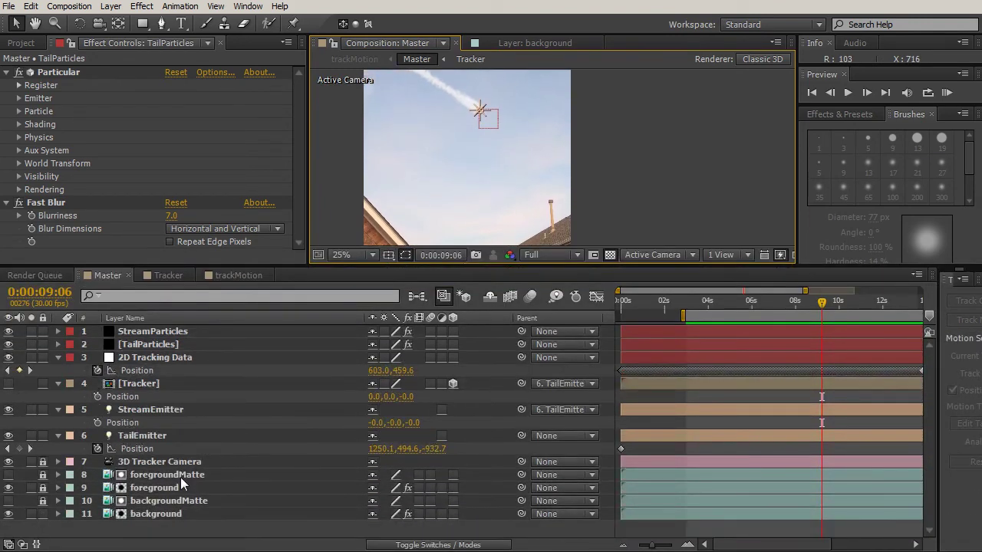
Move the TailParticles and StreamParticles layers below the foreground layer in the stack.
click(141, 344)
drag(146, 447, 148, 493)
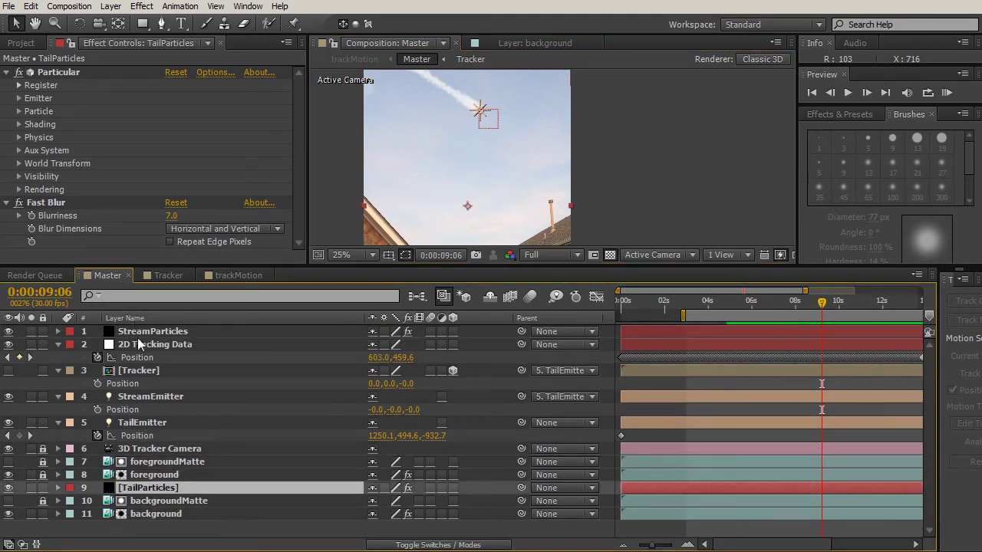
drag(148, 331, 148, 490)
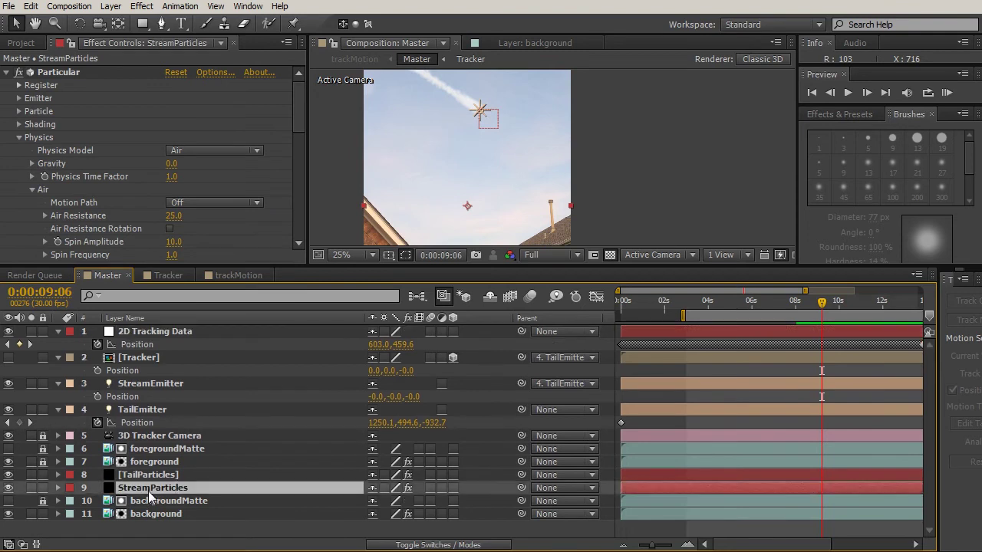
click(148, 474)
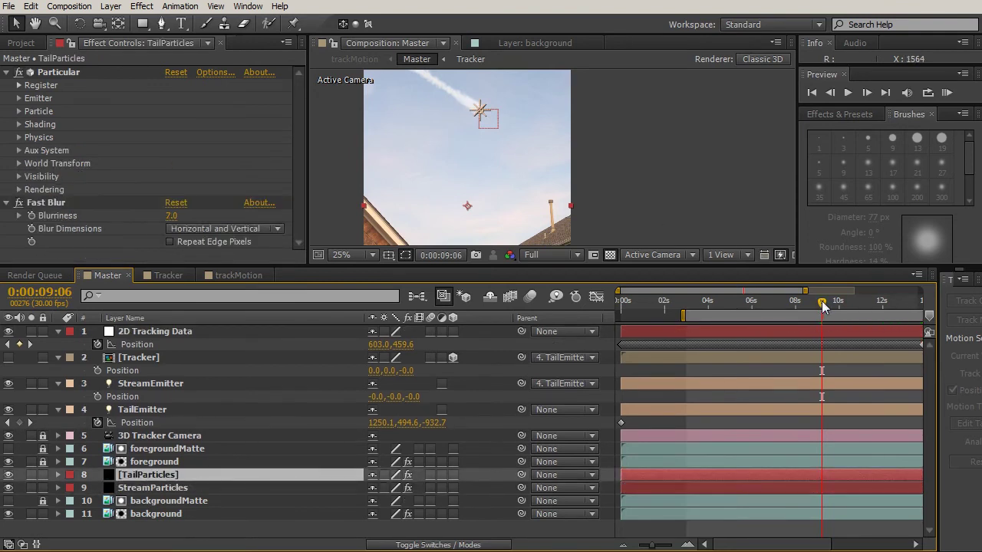
Set the viewer resolution to Half and RAM preview from the work area start.
drag(651, 151, 621, 164)
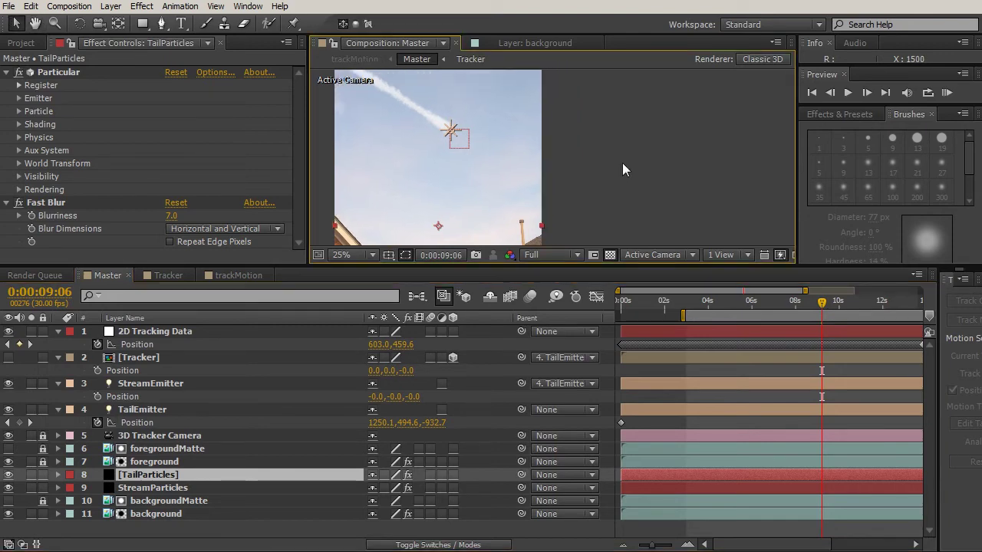
click(559, 254)
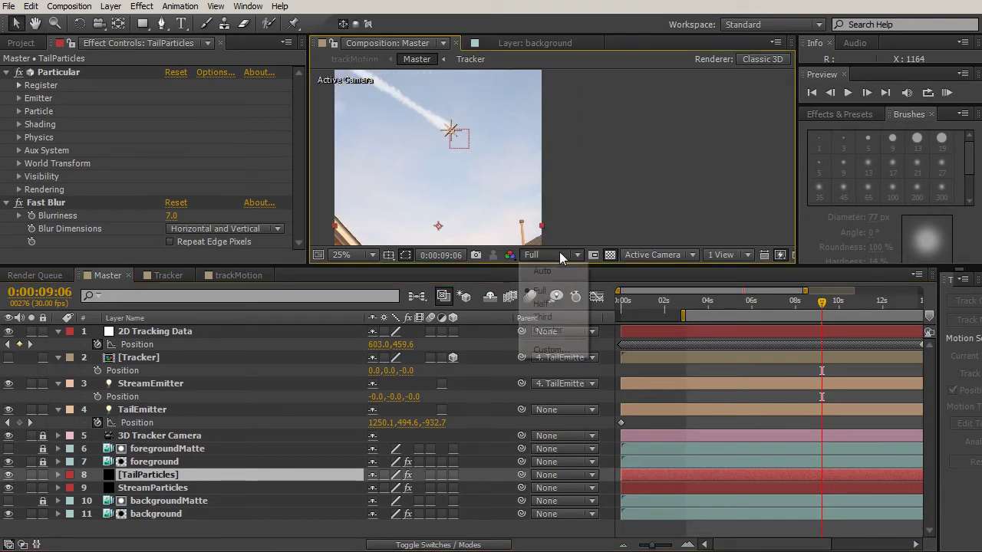
click(558, 305)
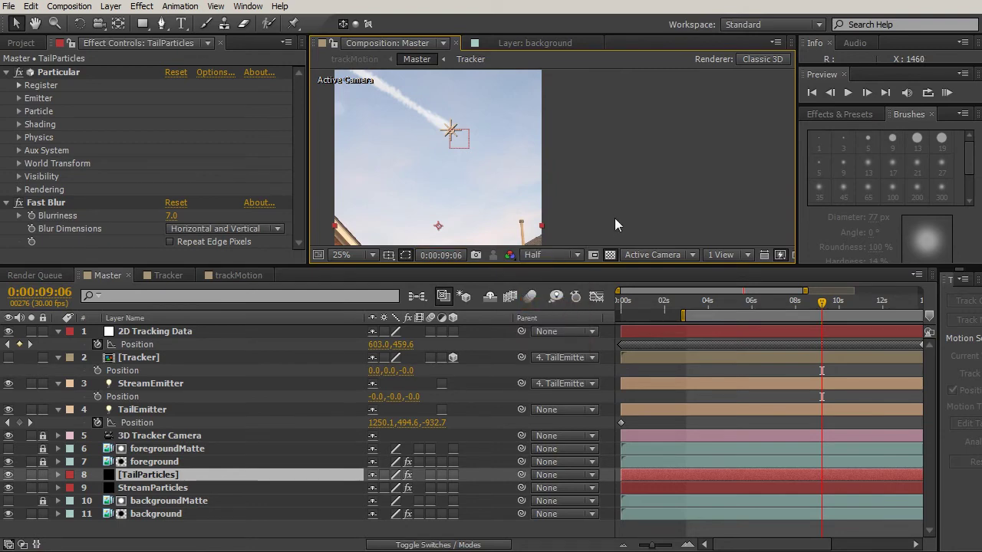
key(KP_0)
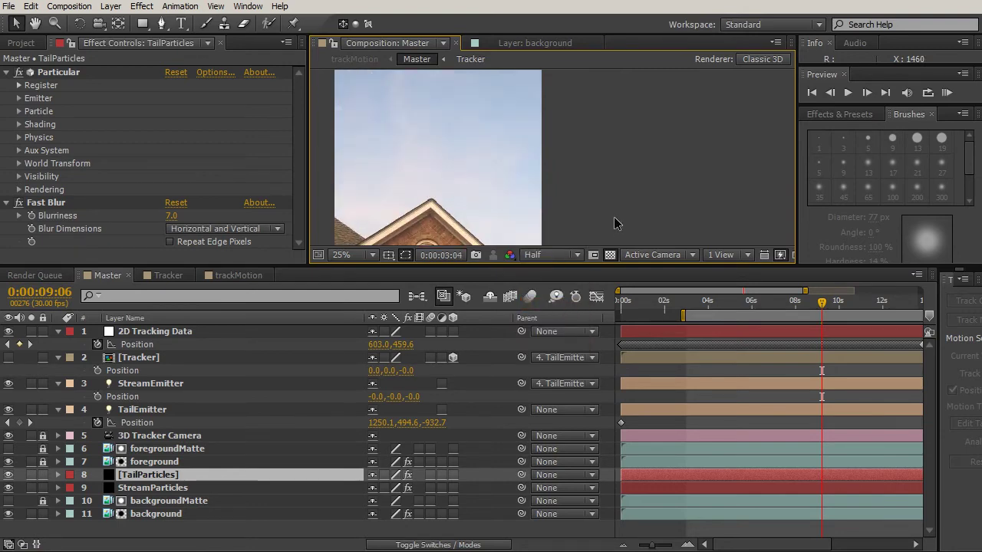
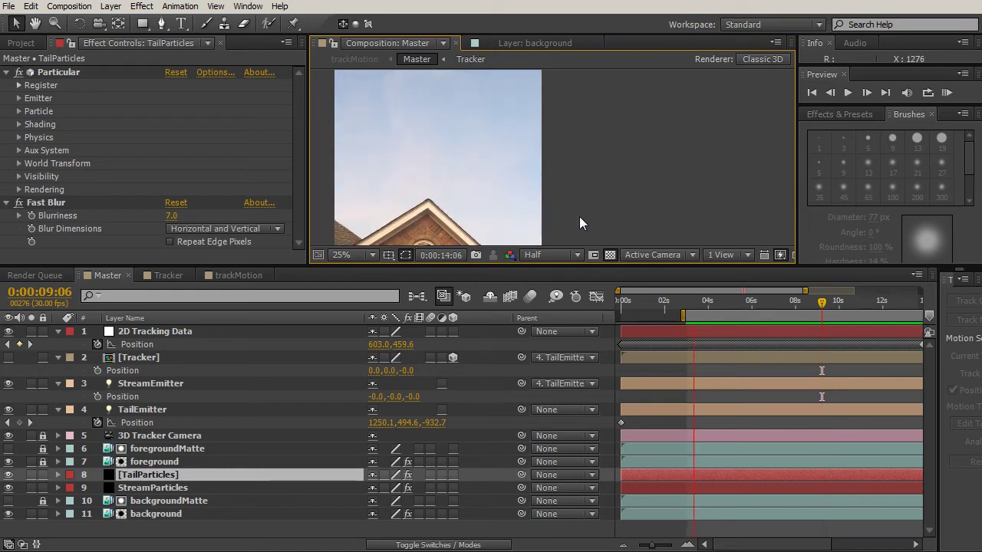
After previewing the footage, create a new black solid named LightEffects.
key(space)
drag(563, 205, 553, 151)
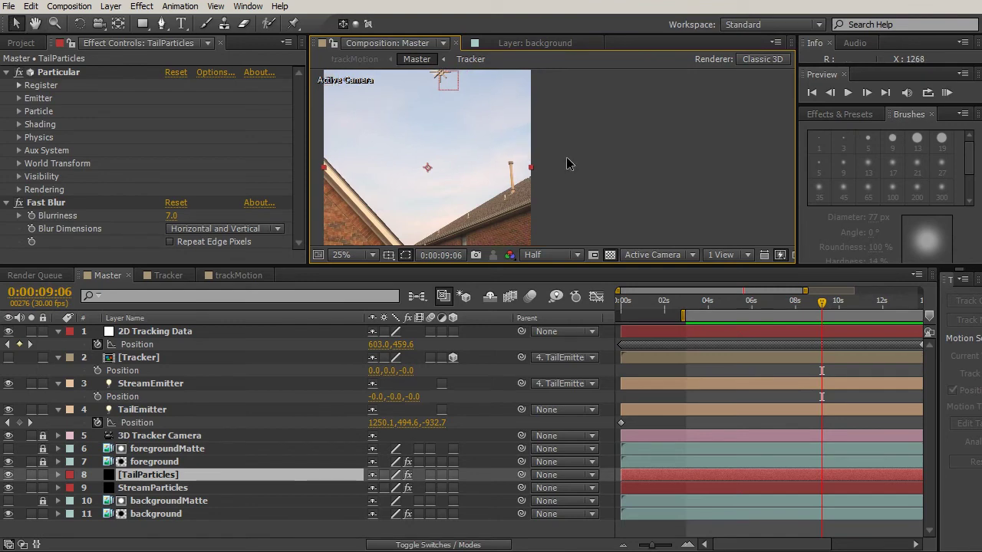
key(space)
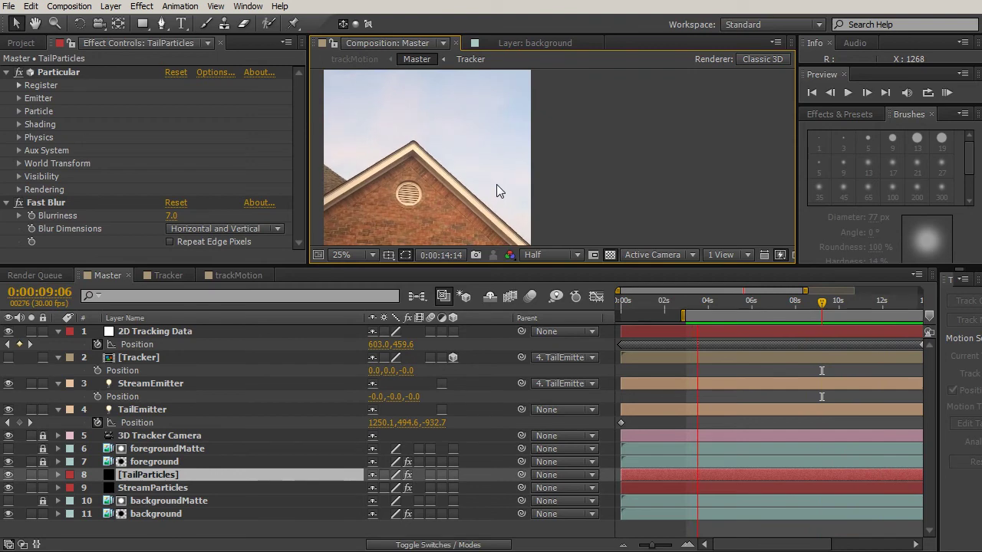
key(space)
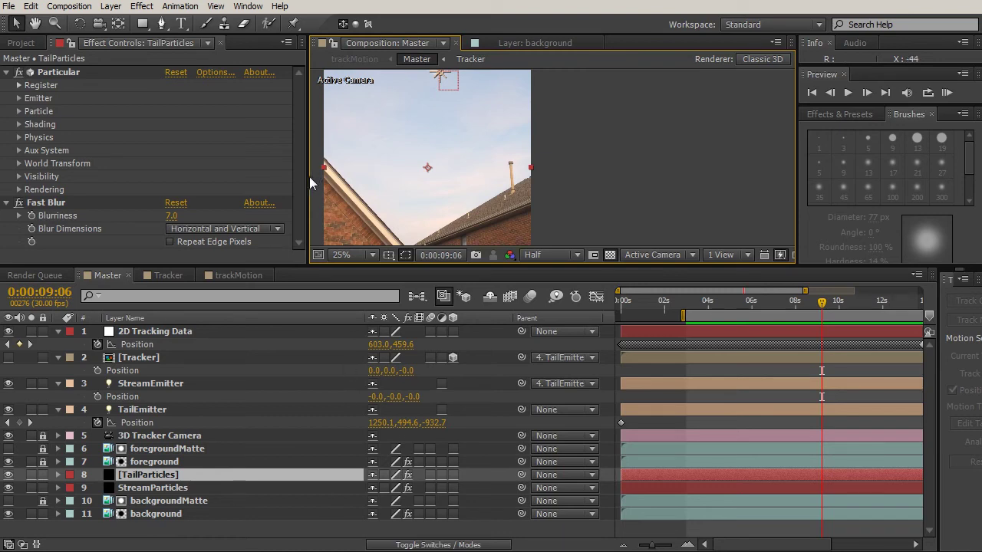
click(111, 6)
mouse_move(307, 21)
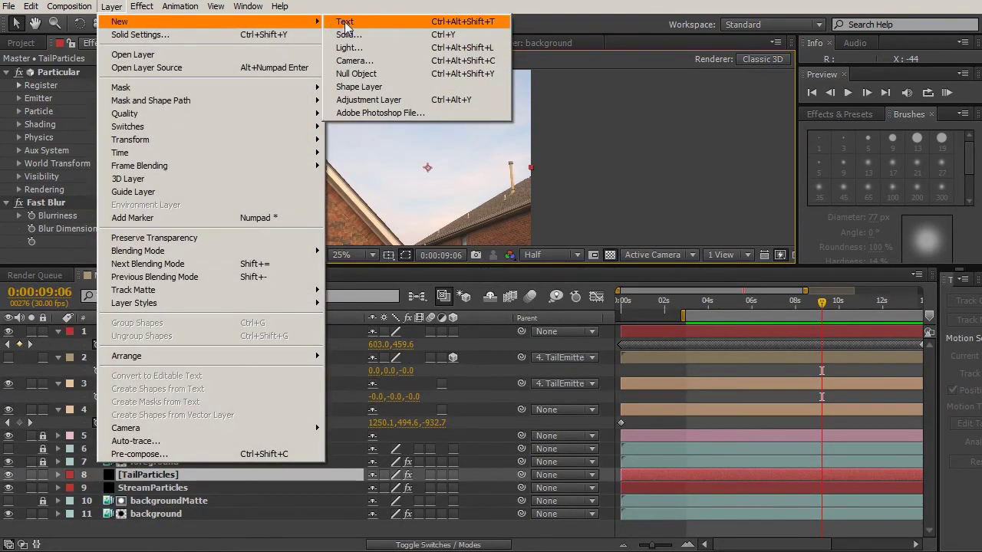
click(347, 35)
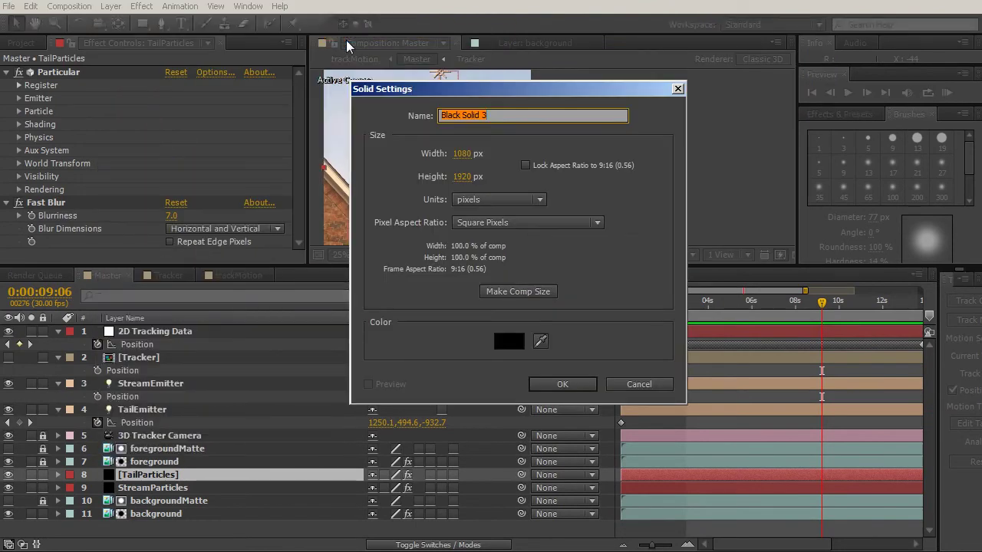
text(LightEffects)
click(560, 385)
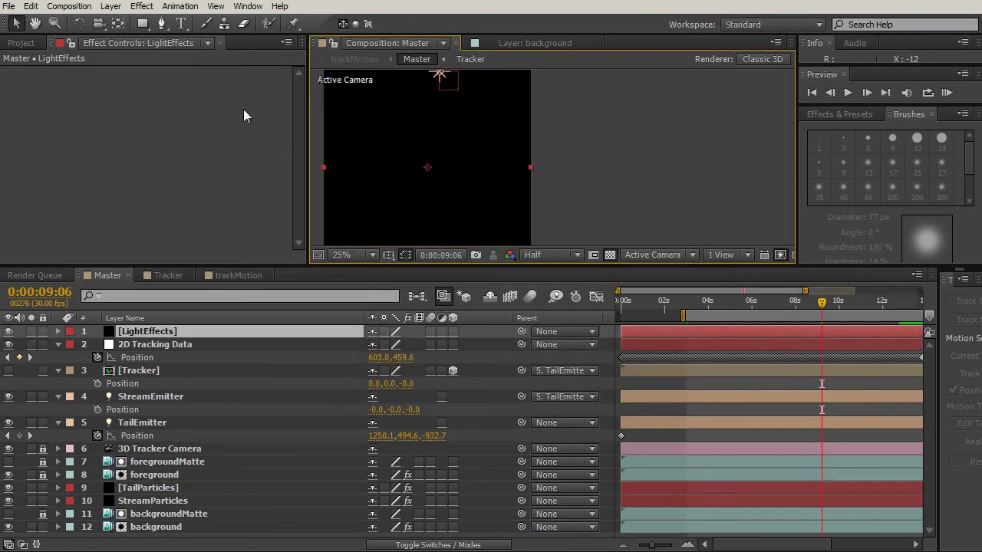
Apply the Knoll Light Factory LF Glow effect to the LightEffects solid.
click(142, 6)
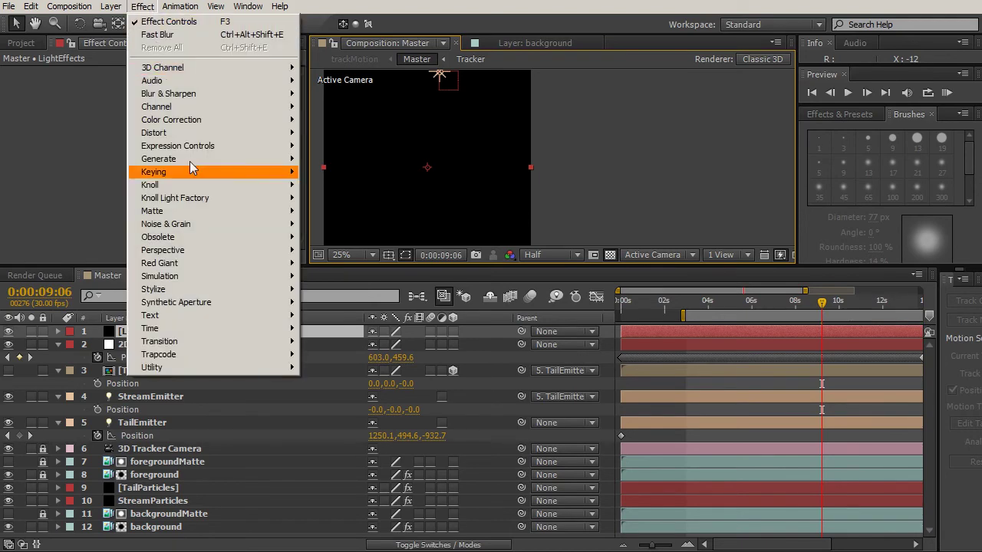
mouse_move(276, 199)
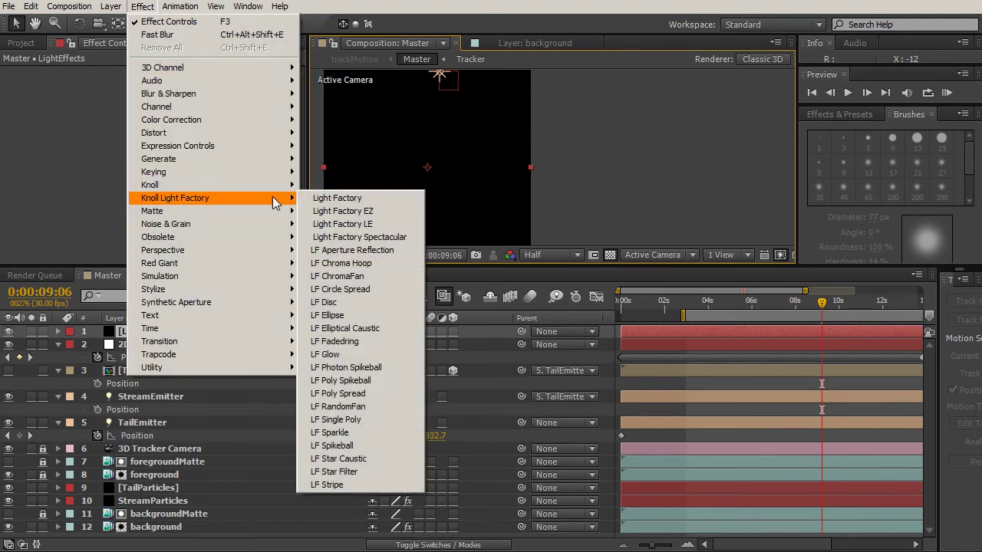
click(322, 360)
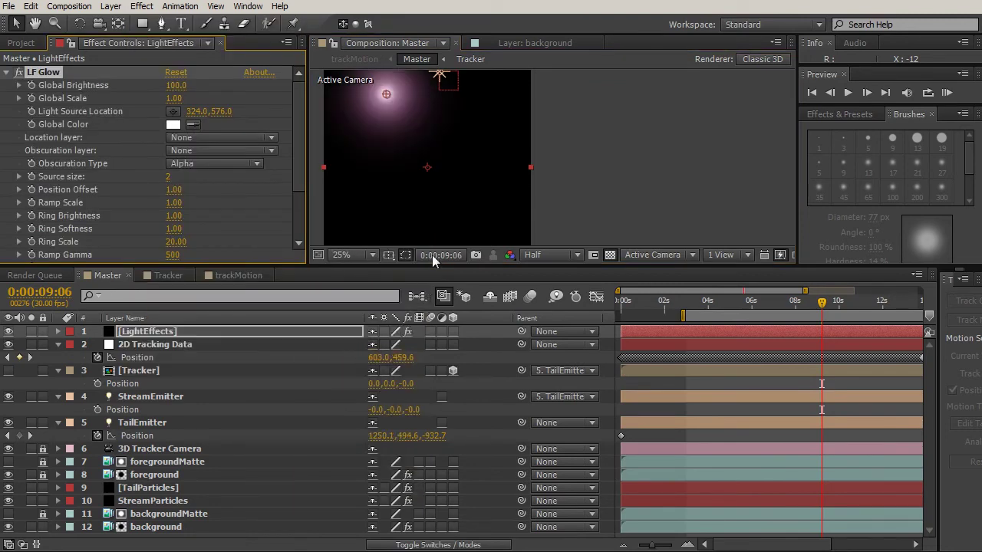
Enlarge the viewer, add UnMult to LightEffects, and step forward to frame 0:00:09:09.
drag(433, 264, 431, 372)
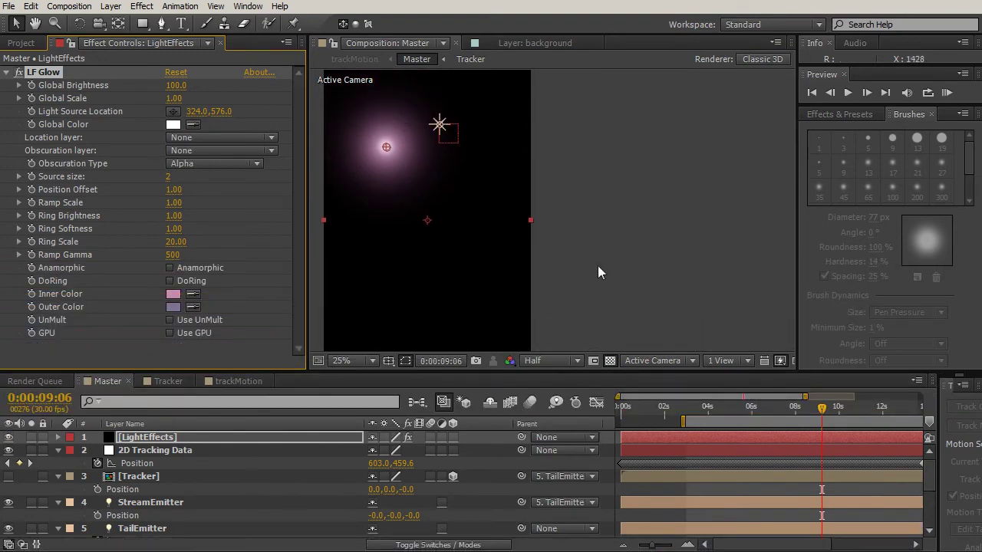
click(142, 7)
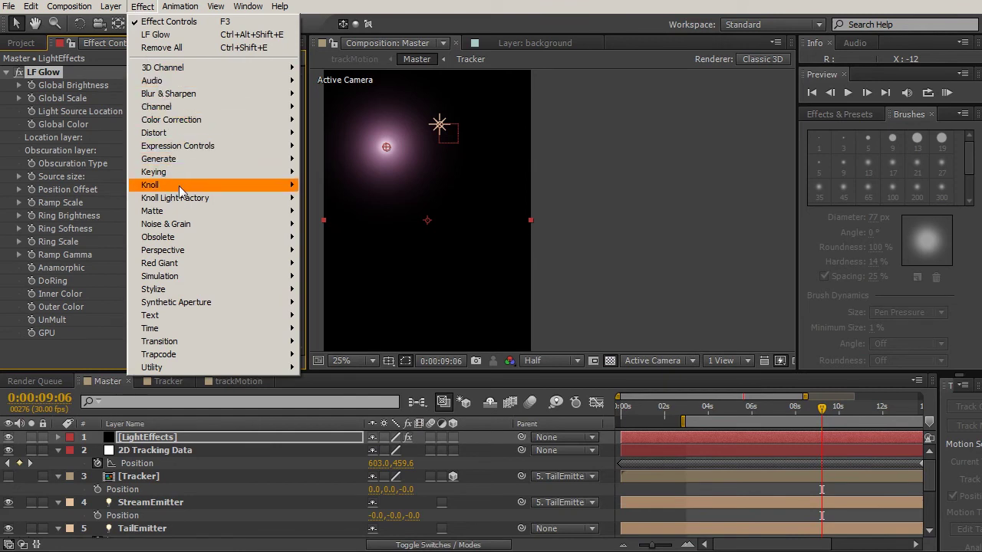
mouse_move(273, 187)
click(321, 187)
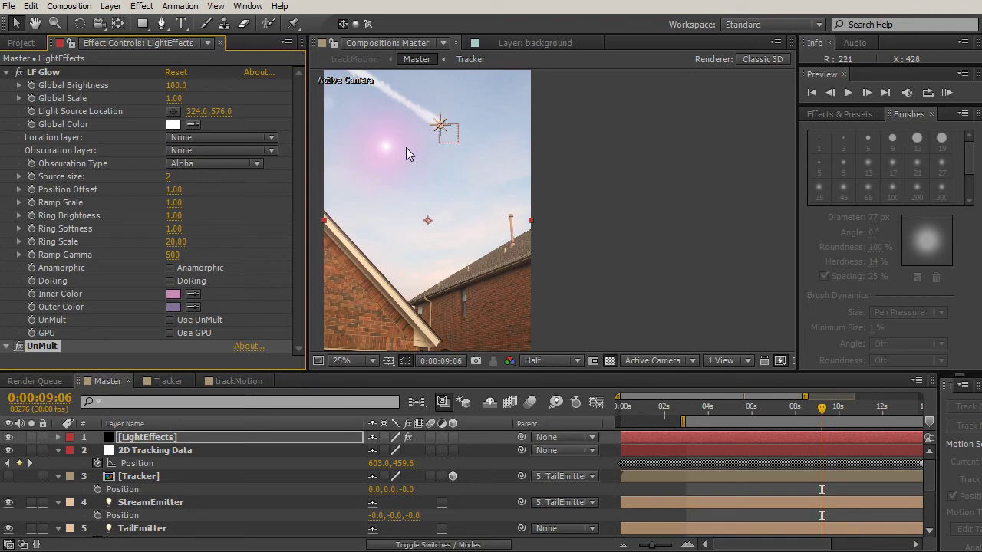
key(Page_Down)
key(Page_Down)
key(Page_Down)
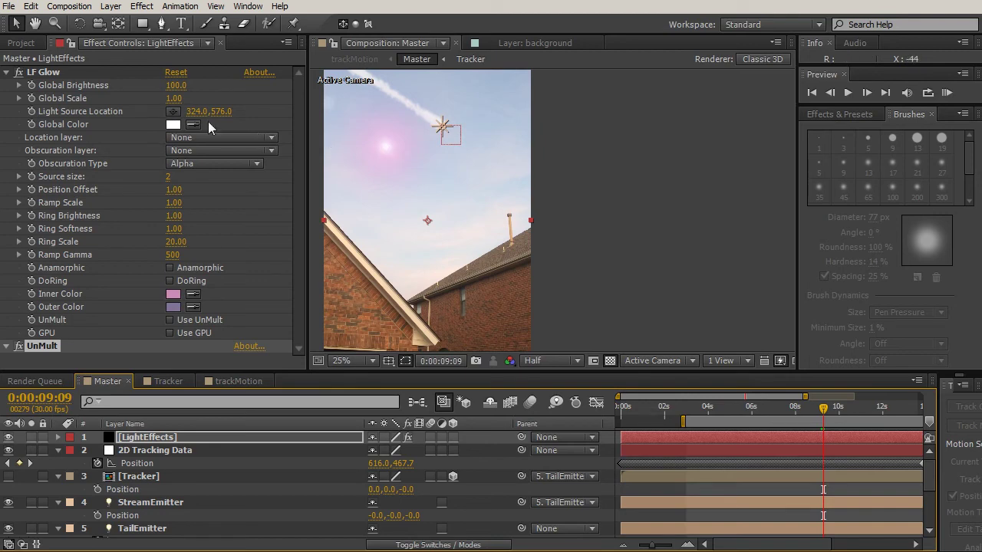
click(174, 111)
Place the glow's light source at 756, 716 near the plane, then view 2D Tracking Data's path.
click(469, 174)
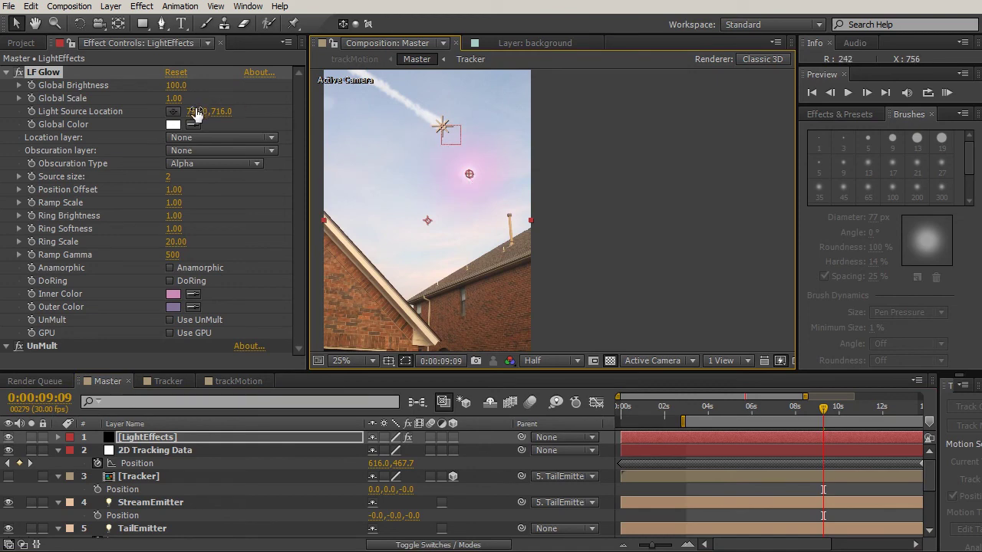
drag(216, 113, 226, 113)
click(151, 451)
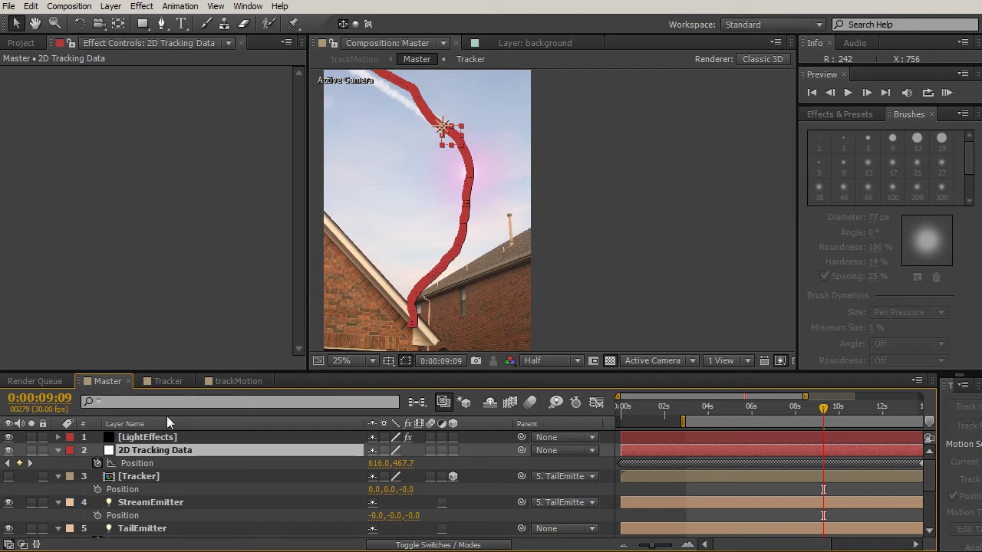
click(163, 374)
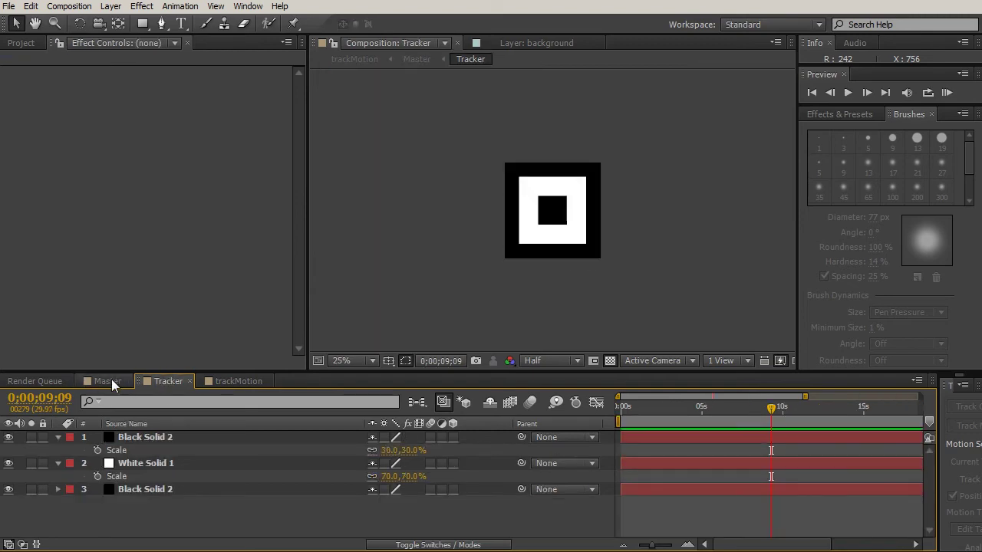
Back in Master, twirl open LightEffects > Effects > LF Glow and select Light Source Location.
click(109, 381)
drag(156, 375, 156, 266)
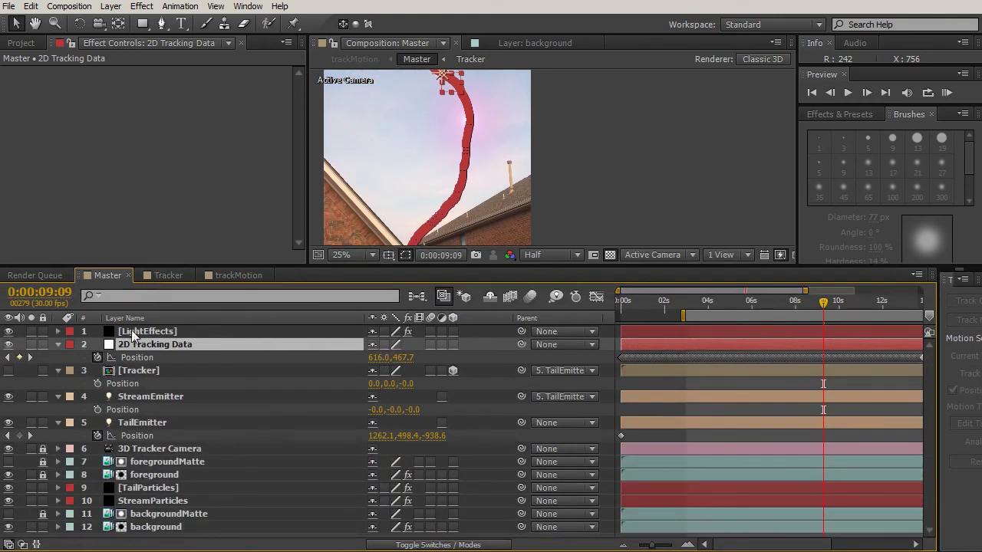
click(51, 333)
click(56, 332)
click(71, 345)
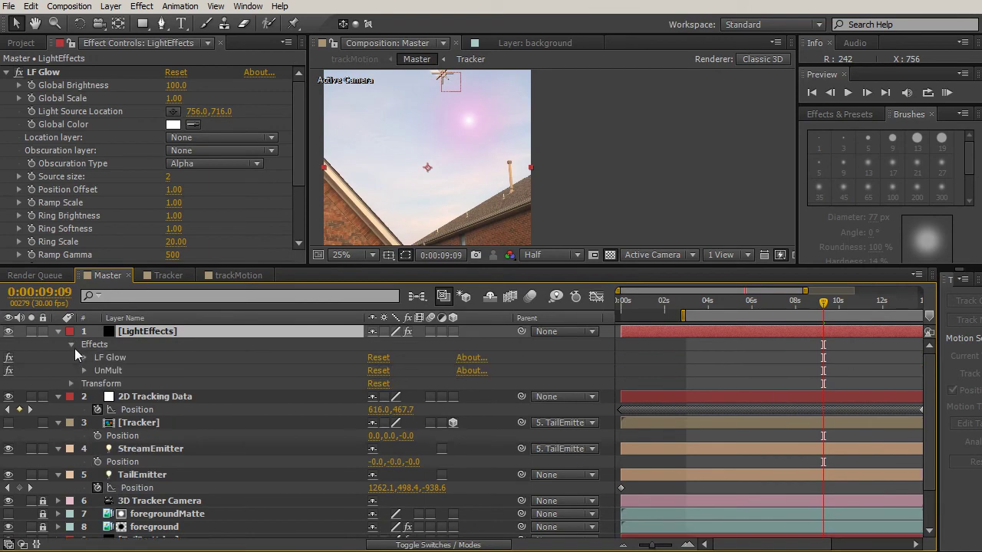
click(85, 357)
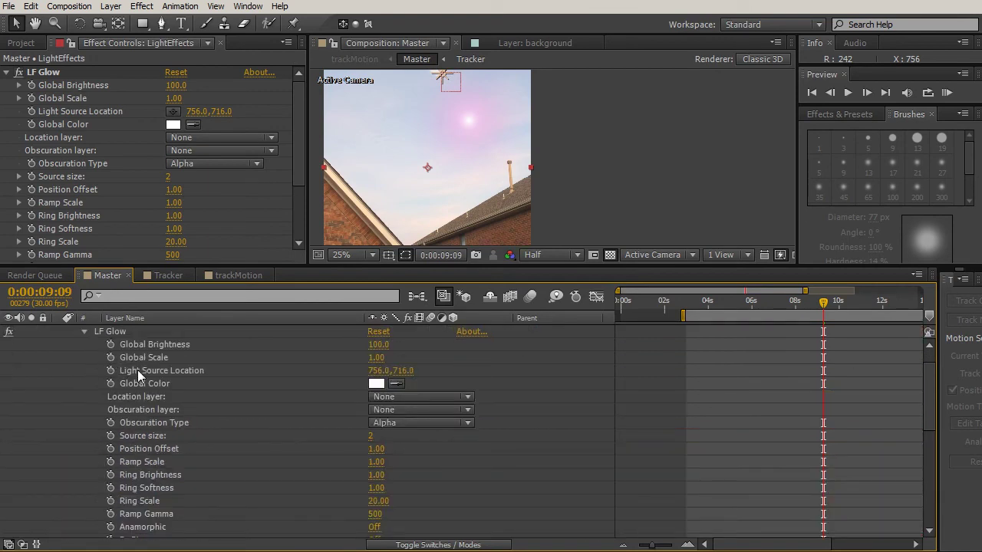
click(138, 370)
drag(550, 263, 550, 196)
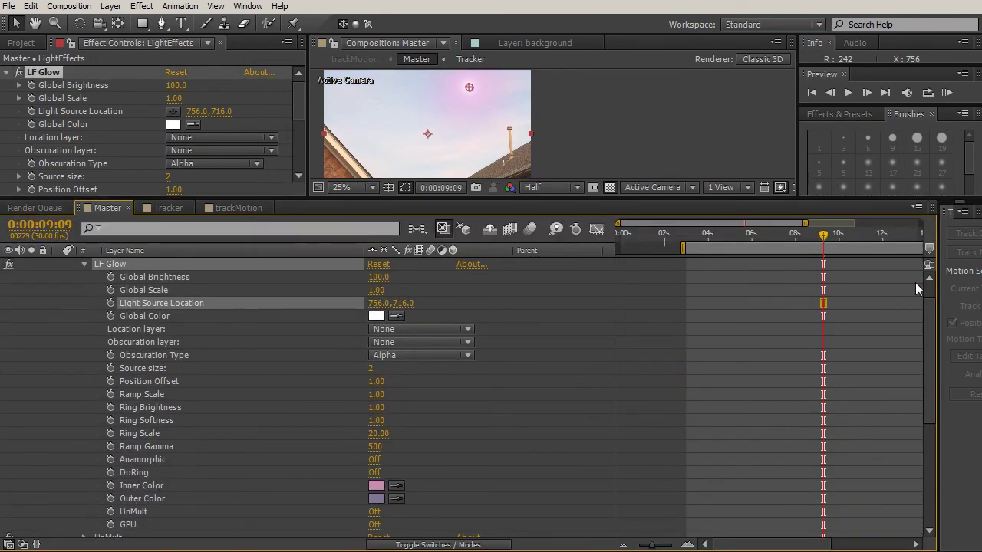
drag(927, 307, 926, 342)
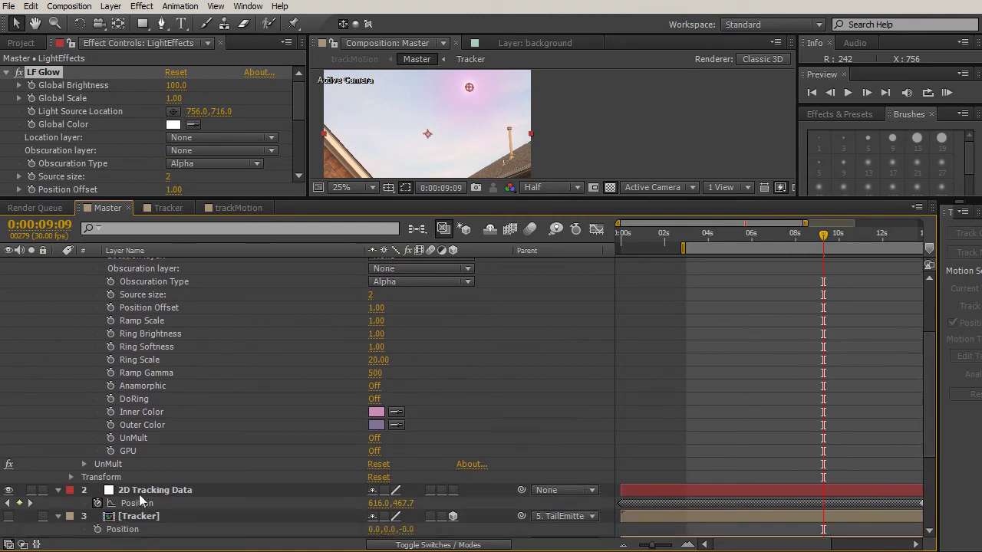
drag(930, 404, 931, 390)
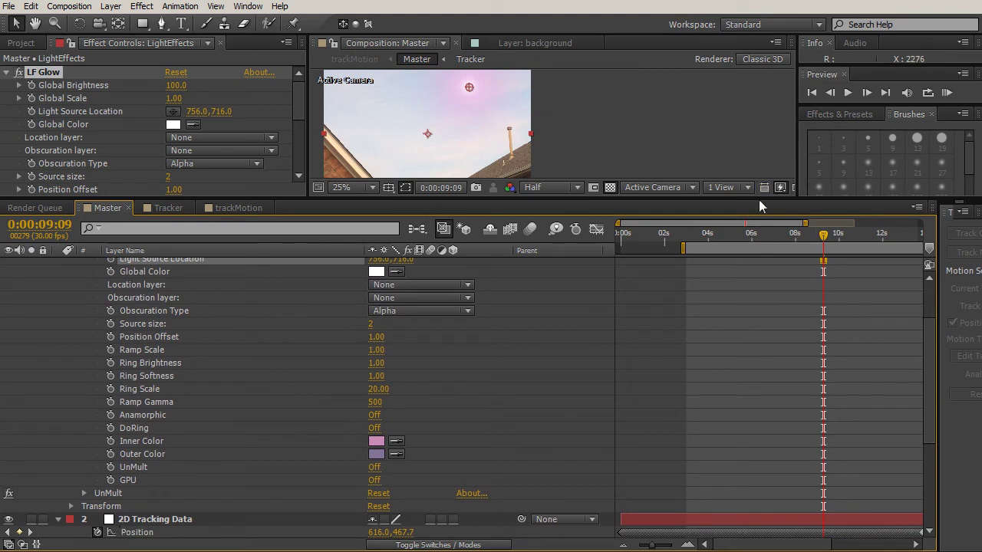
drag(756, 198, 756, 151)
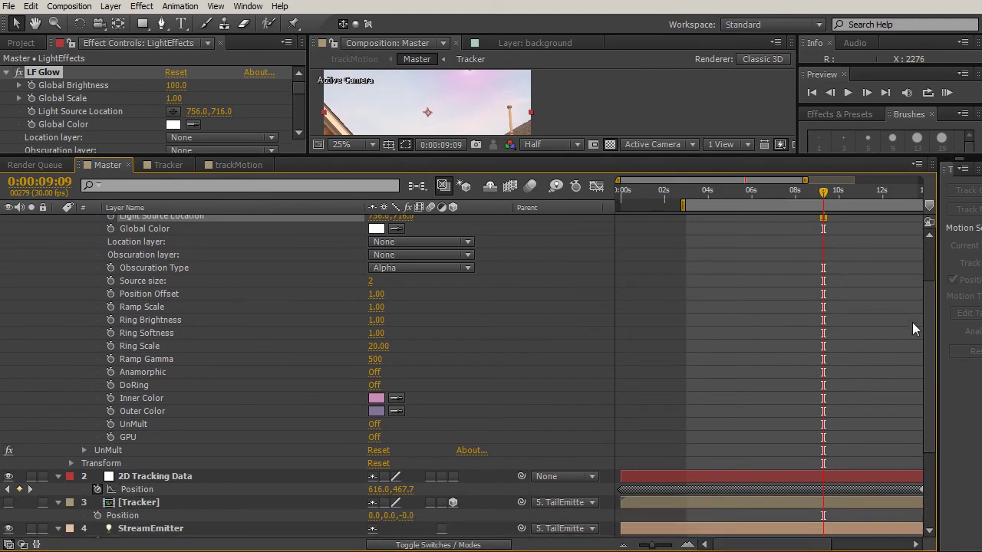
drag(930, 321, 930, 309)
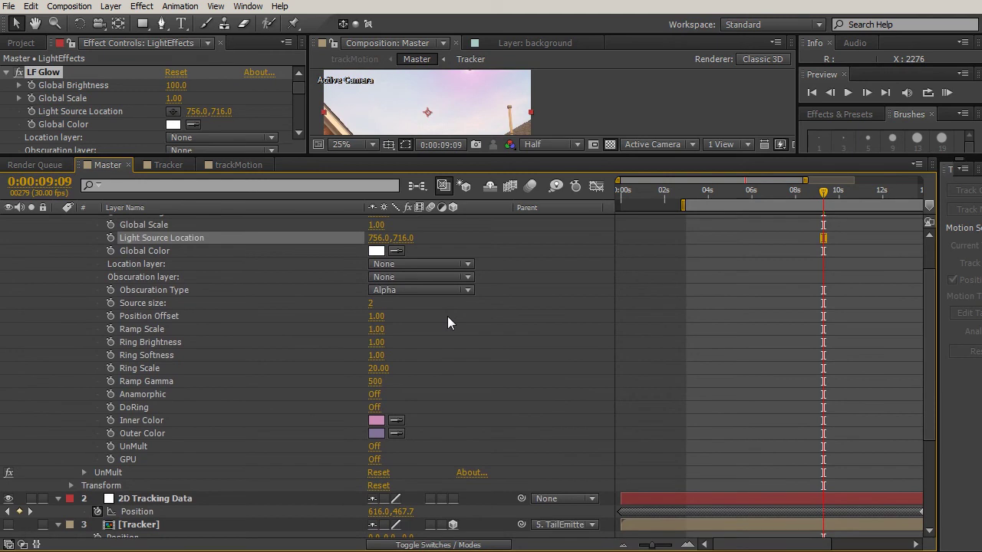
Add an expression linking Light Source Location to 2D Tracking Data's Position.
alt+click(109, 238)
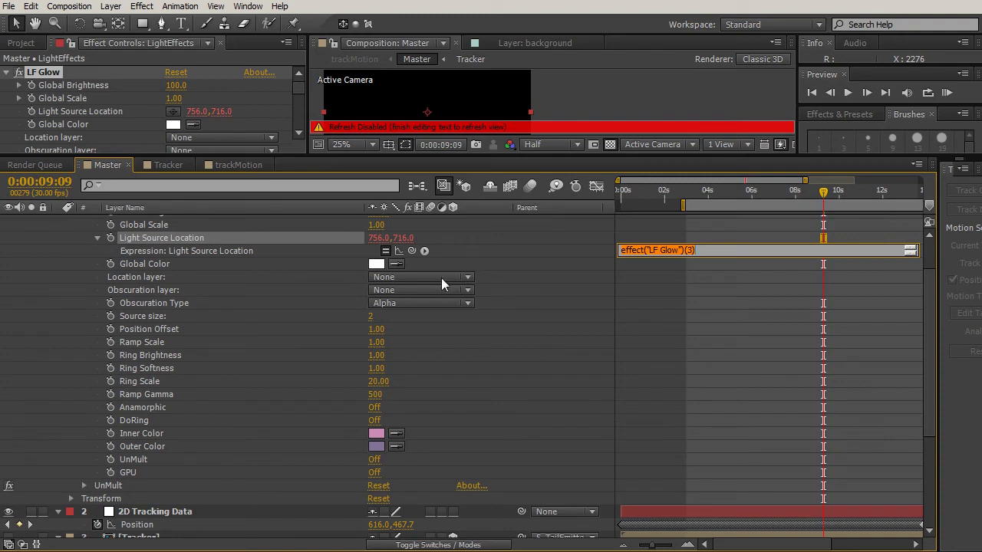
drag(411, 251, 141, 527)
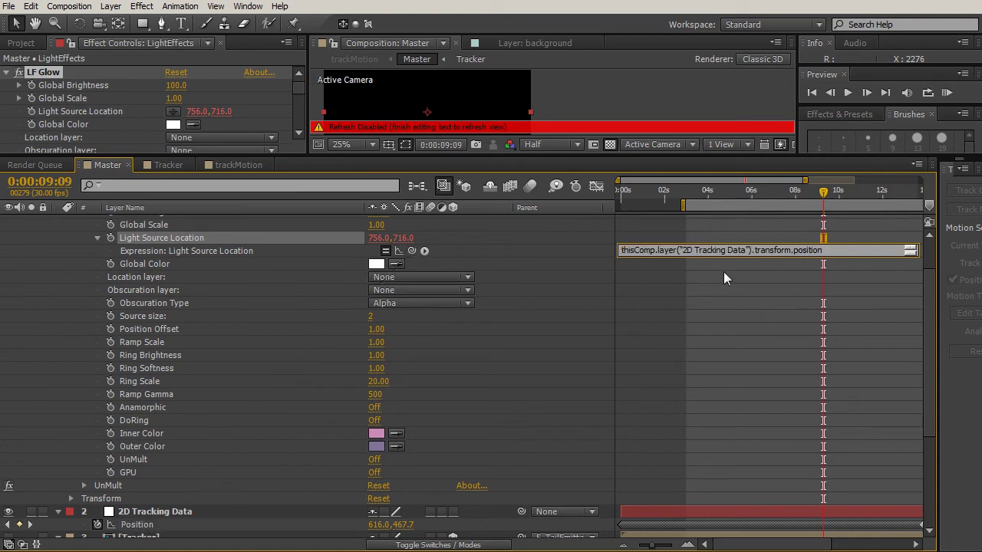
click(96, 238)
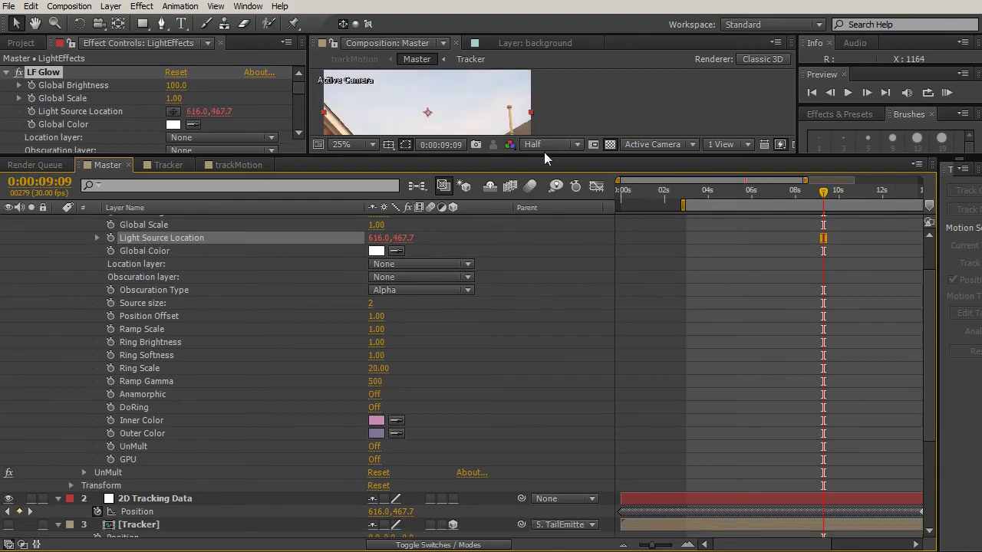
Preview the tracked glow and soften its rings to a Ring Softness of 2.40.
drag(544, 157, 537, 409)
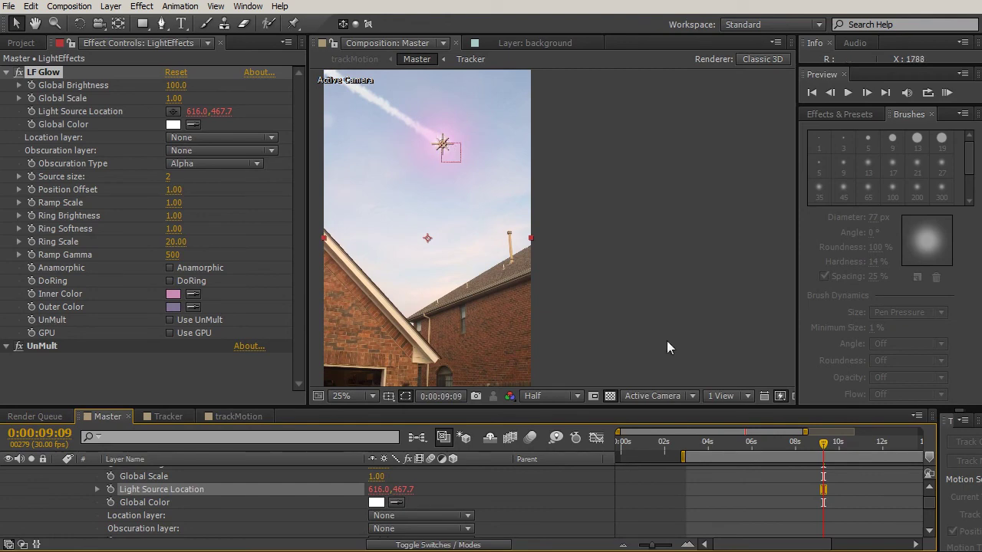
drag(710, 453, 758, 456)
key(space)
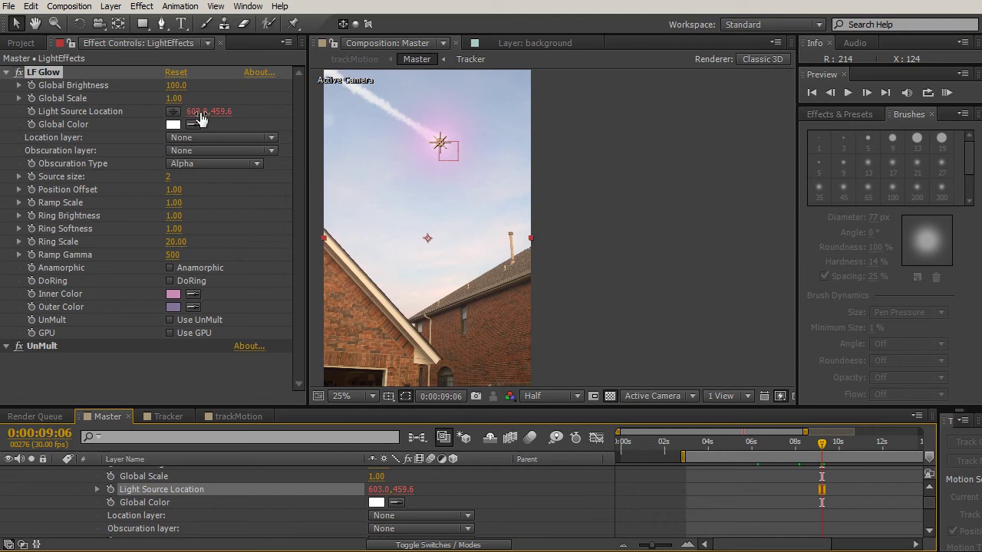
drag(820, 445, 857, 448)
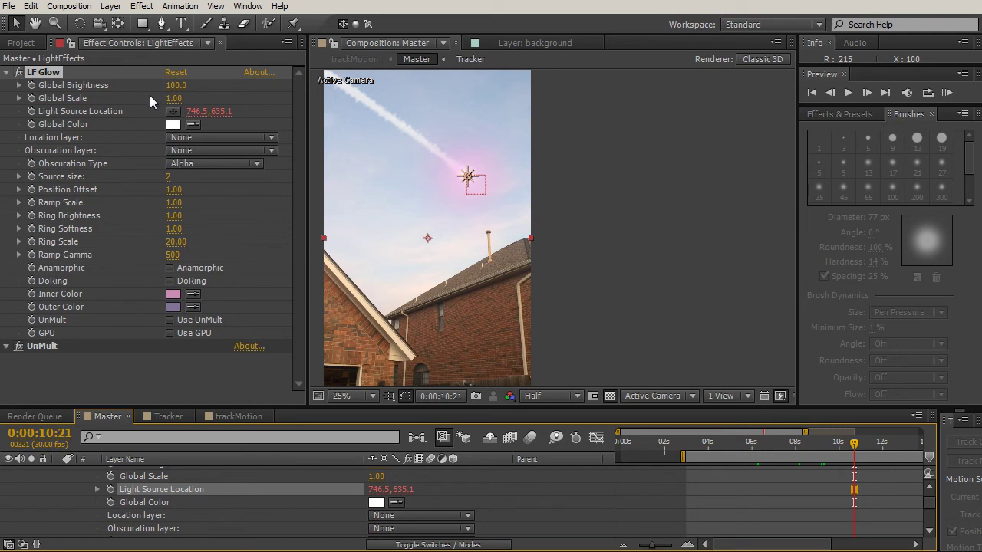
drag(169, 231, 176, 253)
Set LF Glow's Ramp Gamma to 2000.
click(176, 256)
text(2000)
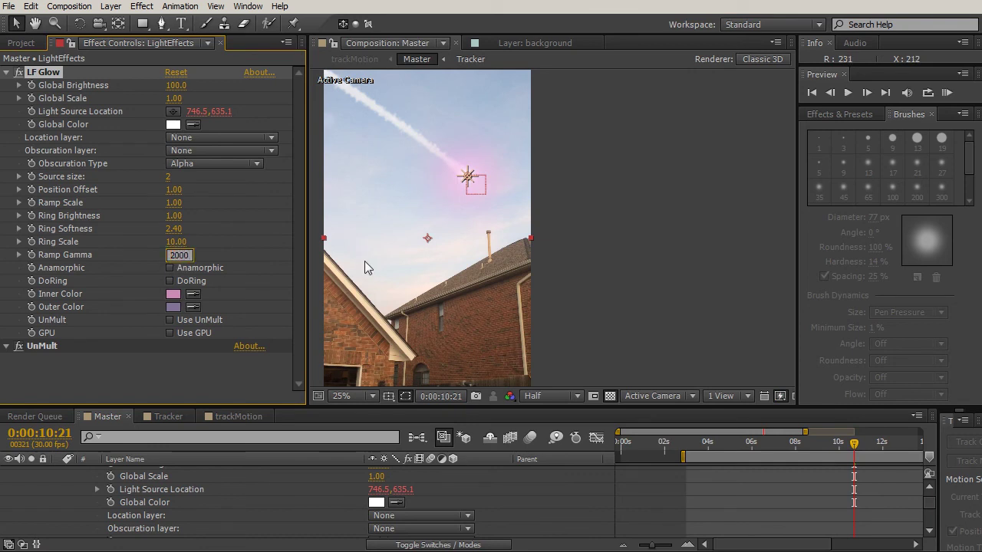
key(Return)
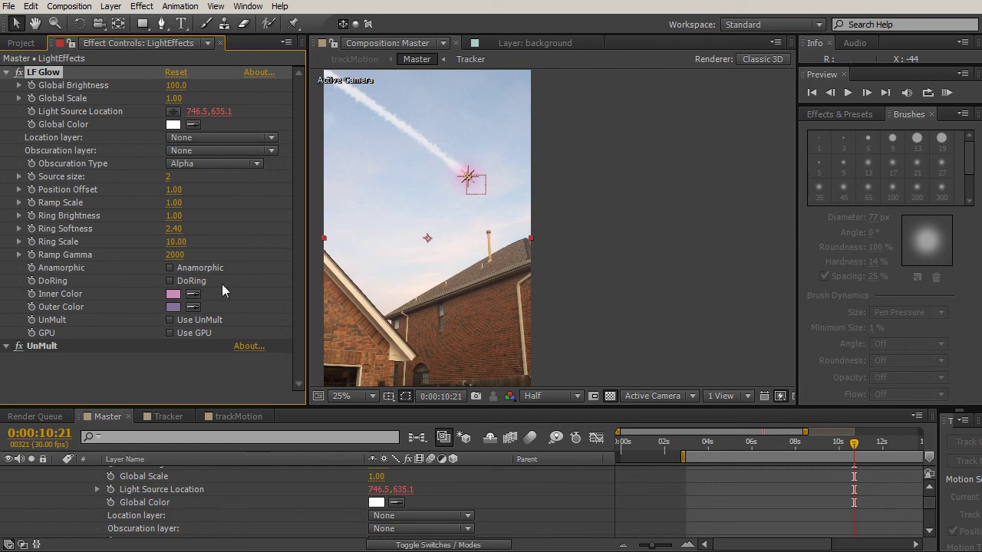
Make the Inner Color near-white F0F0F0 and the Outer Color pale cream EEDDC3.
click(174, 296)
drag(300, 204, 279, 172)
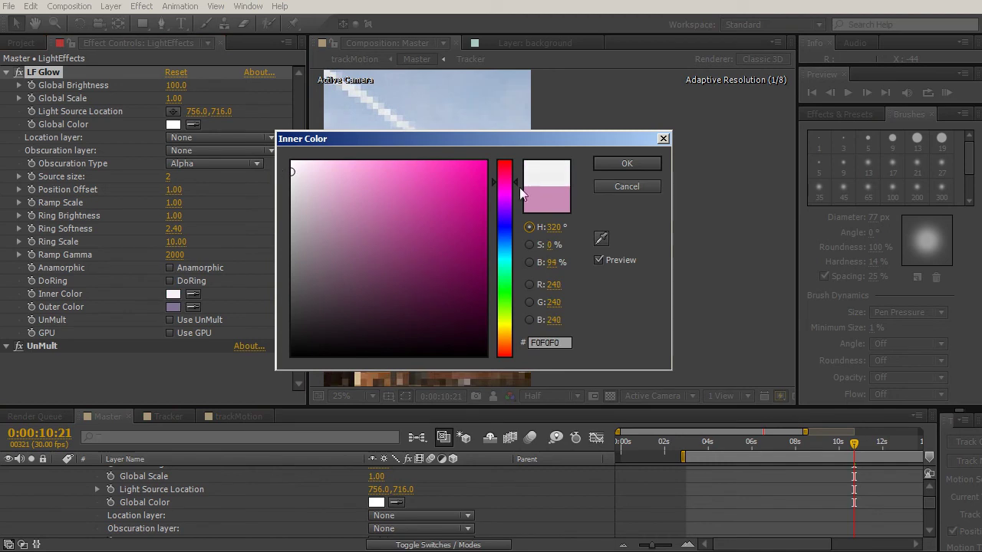
click(611, 167)
click(172, 307)
mouse_move(315, 192)
mouse_down()
mouse_move(314, 180)
mouse_move(291, 174)
mouse_move(326, 173)
mouse_up()
click(504, 342)
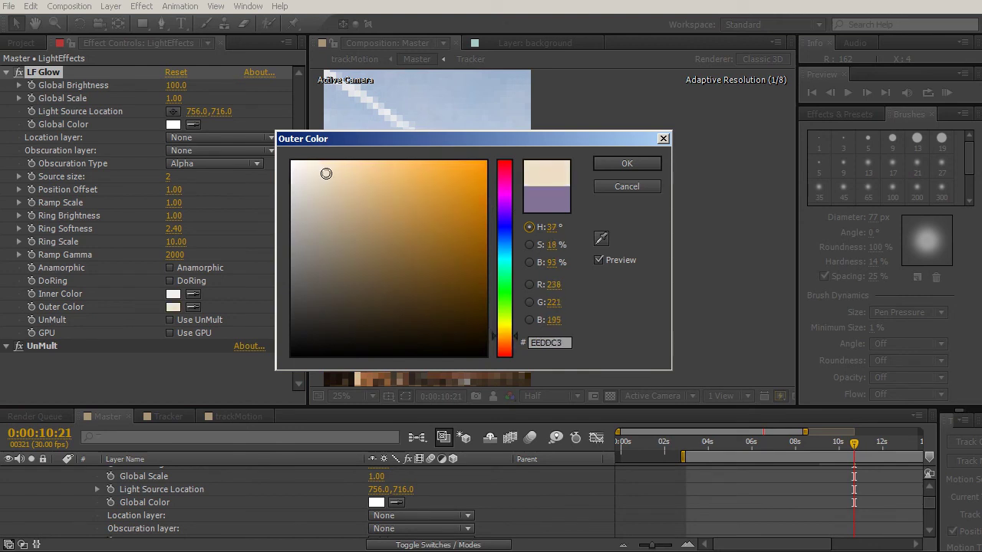
click(611, 163)
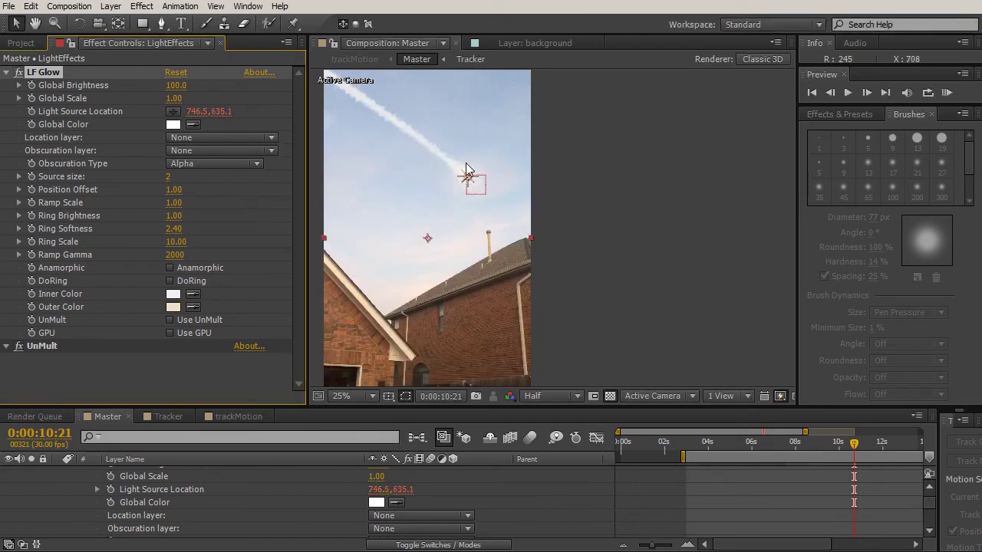
key(F2)
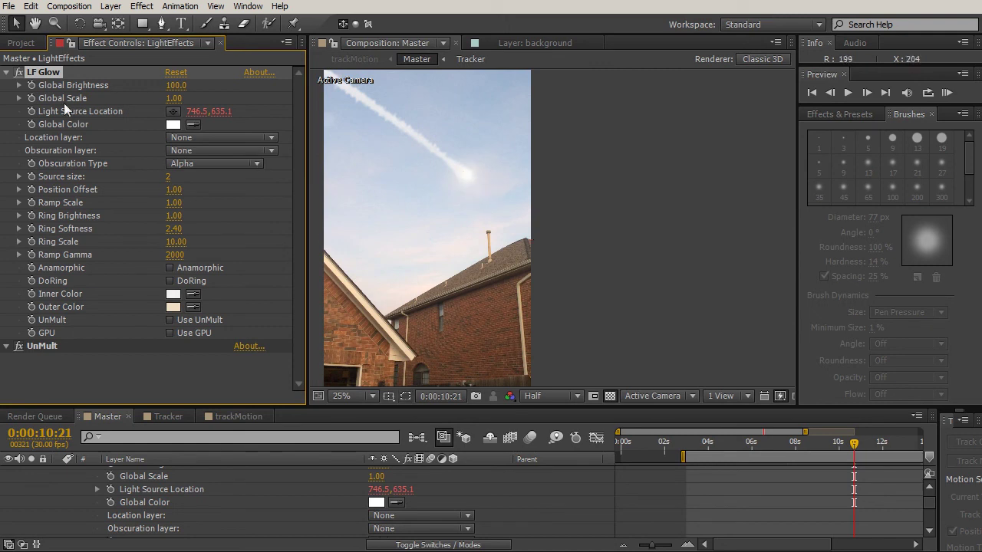
Toggle the LF Glow effect off and on twice to compare the result.
click(19, 72)
click(19, 72)
click(19, 72)
click(19, 72)
Scrub back to early footage, enlarge the timeline, and collapse LF Glow's properties.
drag(723, 448, 707, 448)
key(h)
drag(445, 156, 537, 246)
key(v)
mouse_move(706, 442)
mouse_down()
mouse_move(684, 443)
mouse_move(733, 443)
mouse_move(706, 447)
mouse_up()
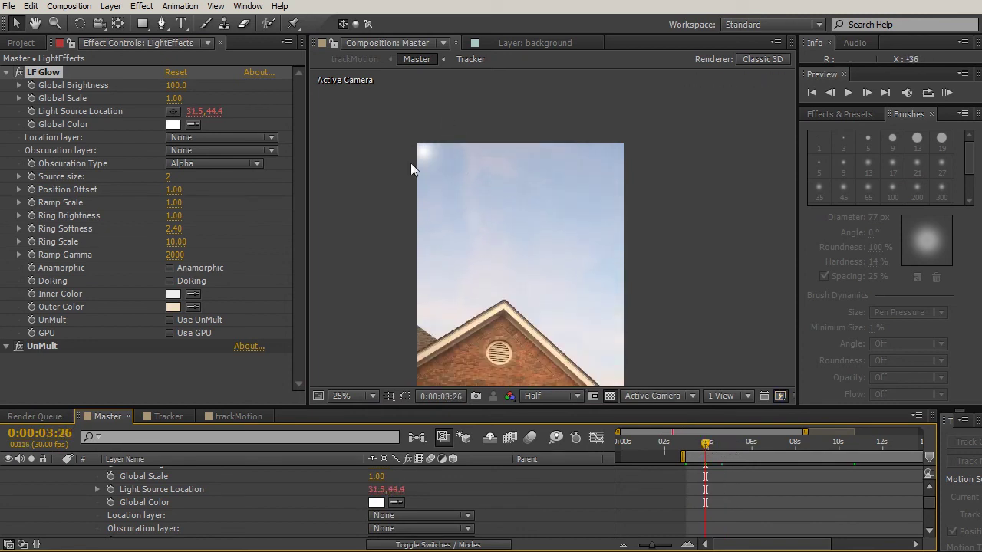
drag(179, 406, 174, 289)
scroll(927, 406, up, 3)
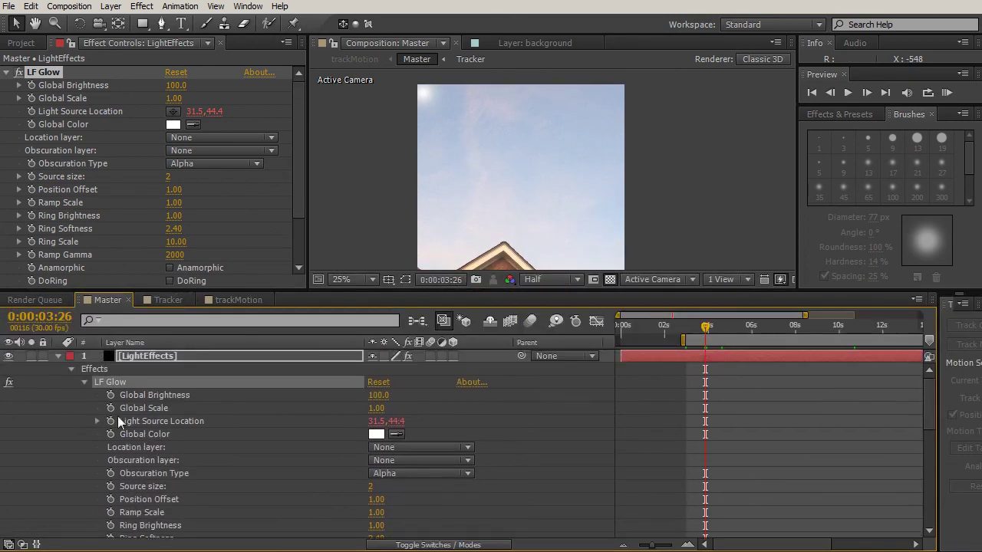
click(84, 382)
Select the 2D Tracking Data layer and pan to the start of its tracked path.
click(165, 423)
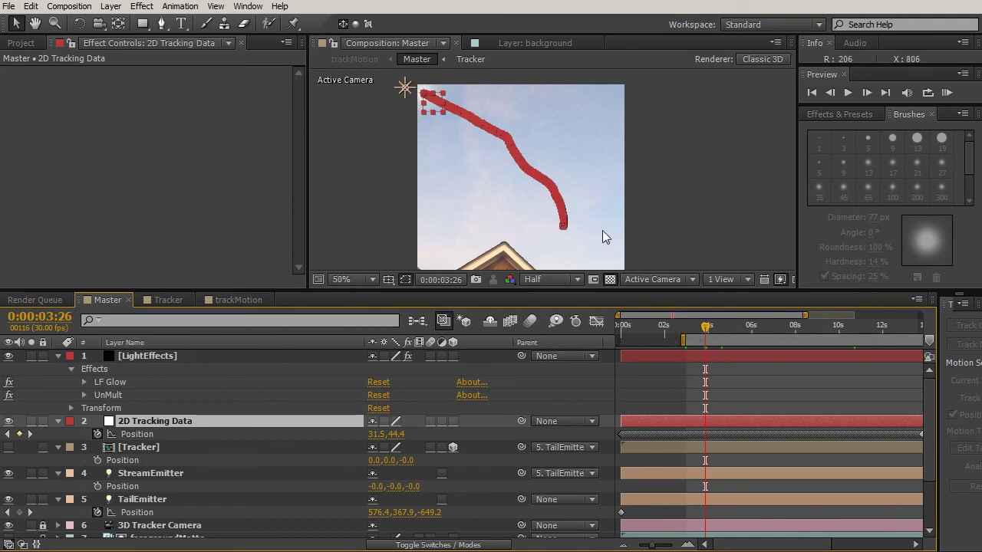
scroll(603, 237, up, 4)
key(h)
drag(412, 144, 569, 162)
key(v)
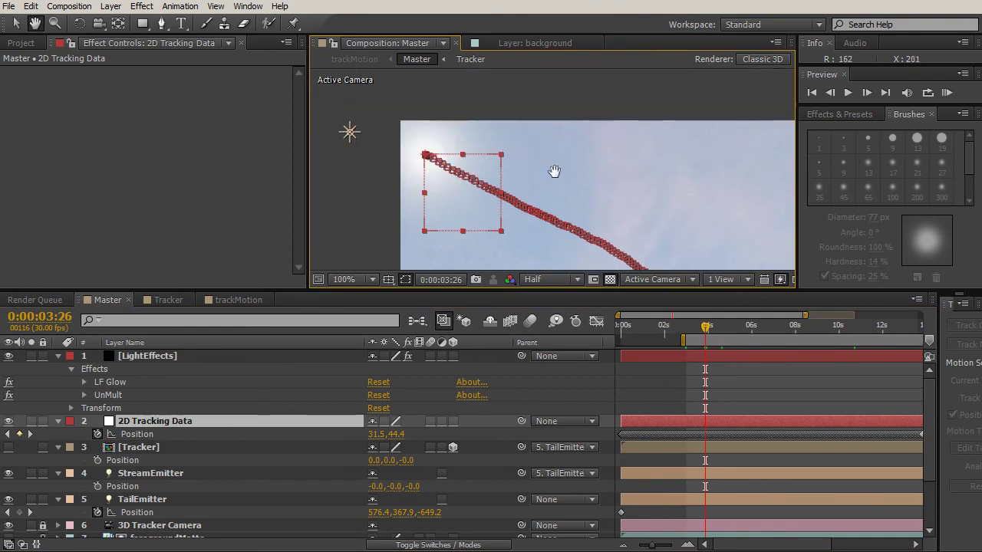
Scrub between 0:00:03:20 and 0:00:04:19 inspecting the path, then zoom to 200%.
mouse_move(705, 328)
mouse_down()
mouse_move(692, 329)
mouse_move(707, 330)
mouse_up()
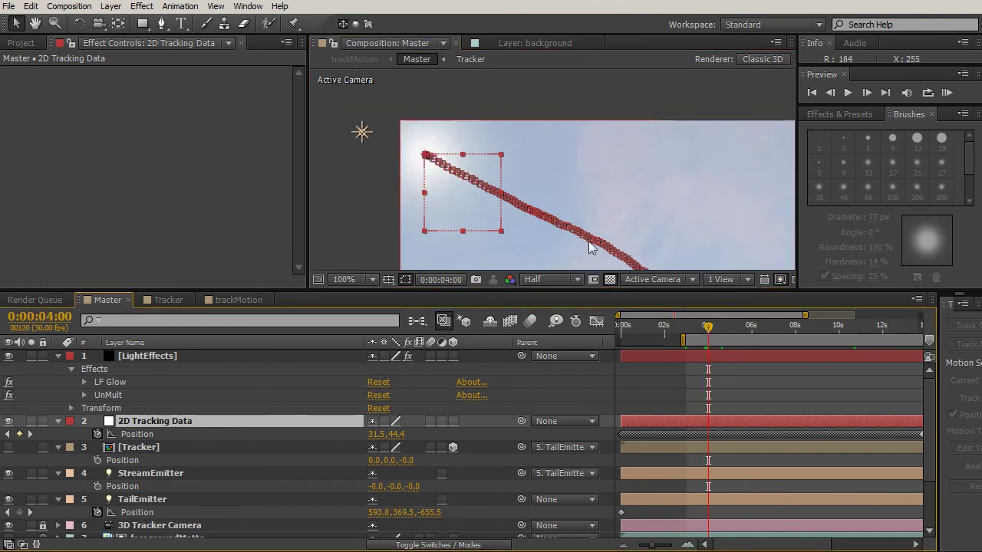
mouse_move(708, 329)
mouse_down()
mouse_move(735, 337)
mouse_move(711, 337)
mouse_up()
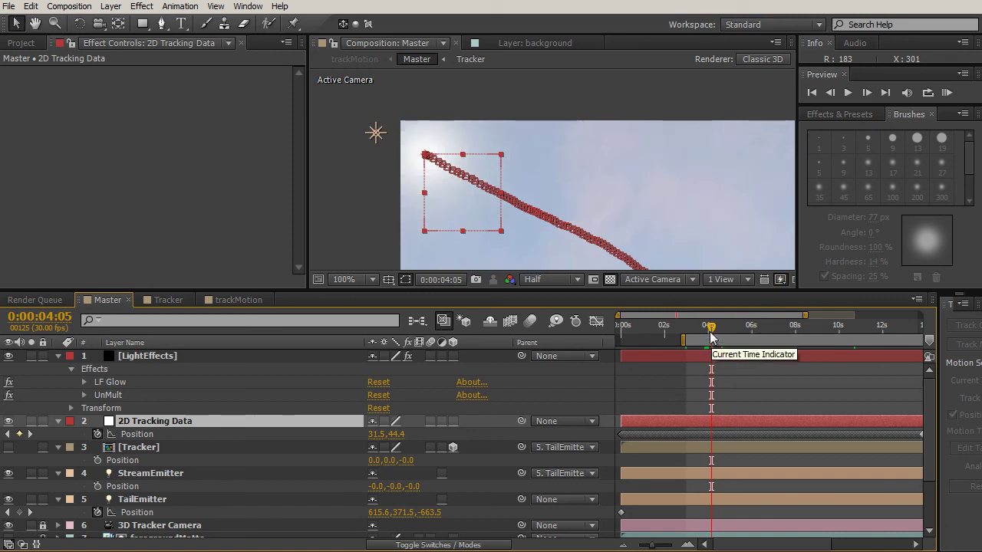
drag(710, 330, 732, 336)
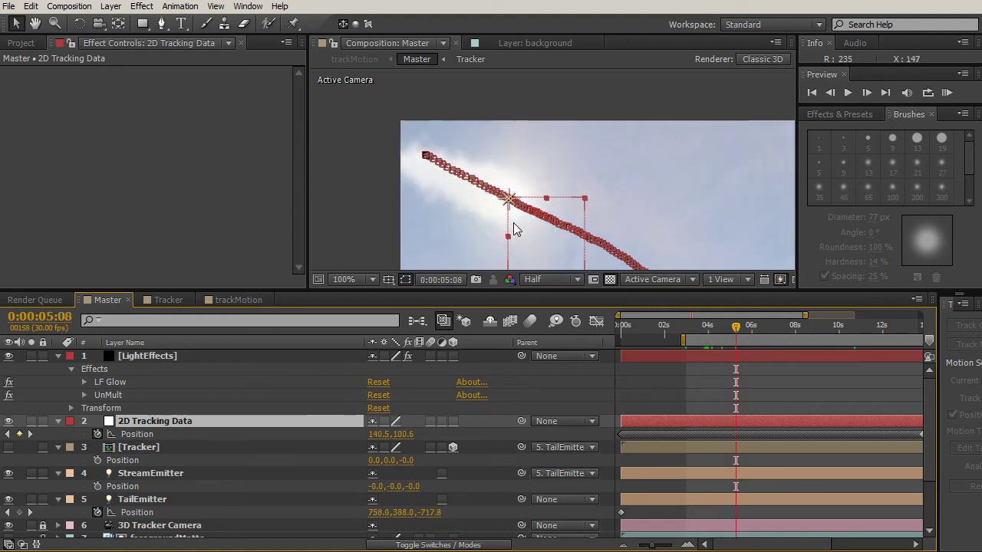
click(702, 331)
drag(696, 330, 717, 338)
drag(414, 151, 380, 134)
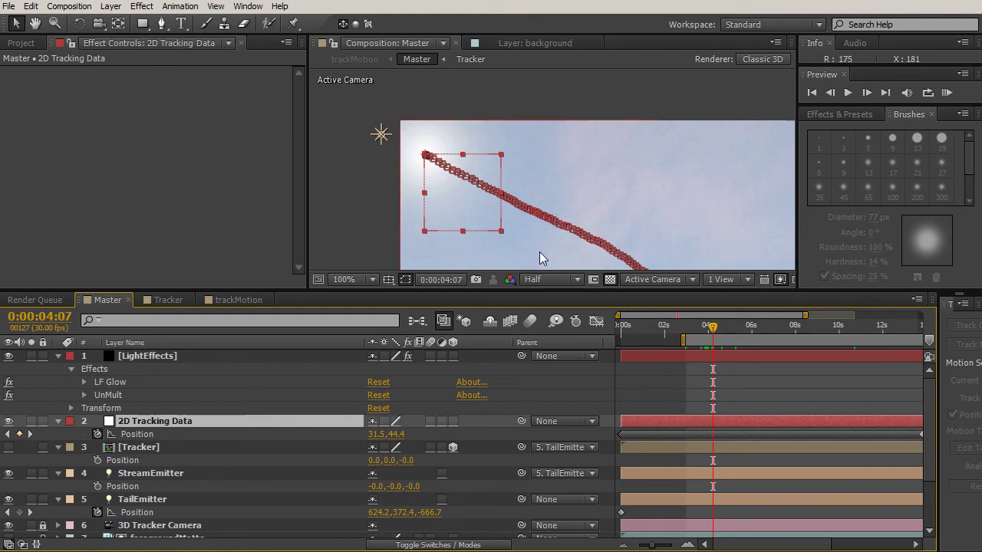
drag(713, 335, 720, 336)
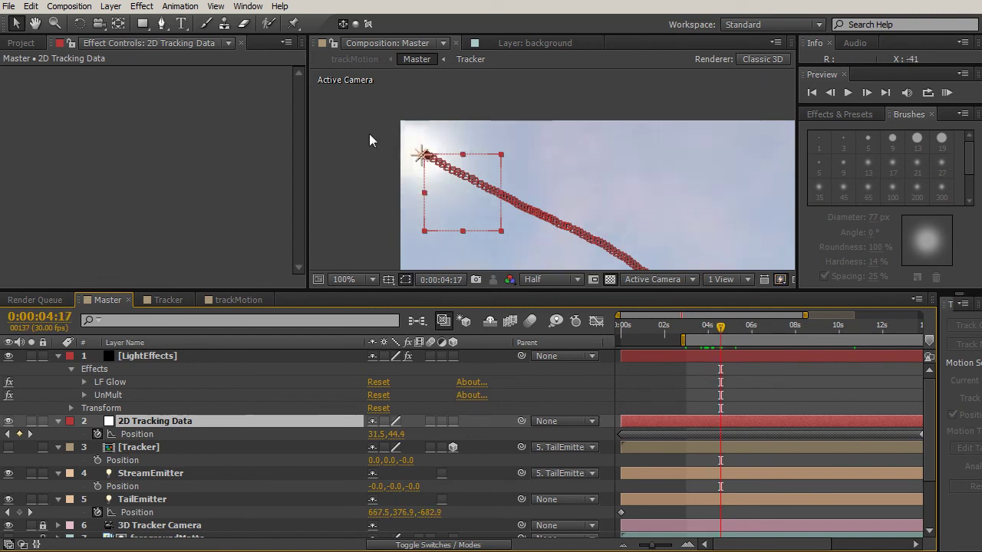
key(period)
Zoom to 400% on the tracker star and select 2D Tracking Data's Position track.
drag(401, 149, 500, 151)
key(v)
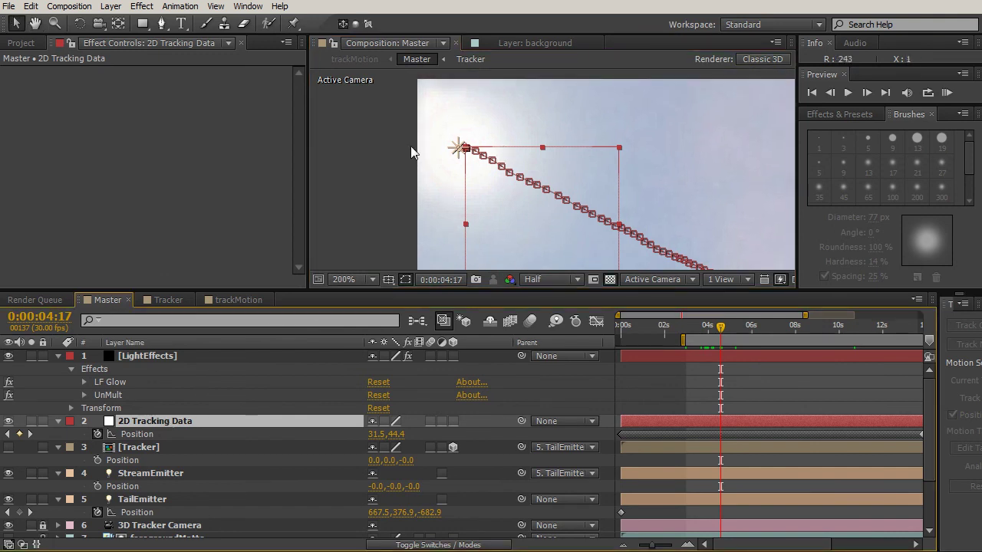
key(period)
mouse_move(438, 180)
mouse_down()
mouse_move(468, 189)
mouse_move(453, 175)
mouse_up()
click(152, 424)
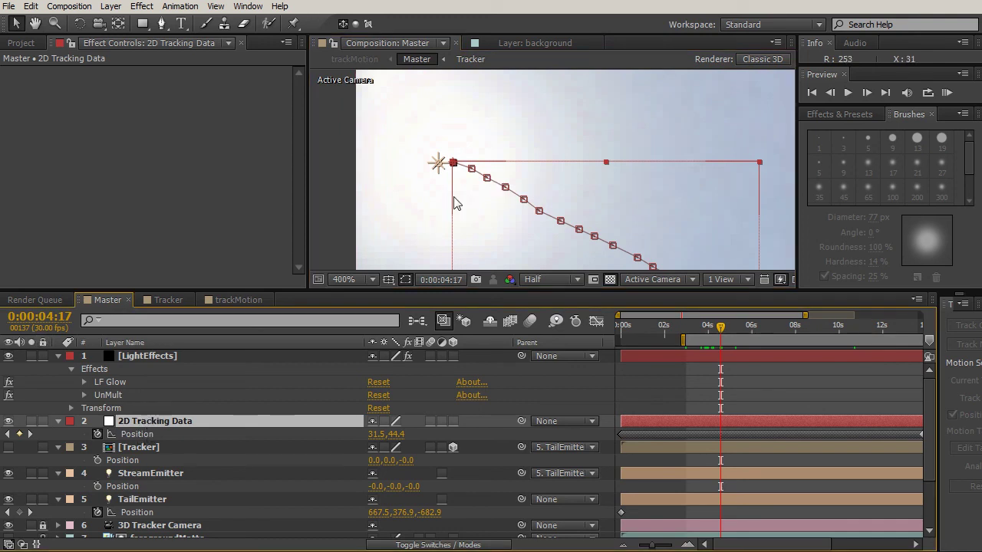
click(450, 164)
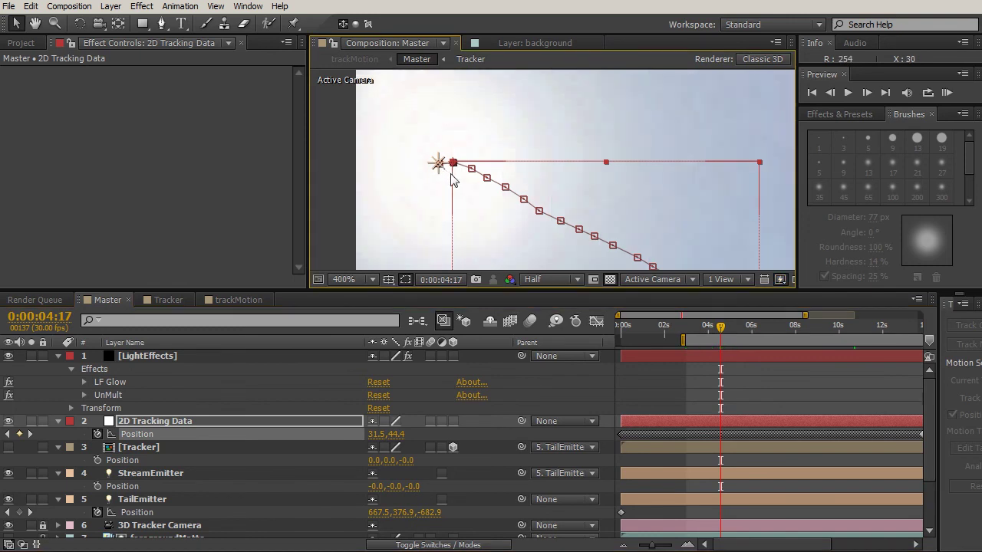
Move the track points up-left onto the trail at frames 0:00:04:16, 4:15 and 4:14.
drag(721, 330, 719, 330)
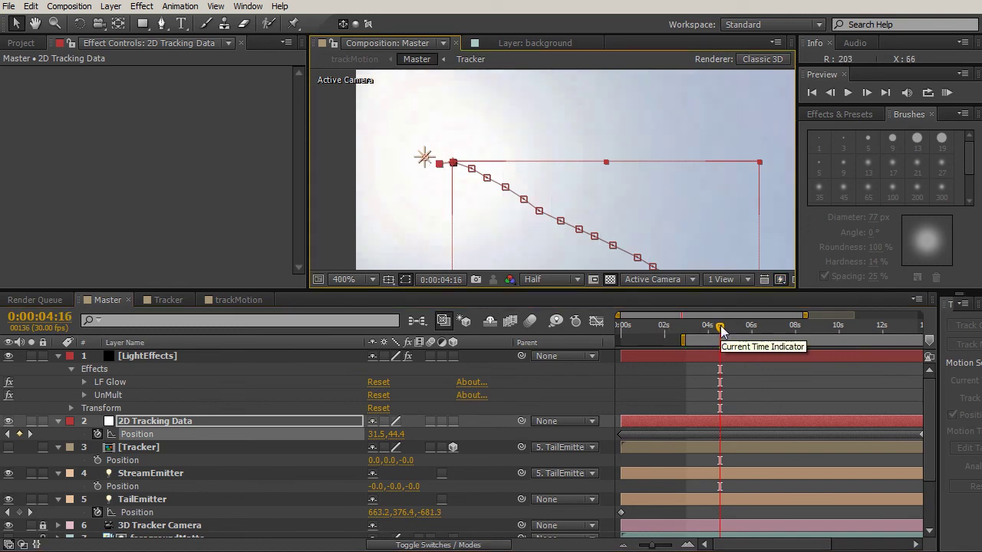
drag(453, 174, 424, 168)
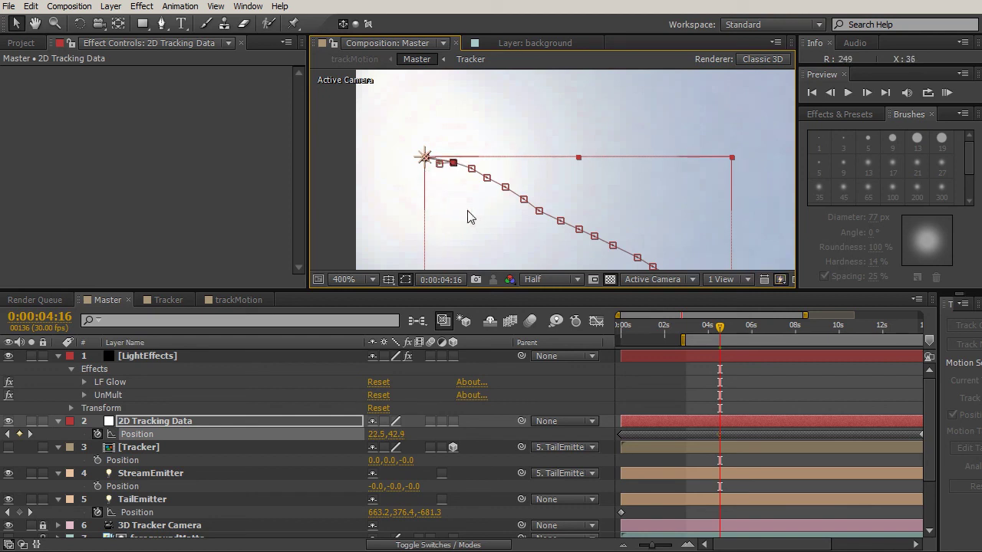
key(Page_Up)
drag(449, 200, 409, 187)
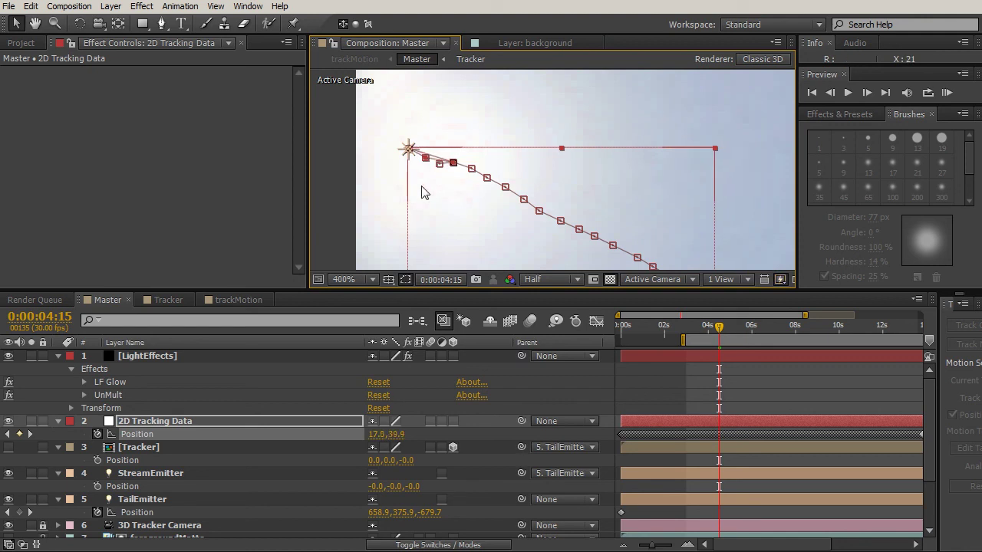
key(Page_Up)
drag(453, 201, 390, 181)
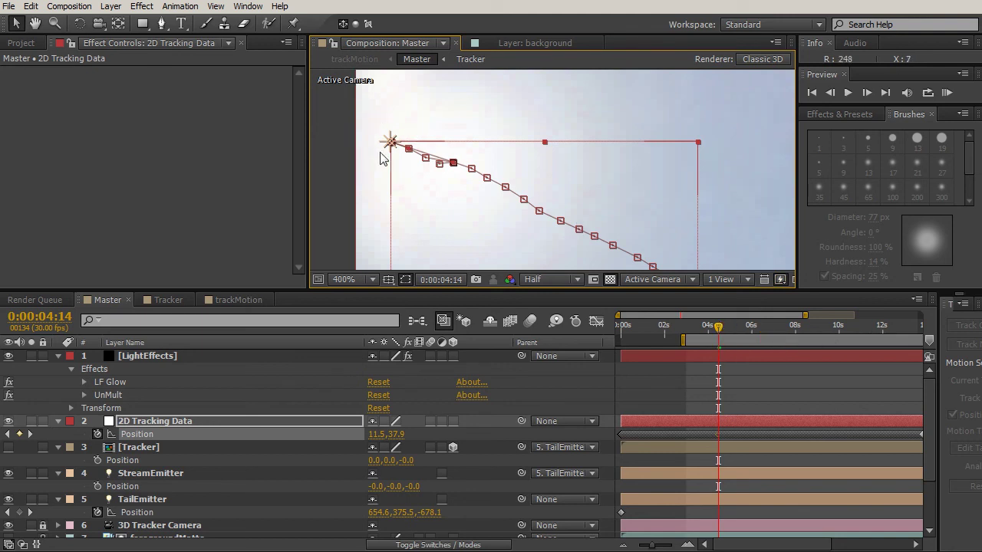
Pan along the motion path to check the corrected track points.
drag(405, 128, 499, 144)
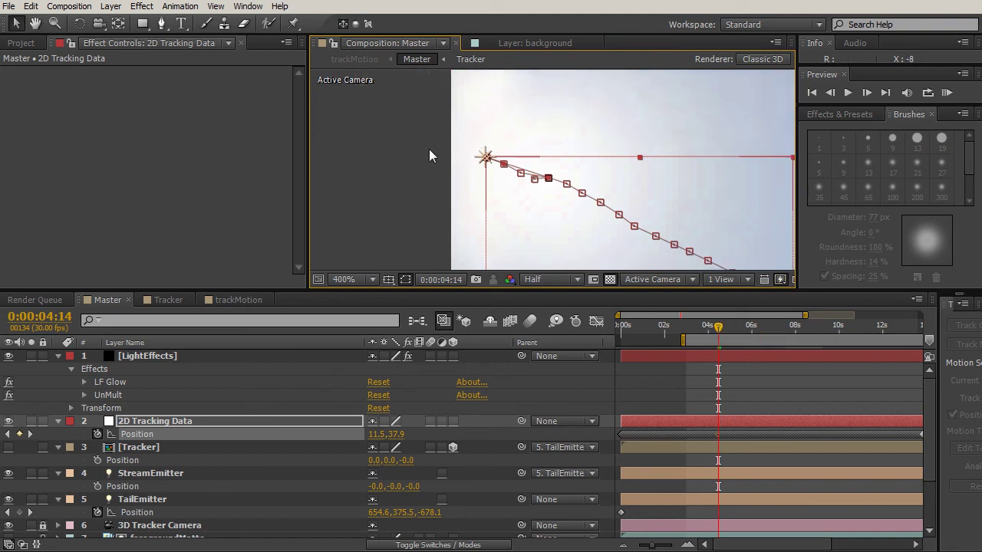
click(546, 176)
scroll(491, 170, down, 2)
drag(570, 203, 521, 185)
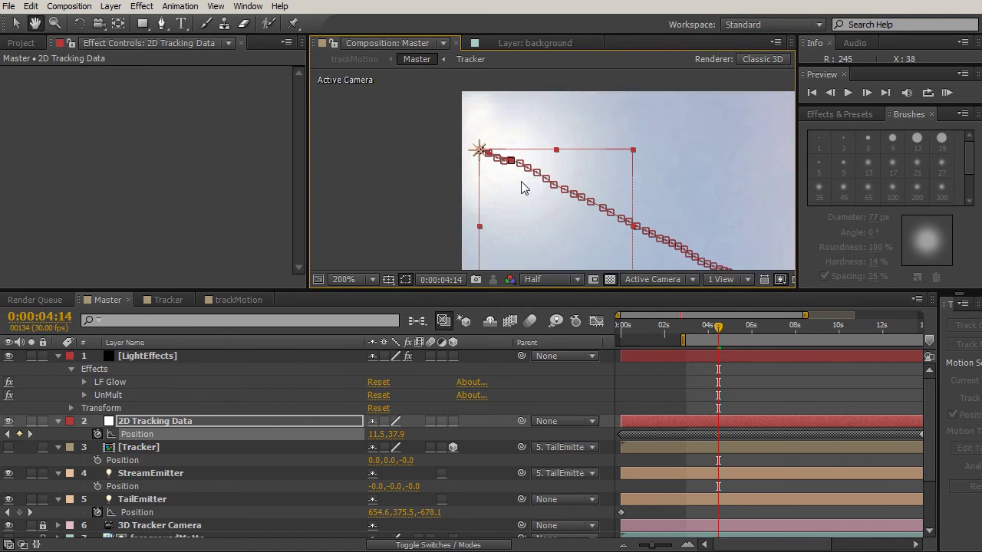